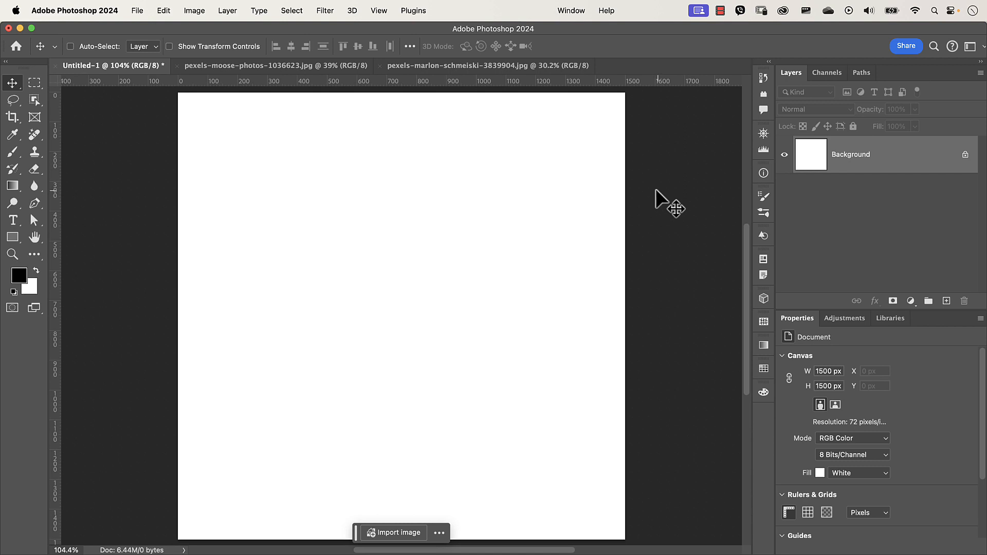
# - Look through the two open portrait photos and return to the blank square canvas
pyautogui.click(283, 69)
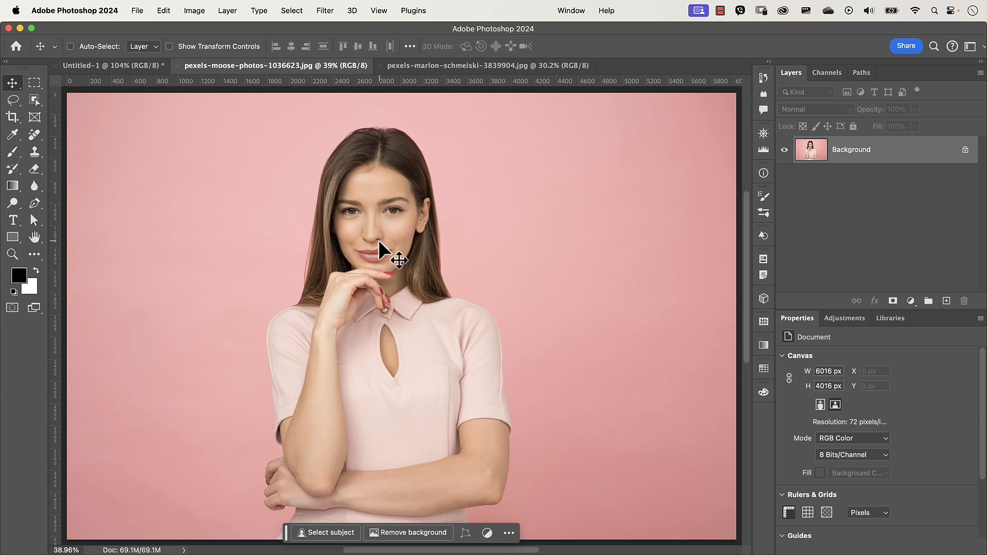
pyautogui.click(458, 67)
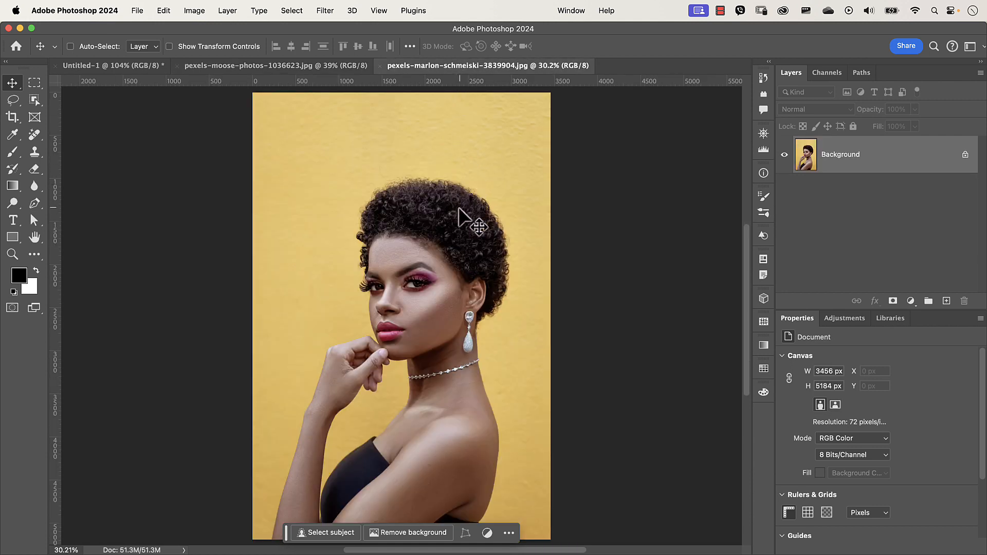
pyautogui.click(115, 68)
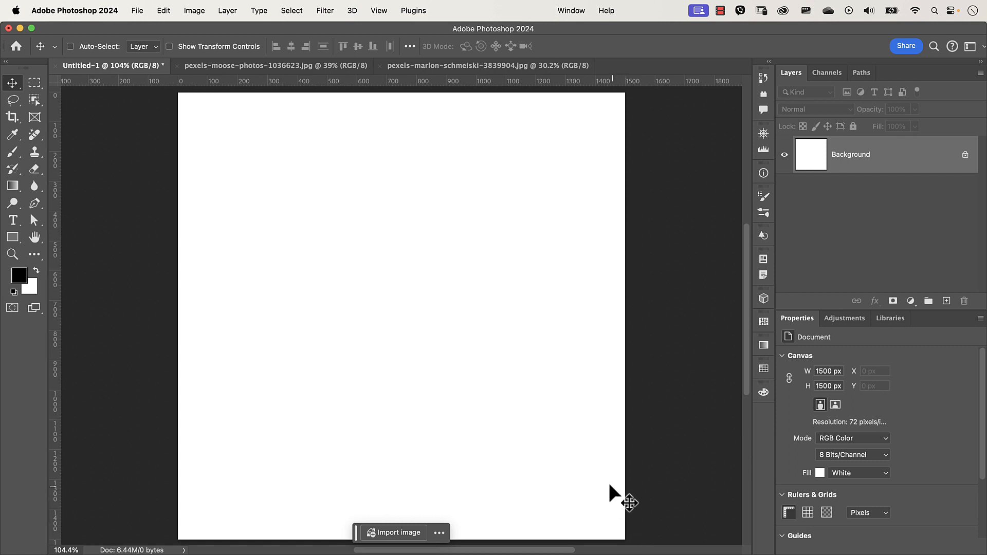
pyautogui.click(139, 11)
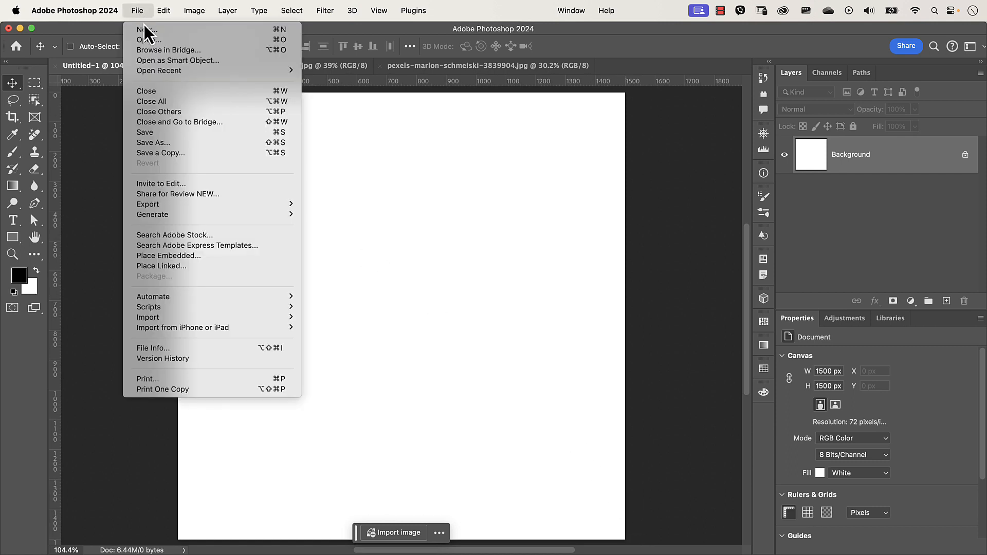
pyautogui.click(145, 29)
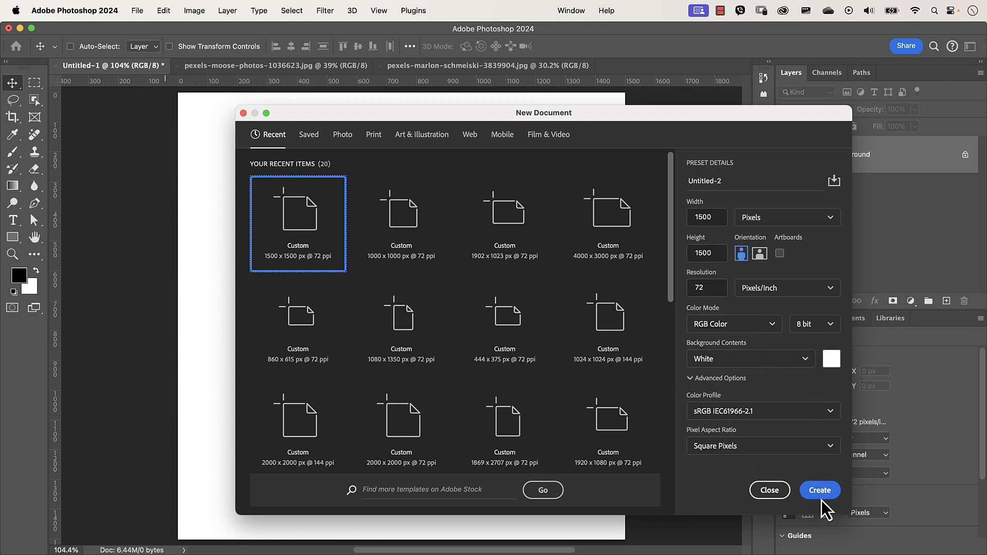
pyautogui.click(771, 491)
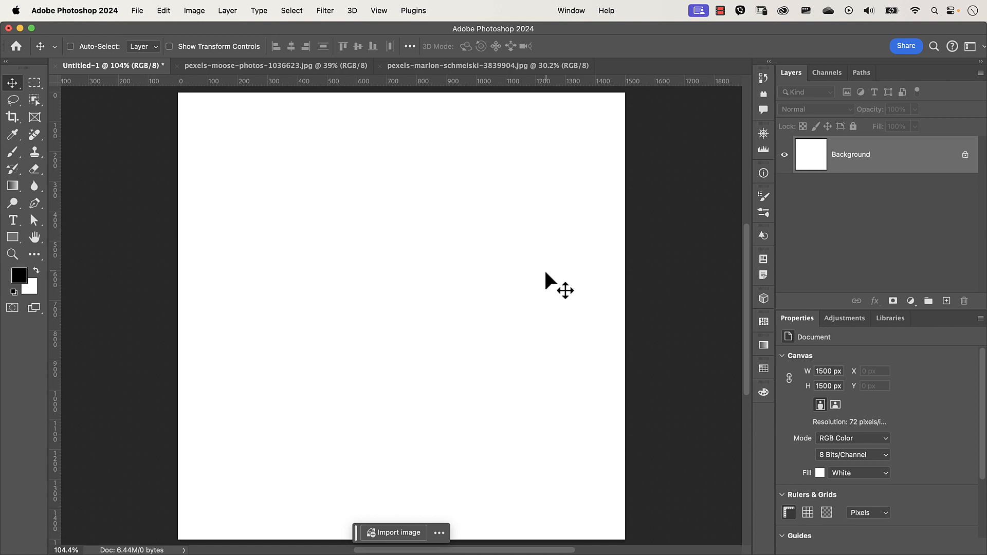
# - Select the Brush tool and adjust the brush size to about 275 px
pyautogui.press('b')
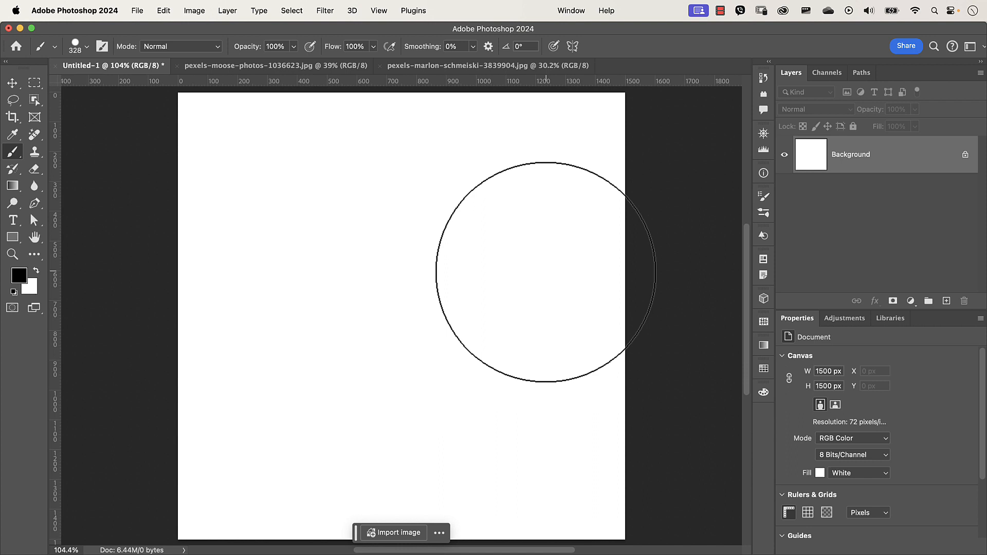
pyautogui.click(87, 47)
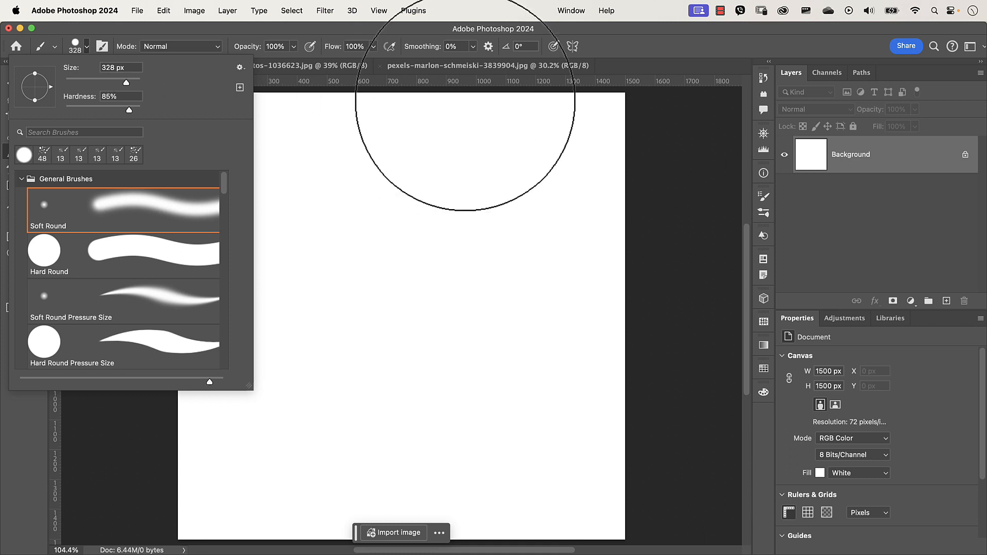
pyautogui.click(631, 50)
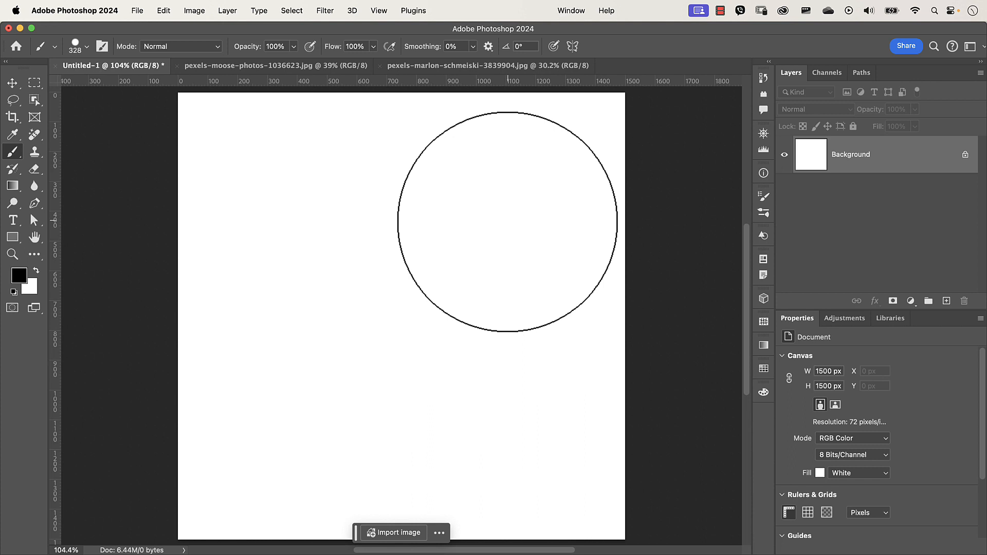
pyautogui.press('[')
pyautogui.press('[')
pyautogui.press('[')
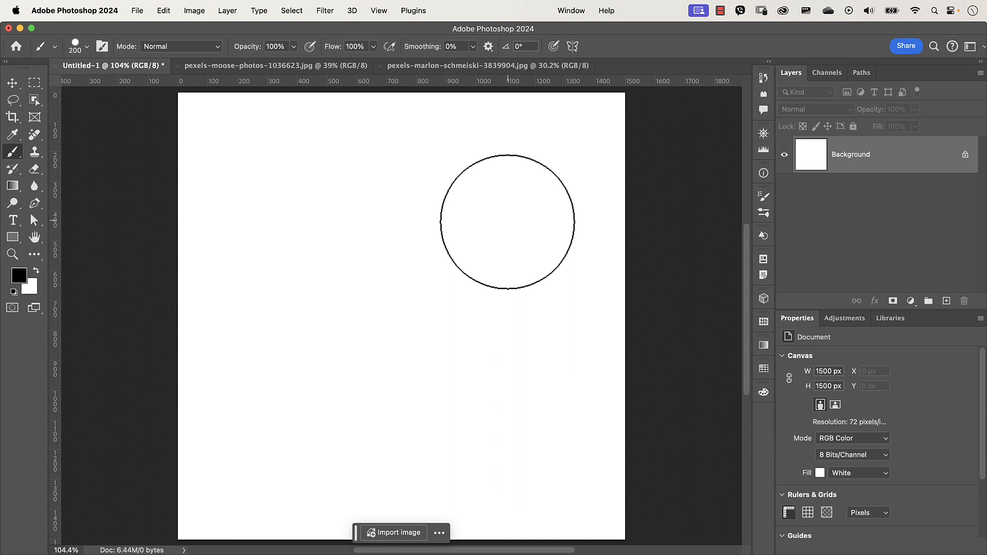
pyautogui.press(']')
pyautogui.press(']')
pyautogui.press(']')
pyautogui.press(']')
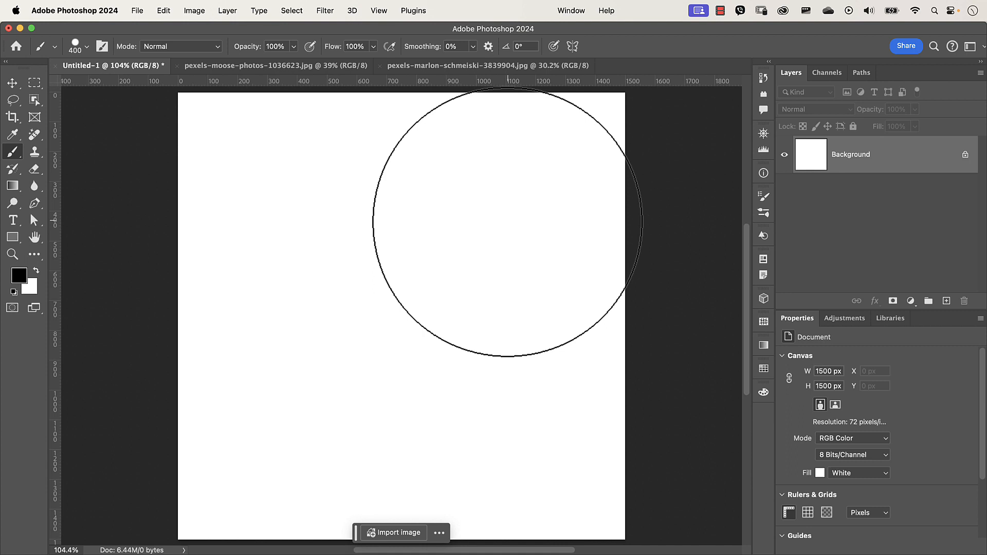
pyautogui.moveTo(508, 222)
pyautogui.mouseDown()
pyautogui.moveTo(489, 233)
pyautogui.moveTo(470, 225)
pyautogui.mouseUp()
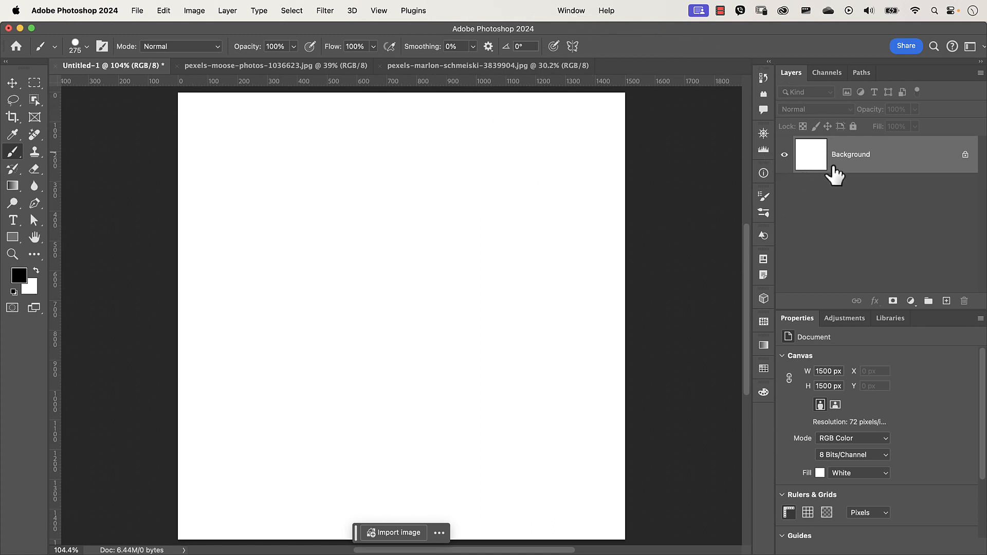
# - Add a new layer and rename it Straight hair brush
pyautogui.moveTo(835, 174)
pyautogui.click(947, 302)
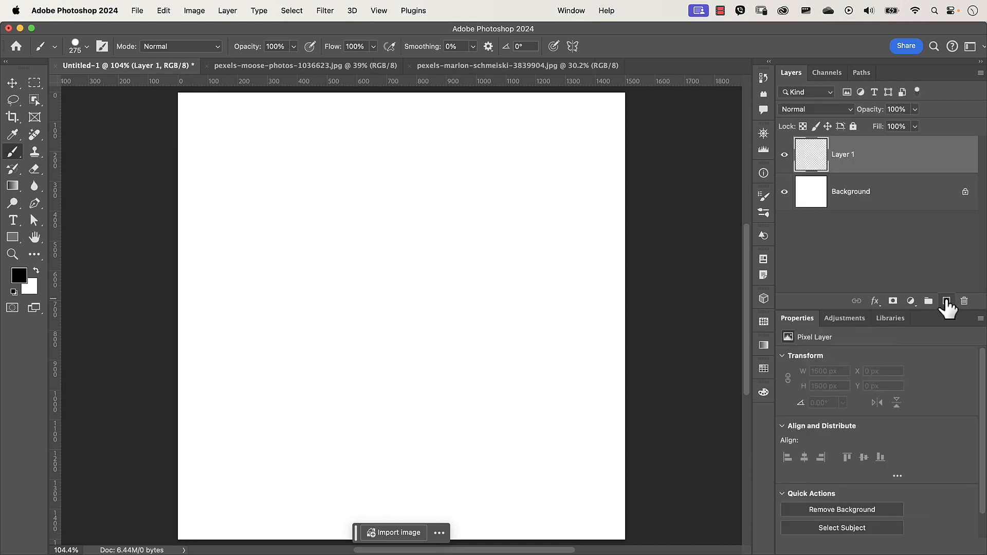
pyautogui.doubleClick(841, 156)
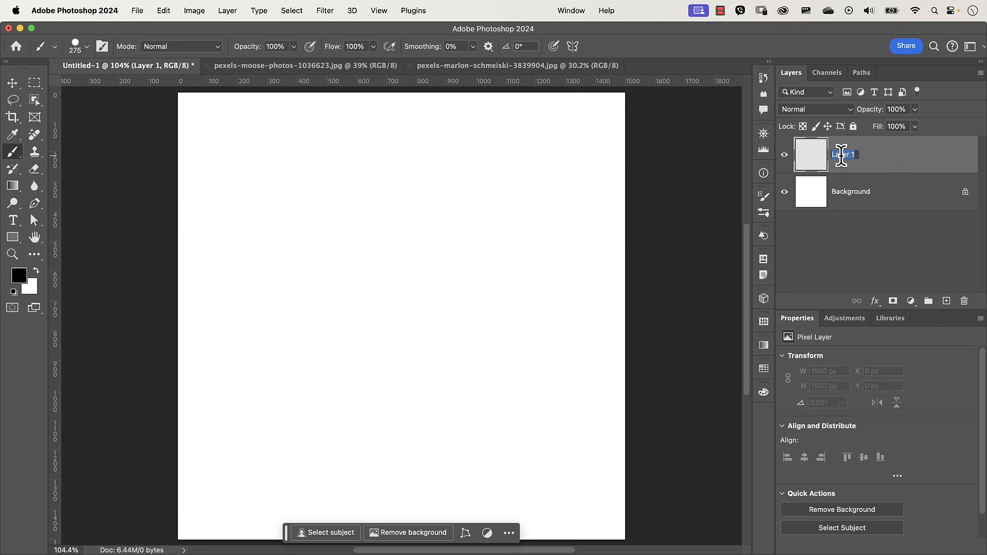
pyautogui.write('Straight hair brush')
pyautogui.press('Return')
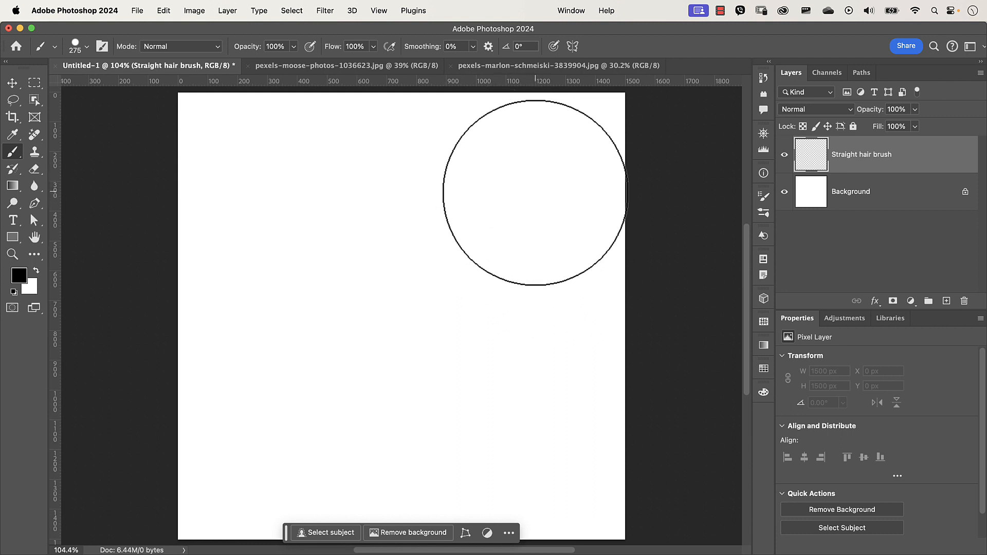
# - Stamp soft black dots of varying sizes across the new layer
pyautogui.click(530, 198)
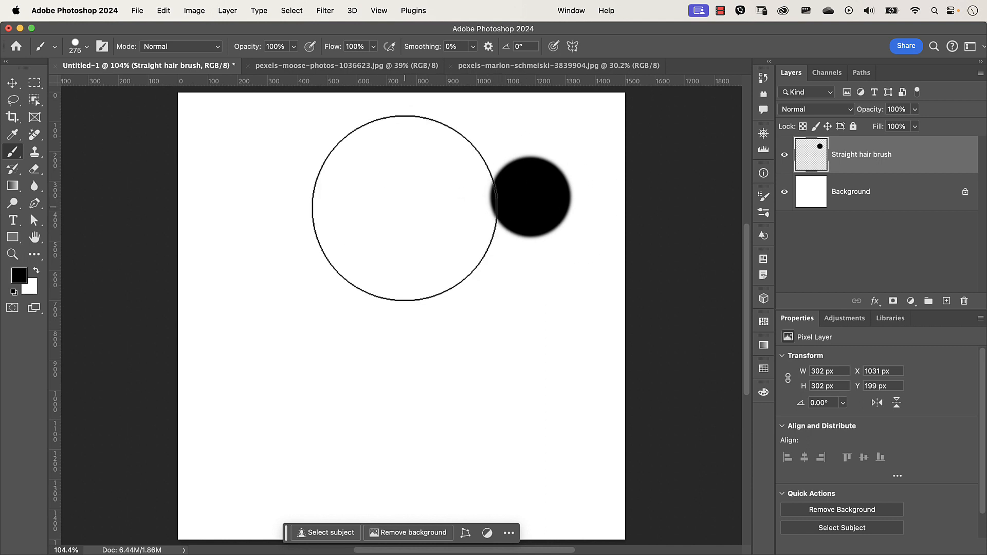
pyautogui.moveTo(405, 208); pyautogui.dragTo(356, 217)
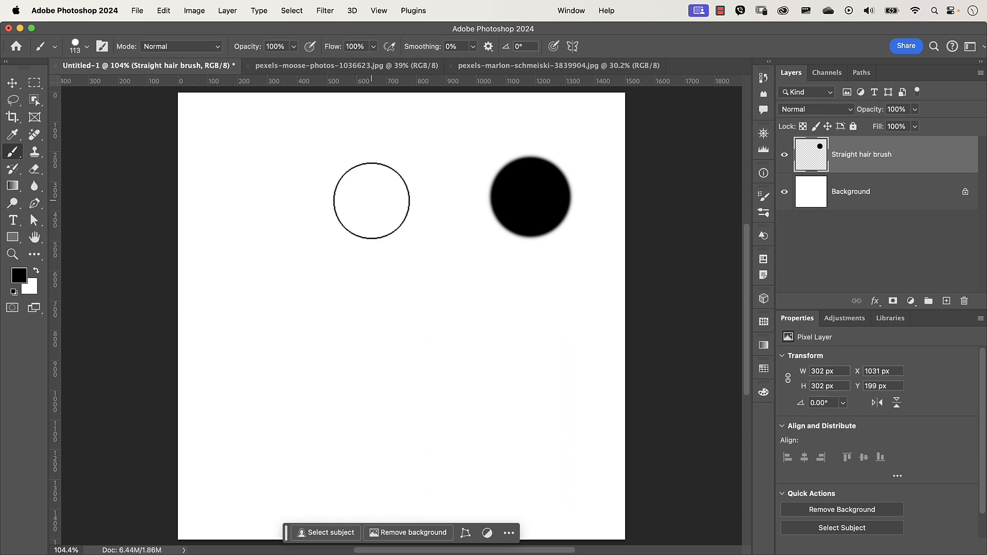
pyautogui.click(374, 191)
pyautogui.moveTo(238, 392); pyautogui.dragTo(256, 397)
pyautogui.click(232, 466)
pyautogui.moveTo(441, 435); pyautogui.dragTo(535, 447)
pyautogui.click(538, 453)
pyautogui.moveTo(418, 331); pyautogui.dragTo(392, 337)
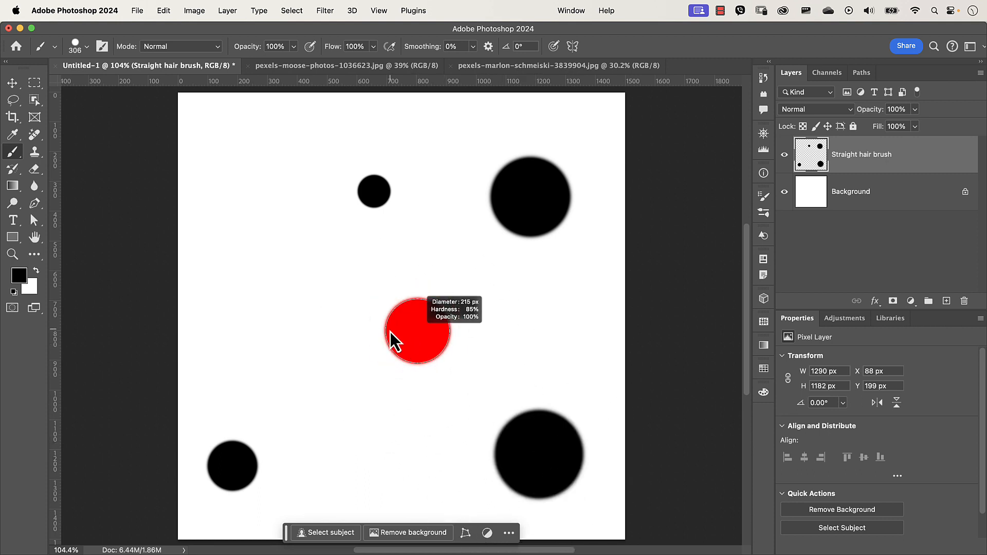
pyautogui.click(402, 322)
pyautogui.moveTo(282, 216); pyautogui.dragTo(260, 218)
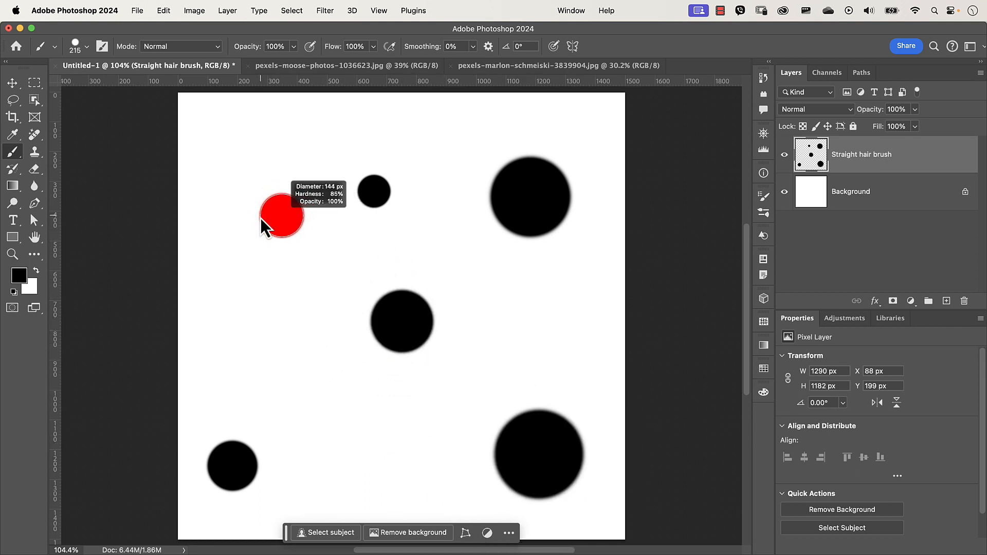
pyautogui.click(225, 167)
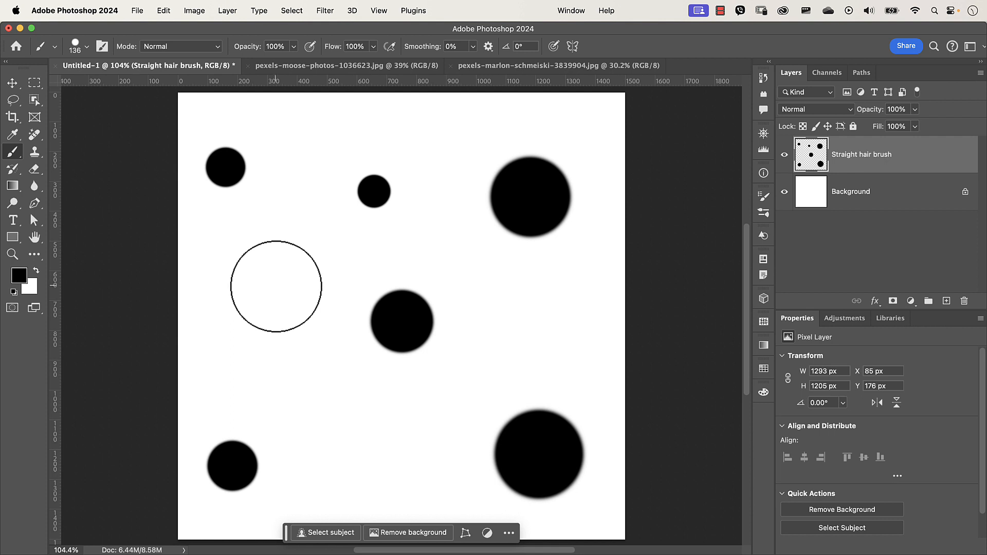
# - Add more black dots of different sizes to fill the remaining gaps on the canvas
pyautogui.moveTo(278, 286); pyautogui.dragTo(270, 290)
pyautogui.click(271, 289)
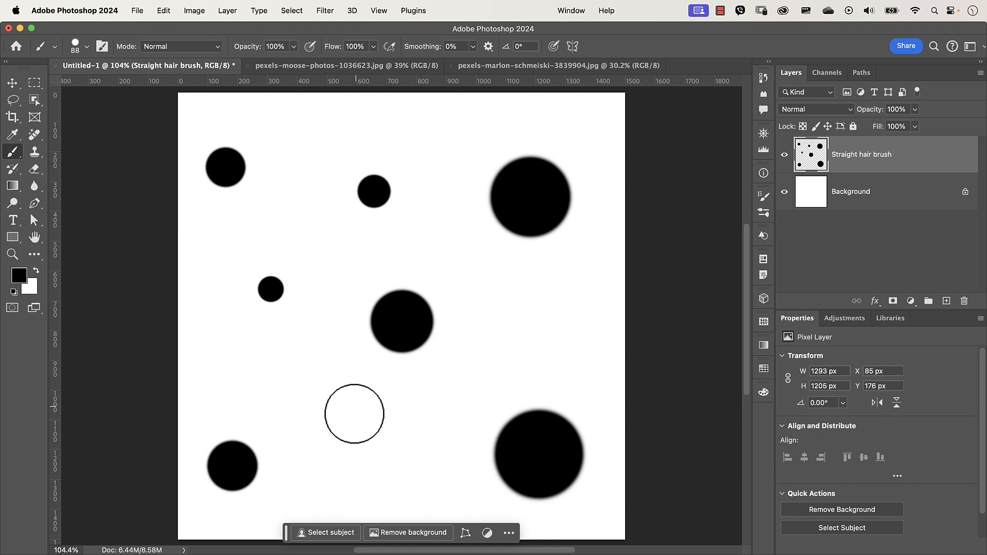
pyautogui.moveTo(348, 424); pyautogui.dragTo(354, 428)
pyautogui.click(349, 435)
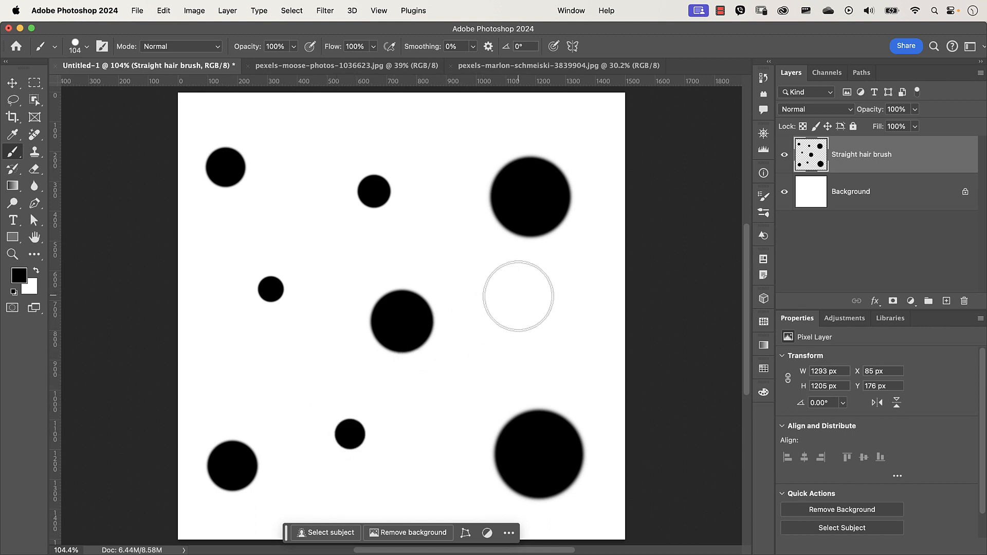
pyautogui.click(498, 324)
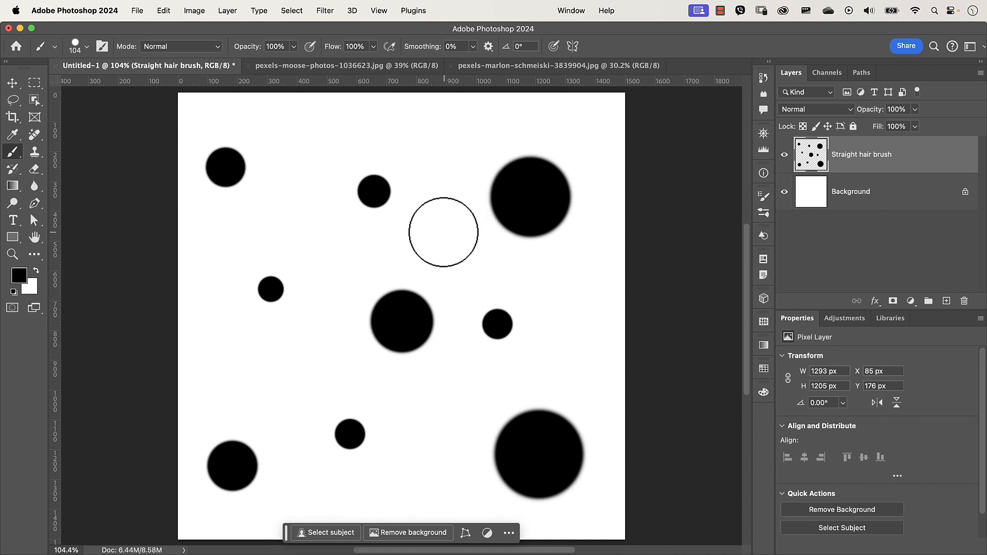
pyautogui.moveTo(442, 232); pyautogui.dragTo(434, 234)
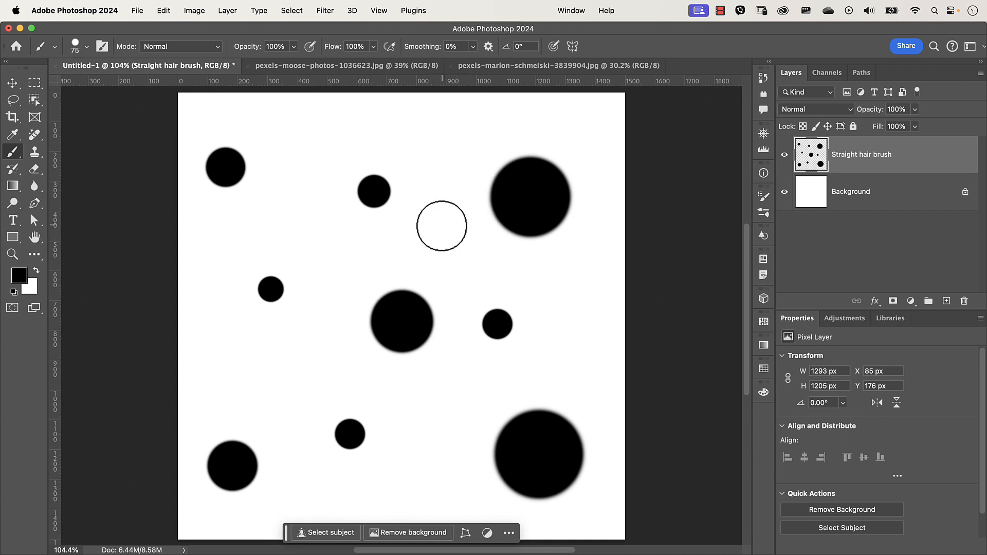
pyautogui.click(442, 225)
pyautogui.moveTo(433, 182)
pyautogui.mouseDown()
pyautogui.moveTo(458, 184)
pyautogui.moveTo(426, 156)
pyautogui.mouseUp()
pyautogui.click(424, 148)
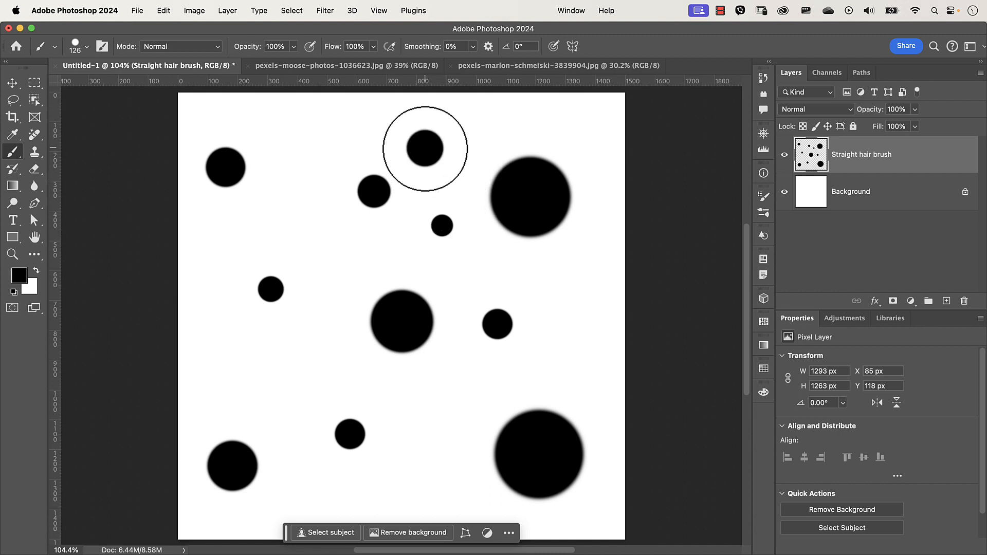
pyautogui.moveTo(292, 357); pyautogui.dragTo(315, 365)
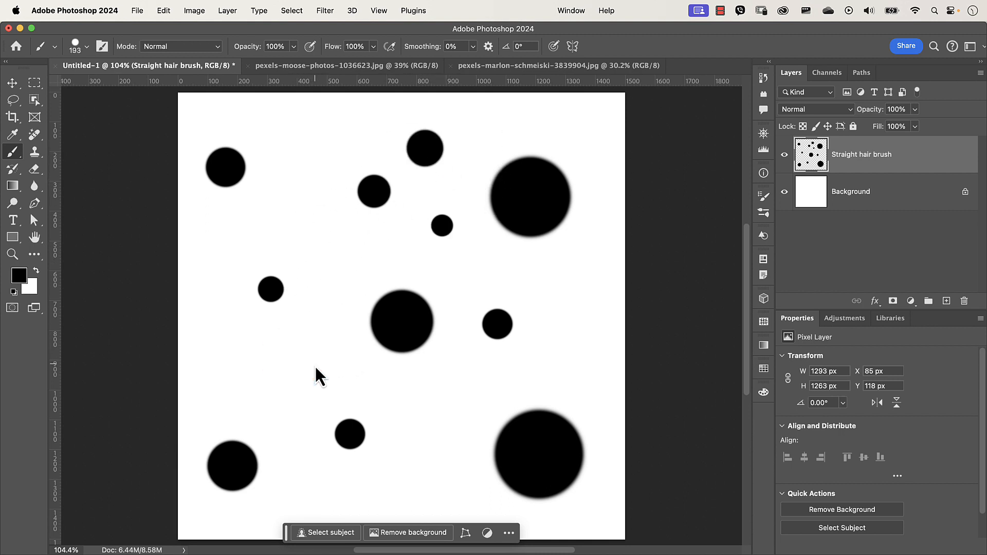
pyautogui.click(264, 372)
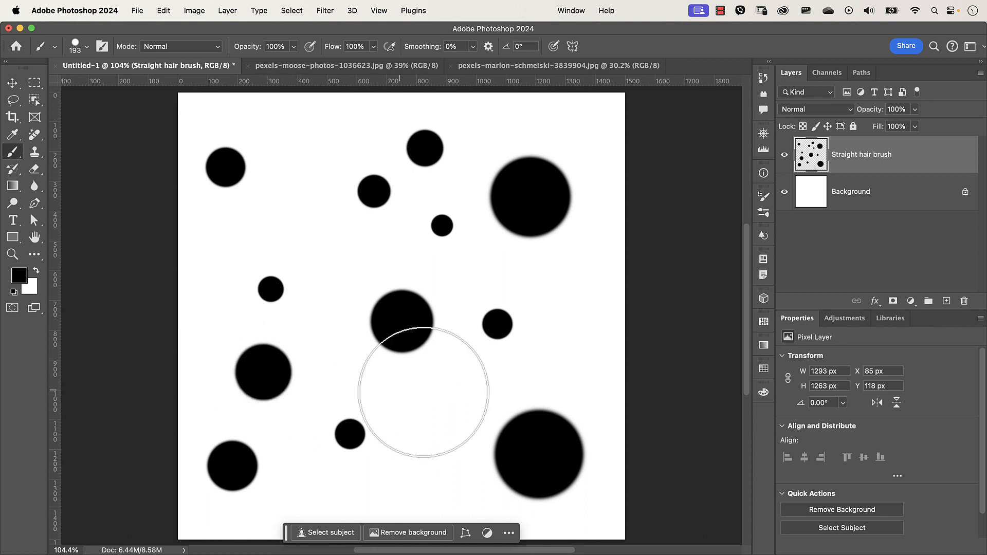
pyautogui.moveTo(431, 421); pyautogui.dragTo(411, 424)
pyautogui.click(426, 415)
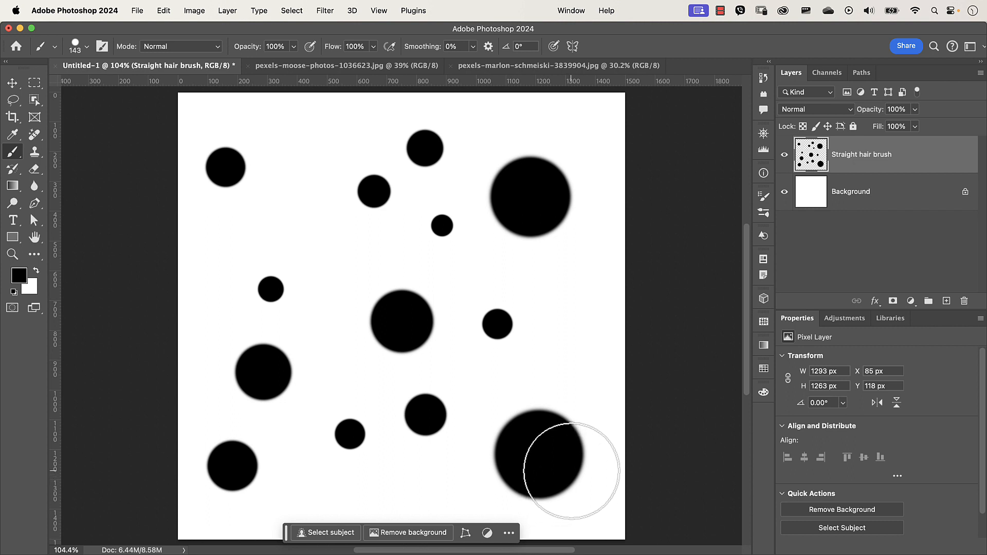
# - Load the dot layer's pixels as a selection and crop the canvas to that selection
pyautogui.keyDown('super'); pyautogui.click(811, 156); pyautogui.keyUp('super')
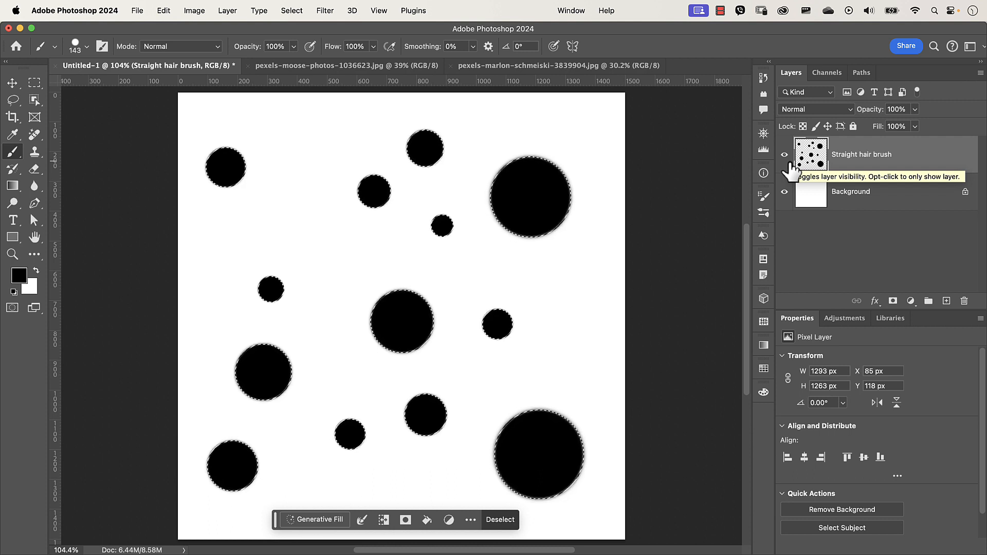
pyautogui.press('c')
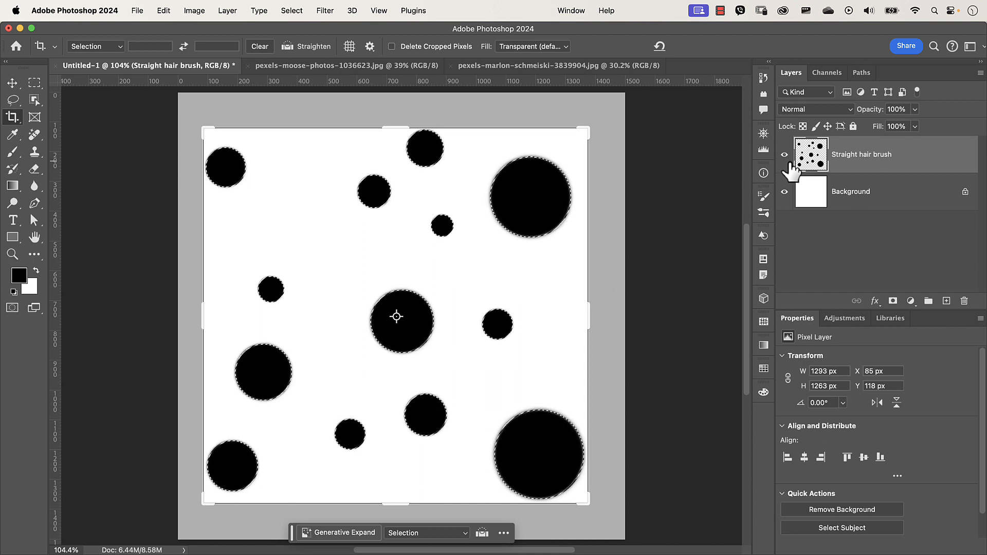
pyautogui.press('Return')
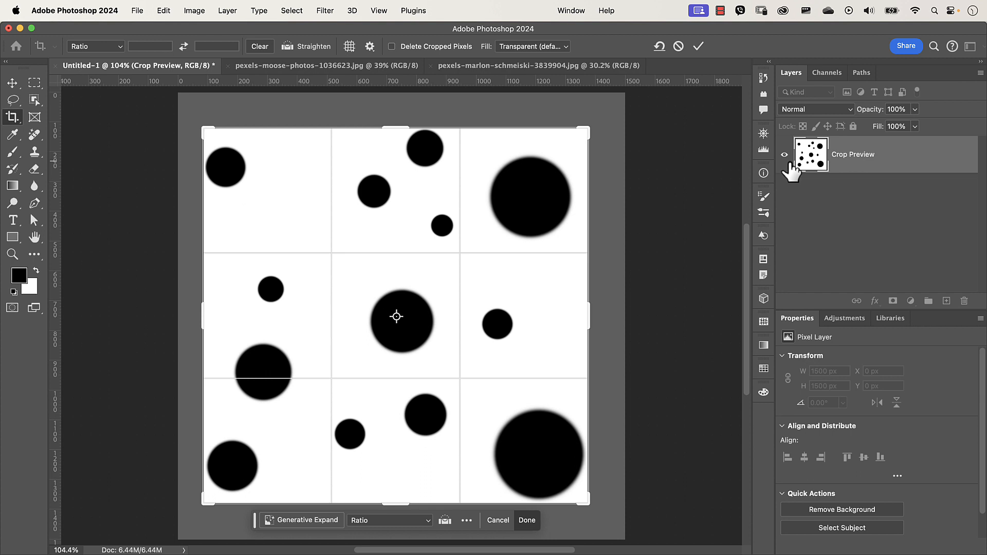
pyautogui.press('Return')
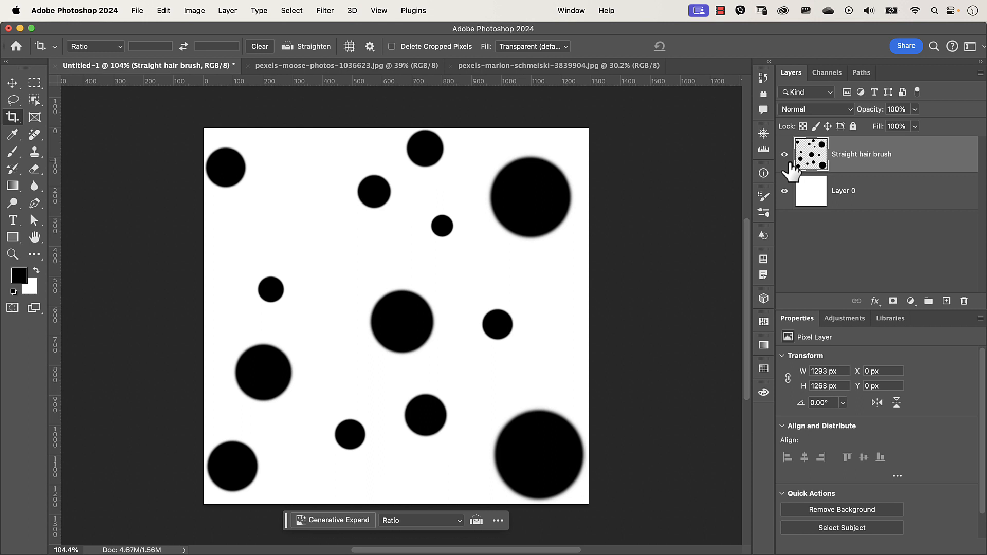
# - Define a brush preset from the dot layer named Sampled Brush - HTP Straight hair brush
pyautogui.click(163, 10)
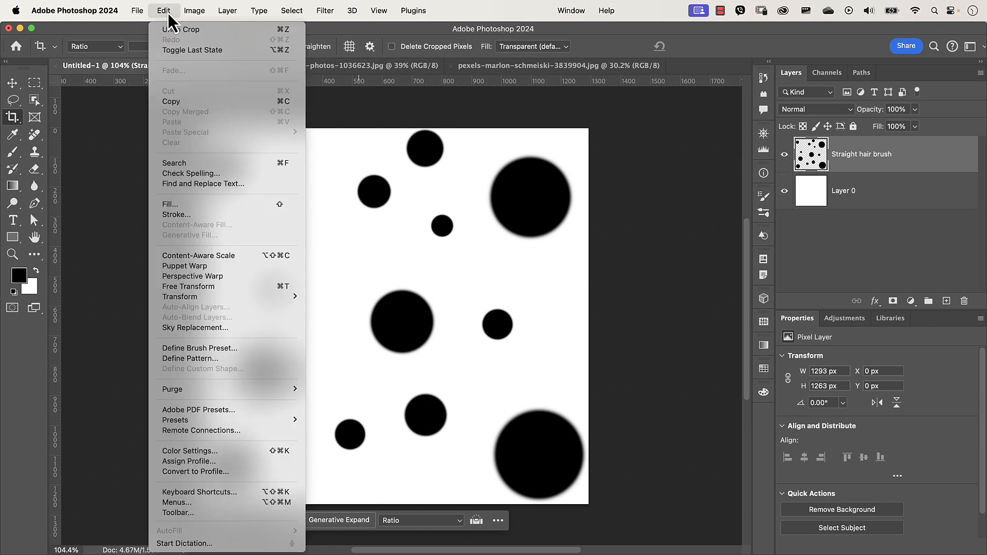
pyautogui.click(198, 349)
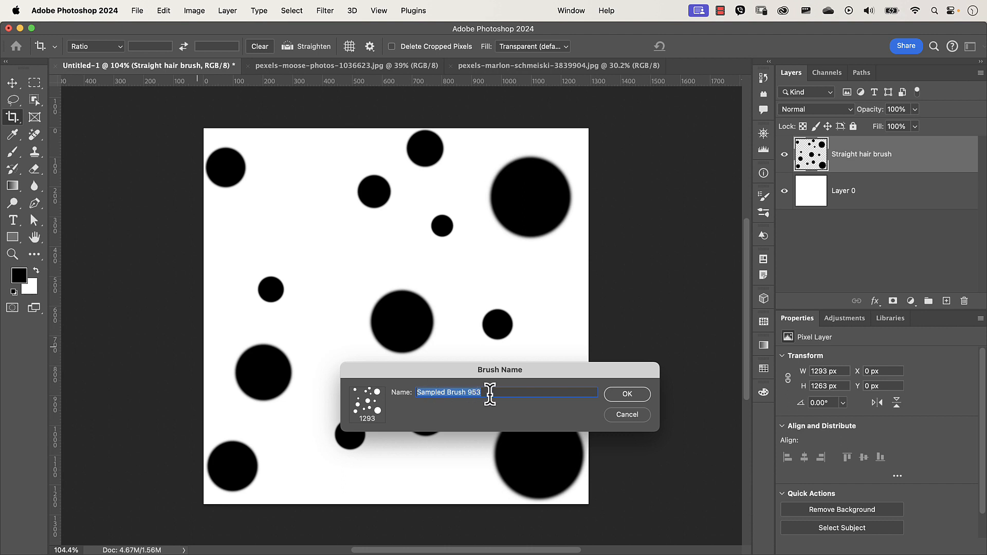
pyautogui.click(498, 393)
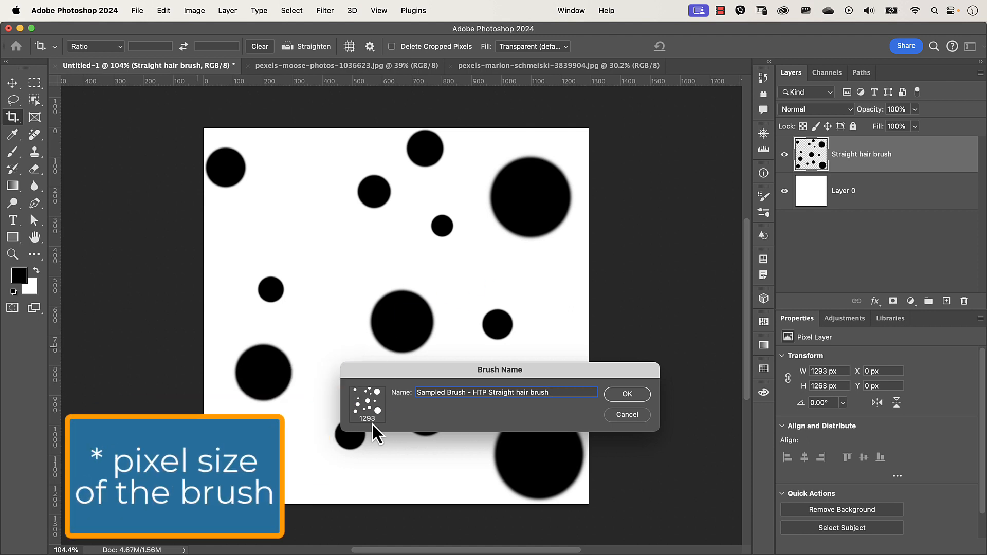
pyautogui.click(626, 394)
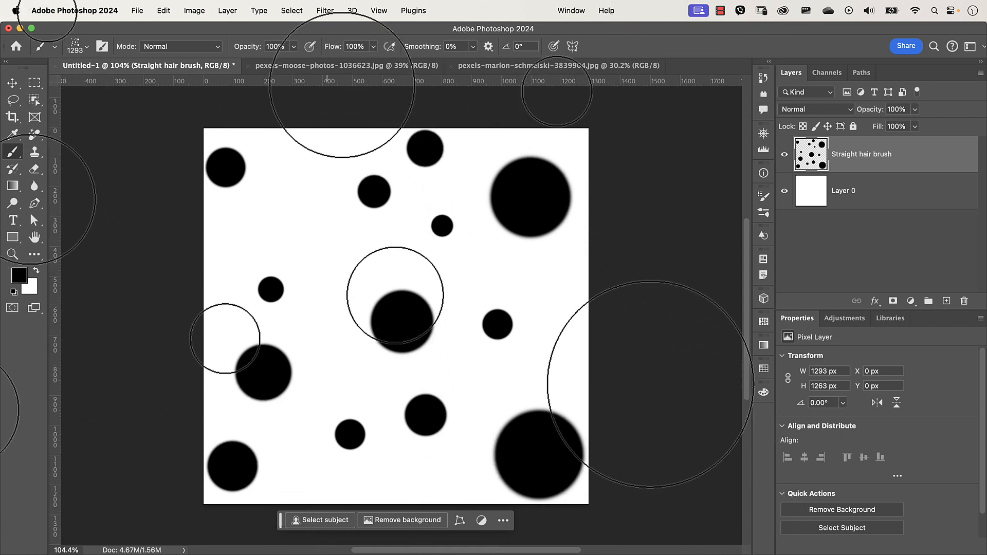
# - Try the new brush with a stroke on the portrait photo and undo the strokes
pyautogui.click(351, 70)
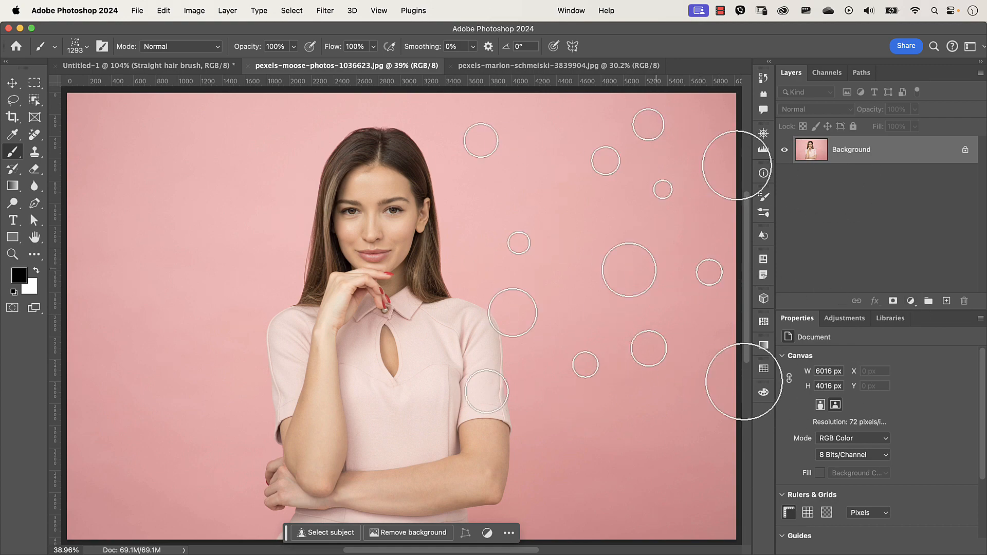
pyautogui.moveTo(507, 210)
pyautogui.mouseDown()
pyautogui.moveTo(446, 305)
pyautogui.moveTo(537, 235)
pyautogui.moveTo(467, 311)
pyautogui.moveTo(548, 248)
pyautogui.moveTo(558, 258)
pyautogui.moveTo(464, 341)
pyautogui.mouseUp()
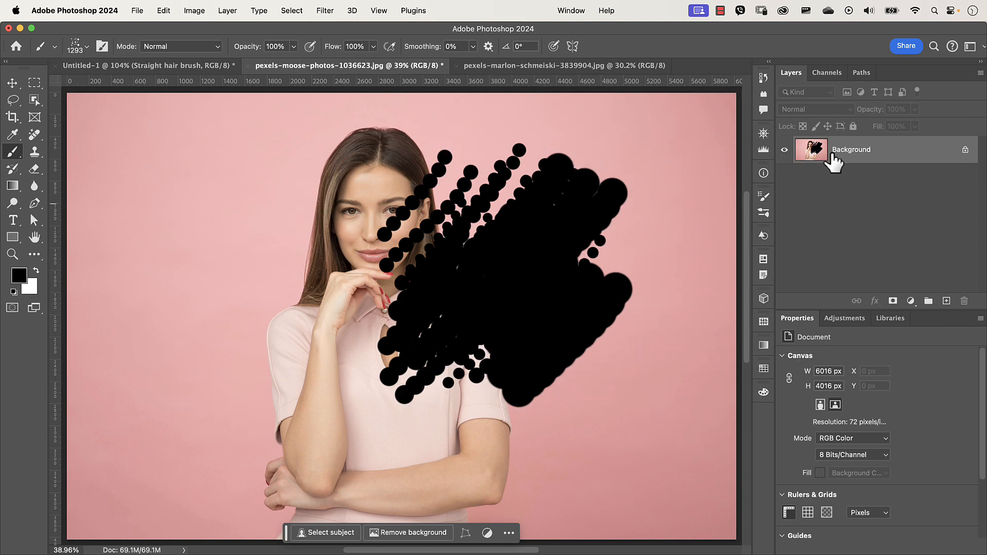
pyautogui.moveTo(834, 163)
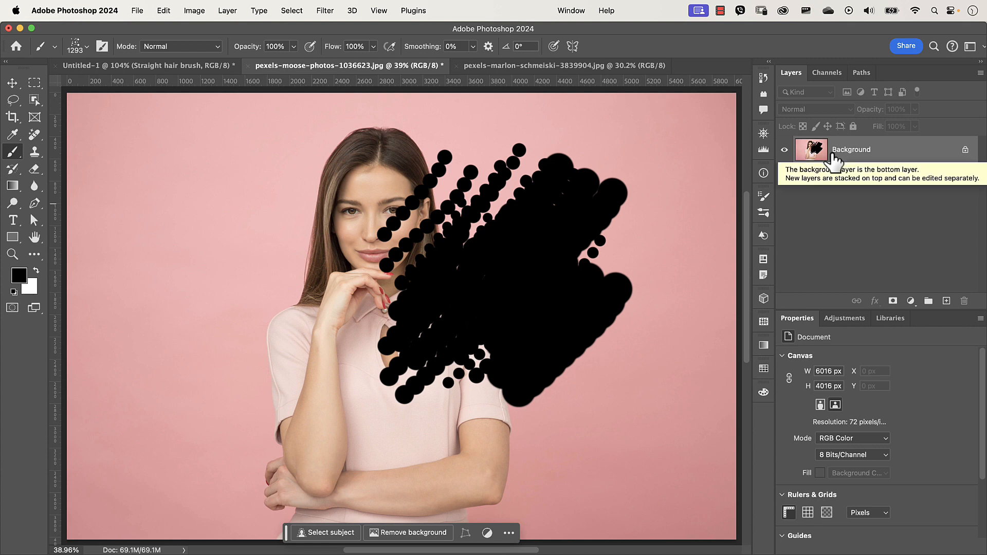
pyautogui.press('super+z')
pyautogui.press('super+z')
pyautogui.press('super+z')
pyautogui.press('super+z')
pyautogui.press('super+z')
pyautogui.press('super+z')
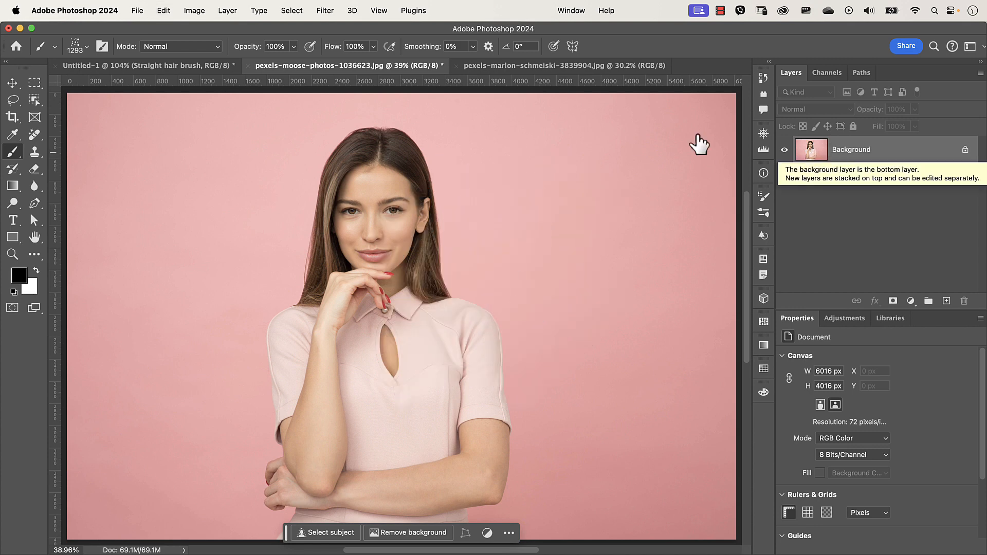
# - Return to the brush document, deselect, fit it on screen and hide the Straight hair brush layer
pyautogui.click(162, 65)
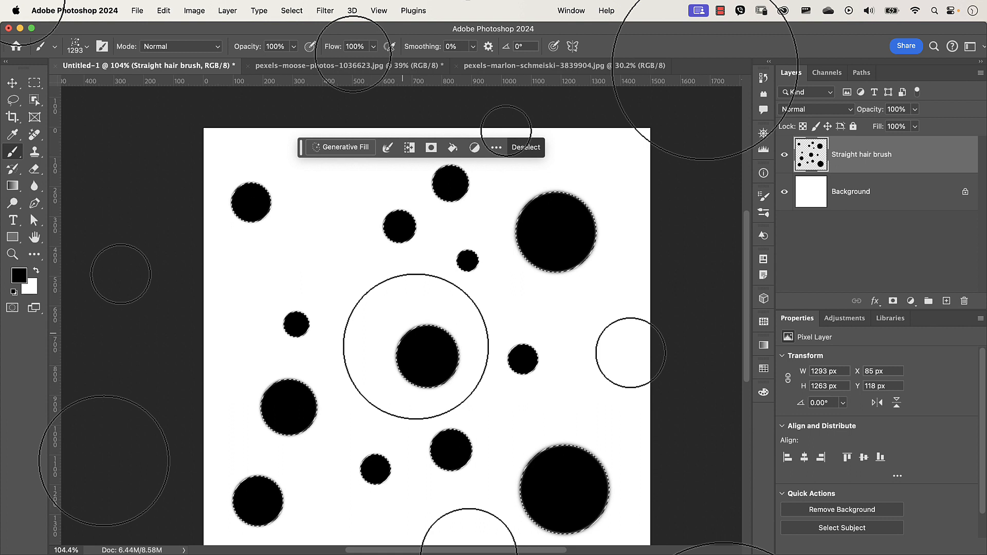
pyautogui.press('super+d')
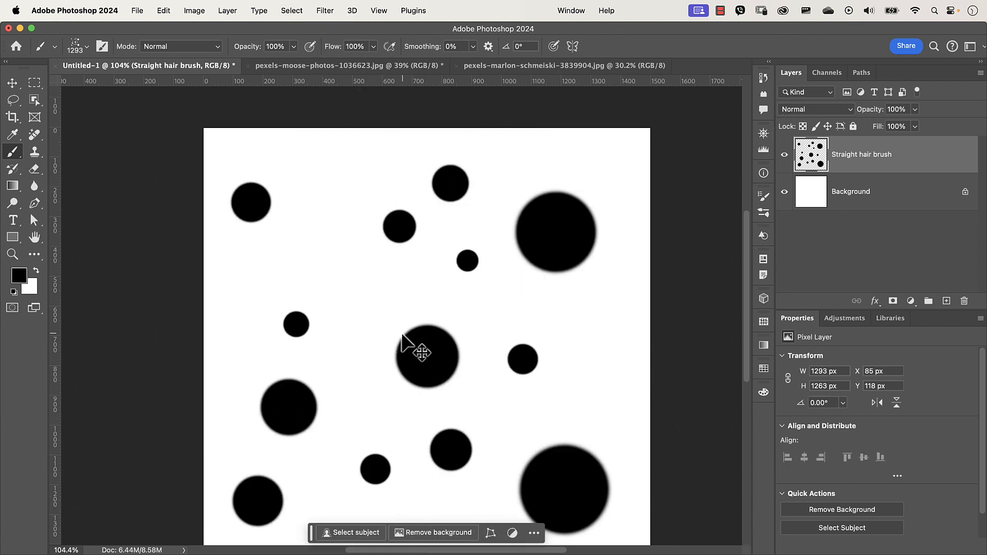
pyautogui.press('super+0')
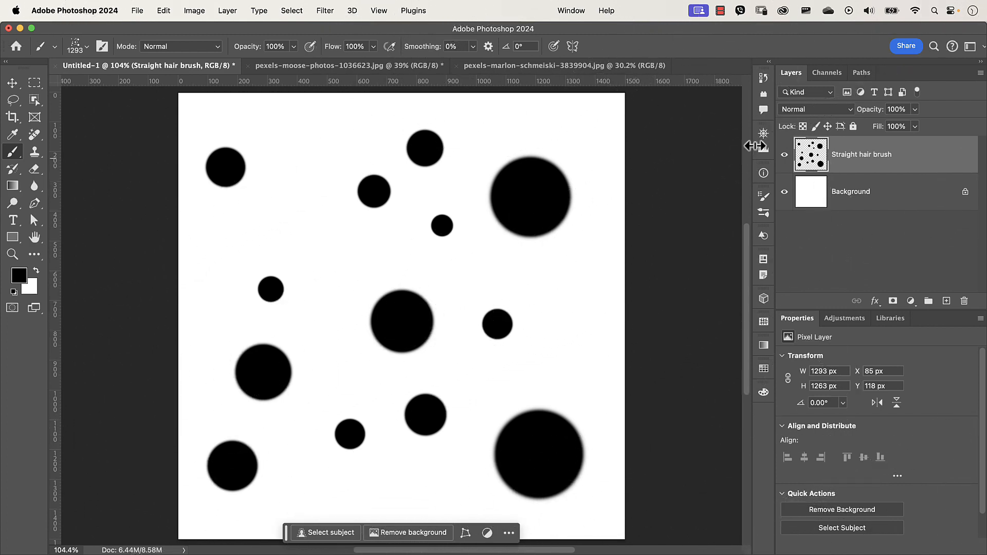
pyautogui.click(785, 155)
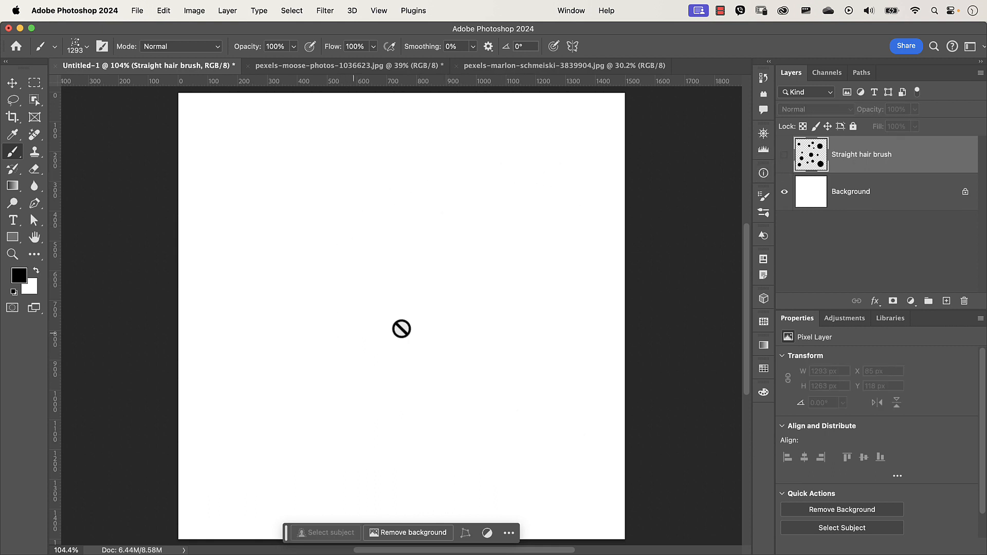
# - Add a new layer and paint test strokes with the new brush at 180 px
pyautogui.click(947, 302)
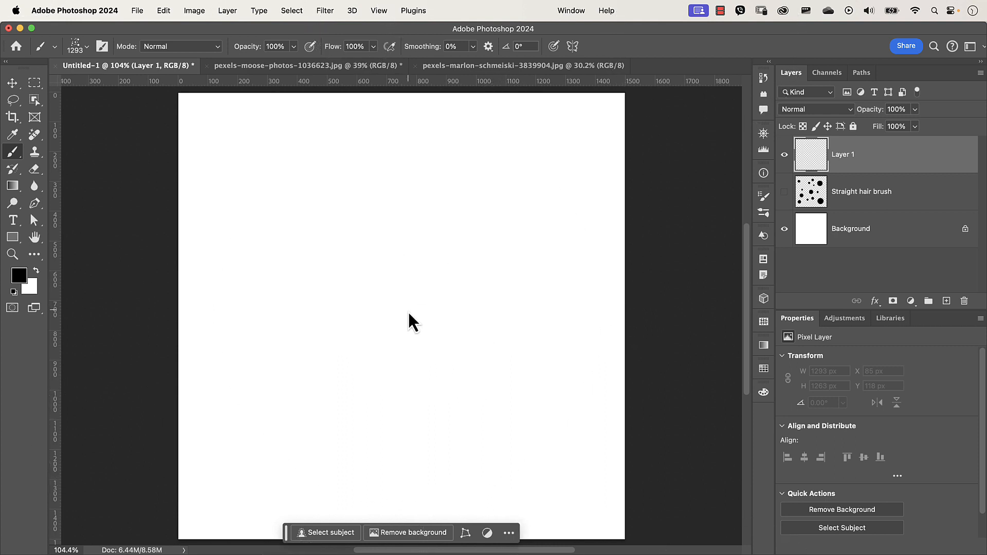
pyautogui.moveTo(408, 311); pyautogui.dragTo(75, 331)
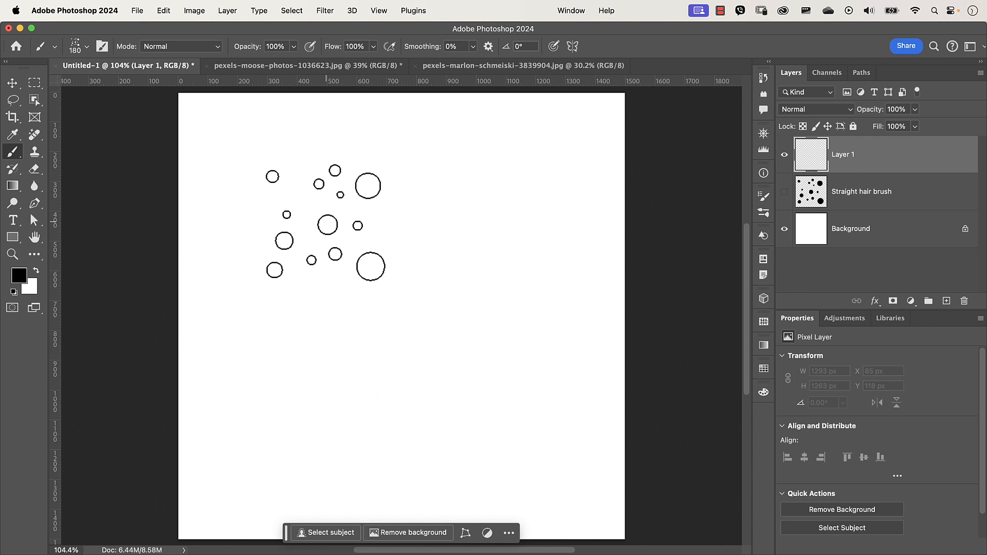
pyautogui.moveTo(281, 330); pyautogui.dragTo(461, 241)
pyautogui.moveTo(328, 327)
pyautogui.mouseDown()
pyautogui.moveTo(470, 259)
pyautogui.moveTo(327, 334)
pyautogui.moveTo(467, 296)
pyautogui.moveTo(371, 358)
pyautogui.moveTo(474, 331)
pyautogui.mouseUp()
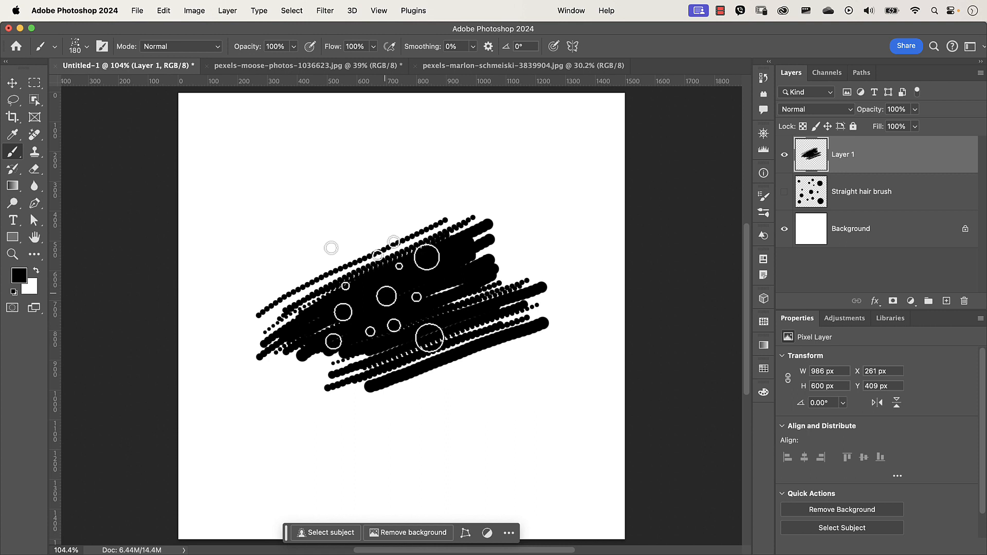
# - Open Brush Settings and reduce the brush tip spacing to 1%
pyautogui.press('F5')
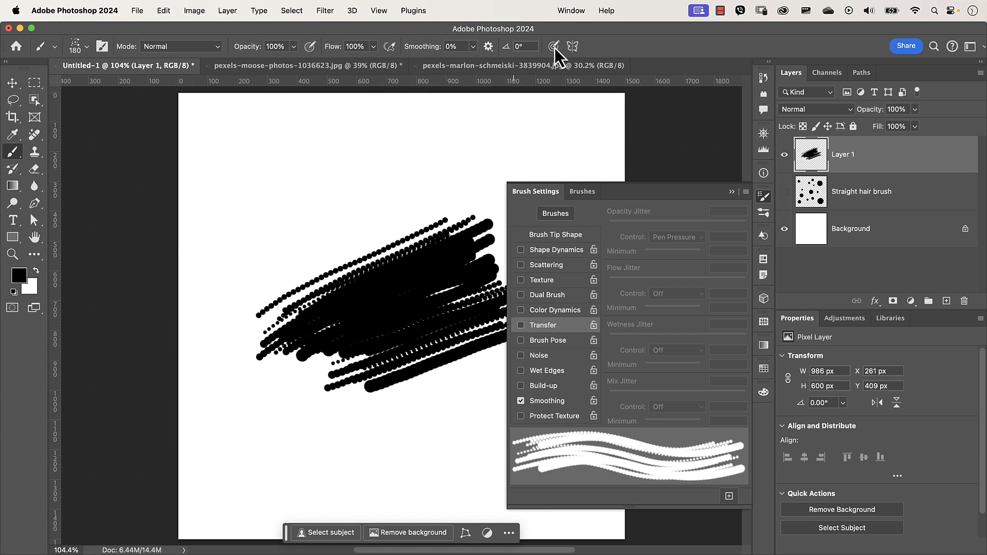
pyautogui.click(579, 11)
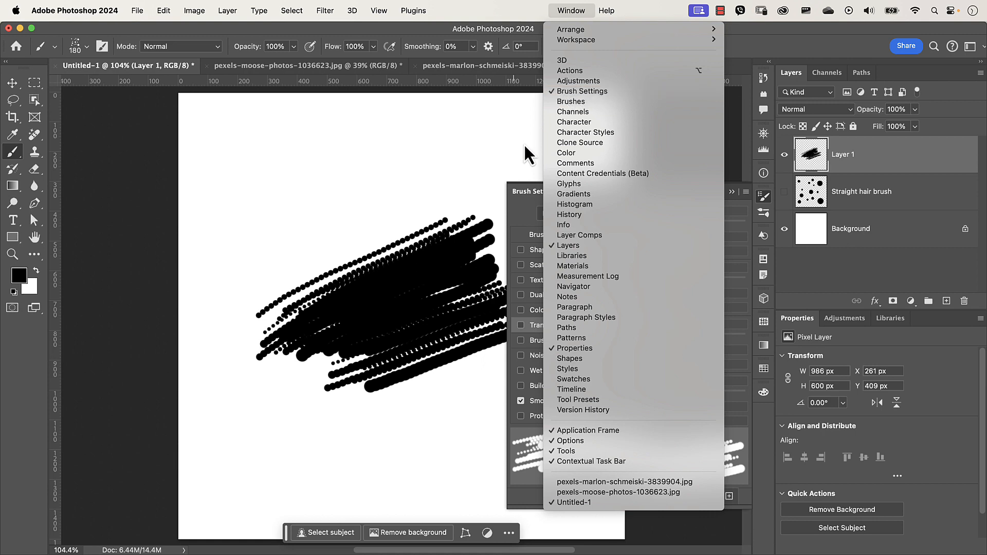
pyautogui.click(474, 109)
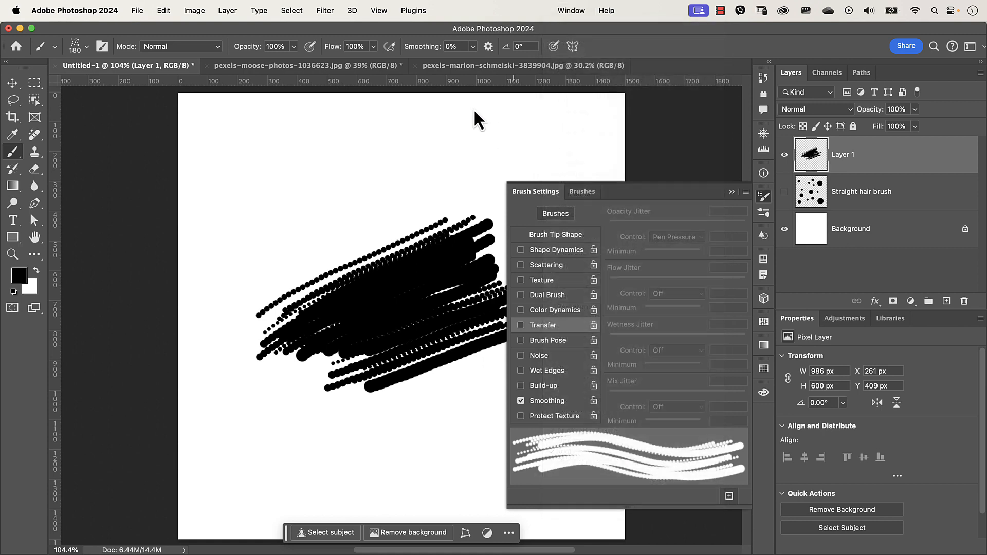
pyautogui.click(551, 239)
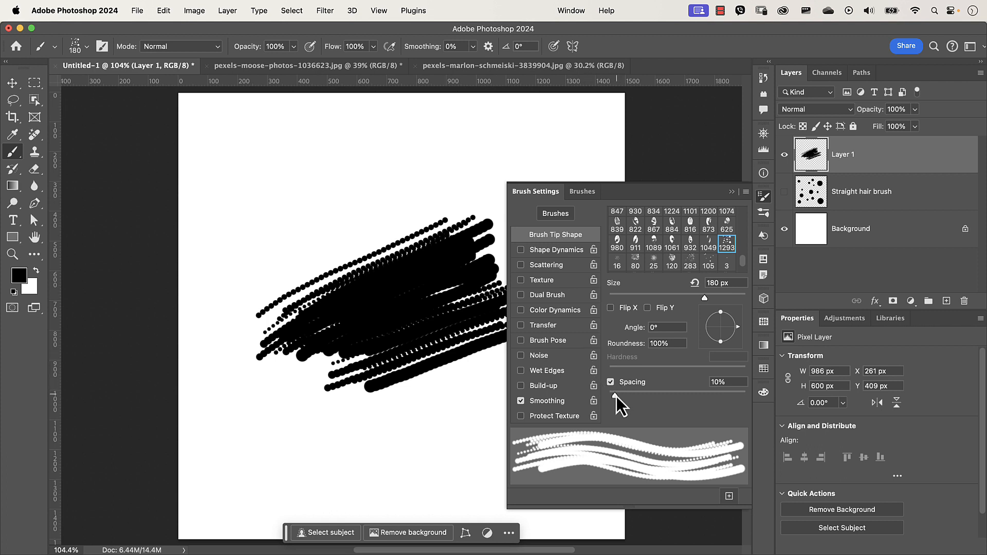
pyautogui.moveTo(616, 398)
pyautogui.mouseDown()
pyautogui.moveTo(709, 408)
pyautogui.moveTo(606, 409)
pyautogui.mouseUp()
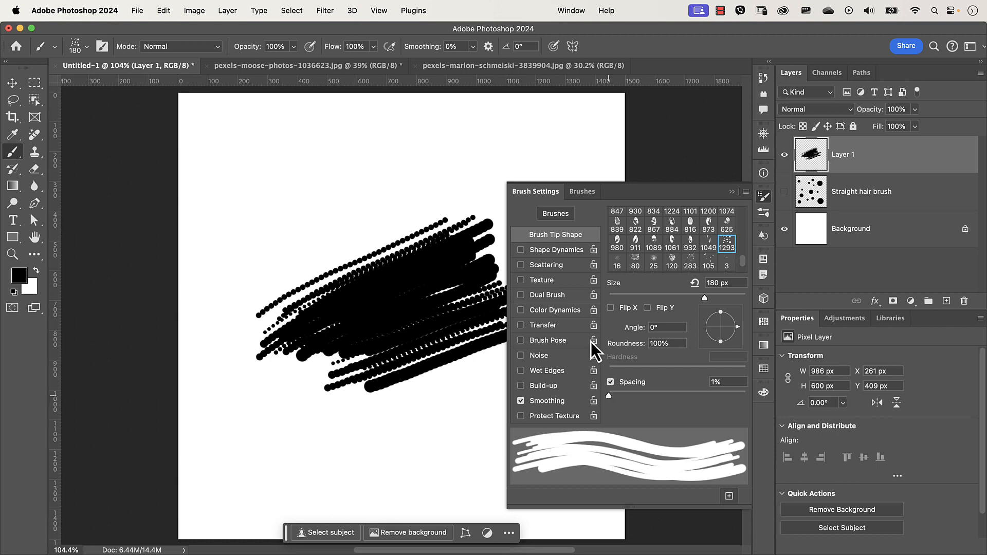
# - Enable Shape Dynamics and Transfer, keeping the Opacity Jitter control on Pen Pressure
pyautogui.click(559, 250)
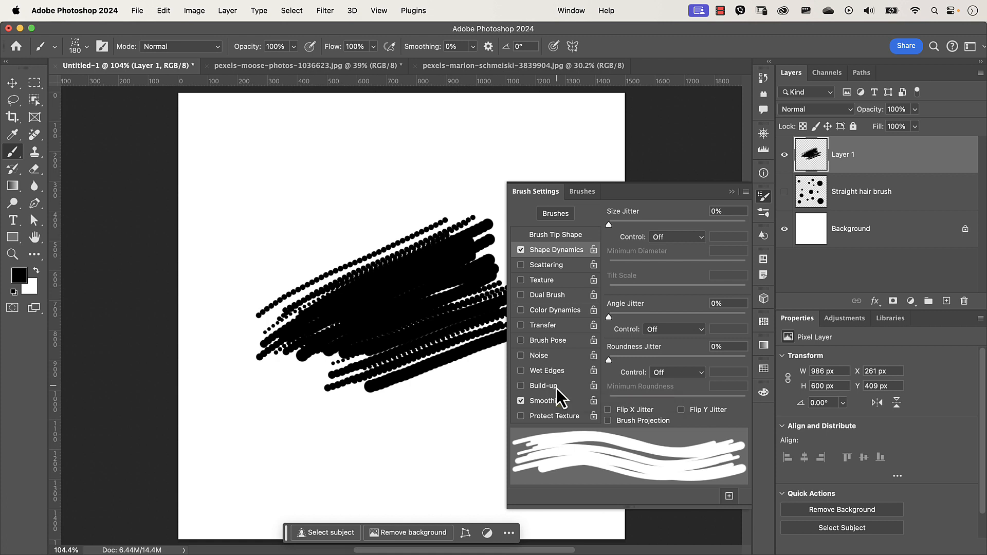
pyautogui.click(551, 327)
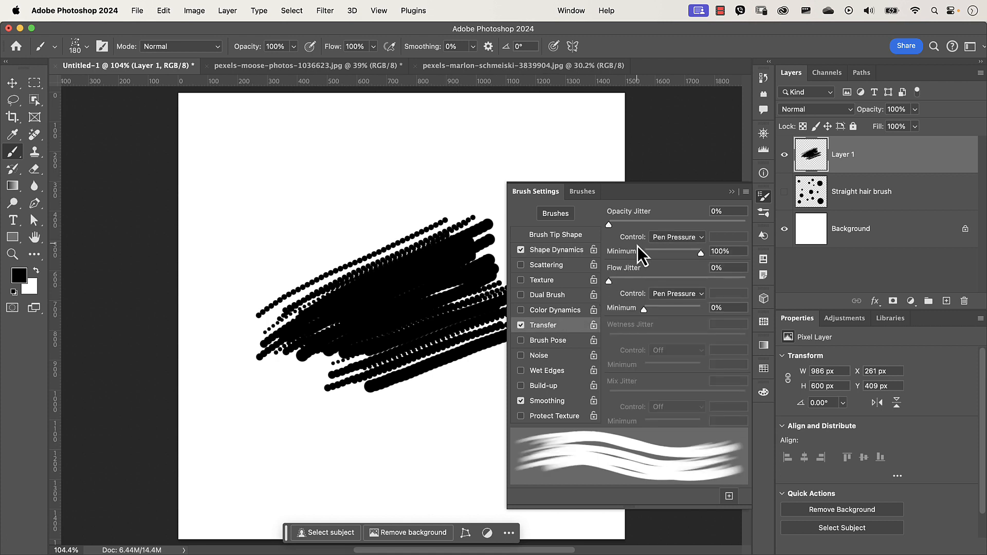
pyautogui.click(669, 239)
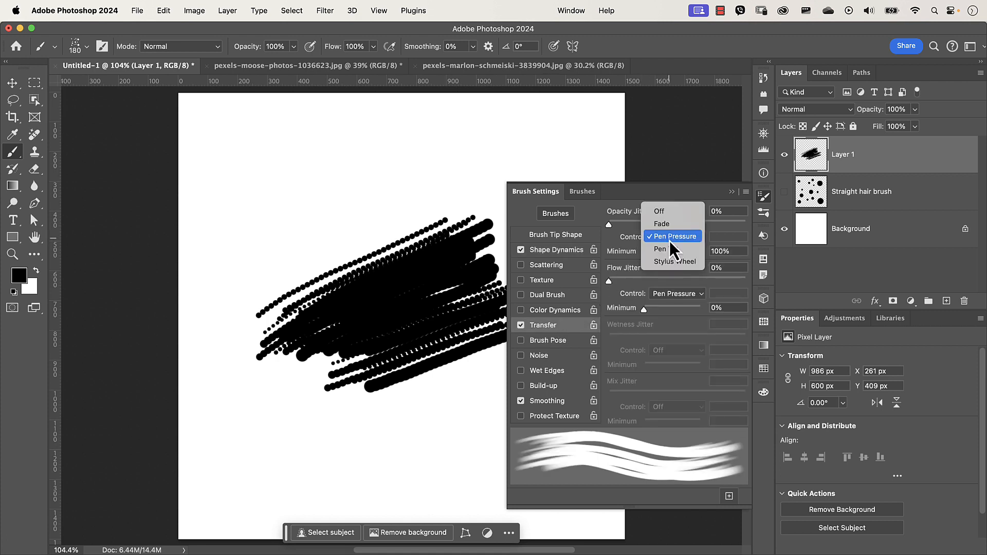
pyautogui.click(670, 240)
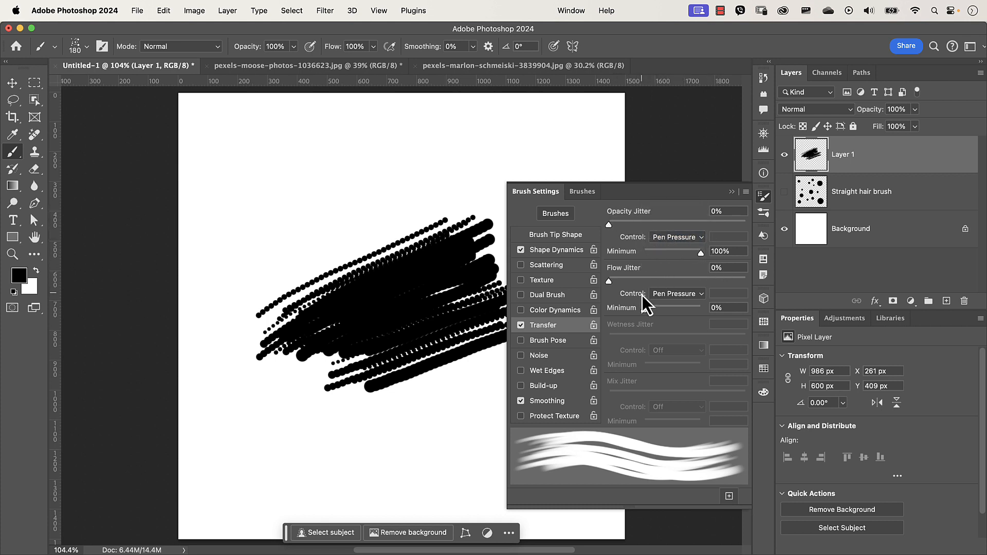
# - Set the Flow Jitter control to Pen Pressure and collapse the Brush Settings panel
pyautogui.click(669, 295)
pyautogui.click(670, 296)
pyautogui.click(665, 294)
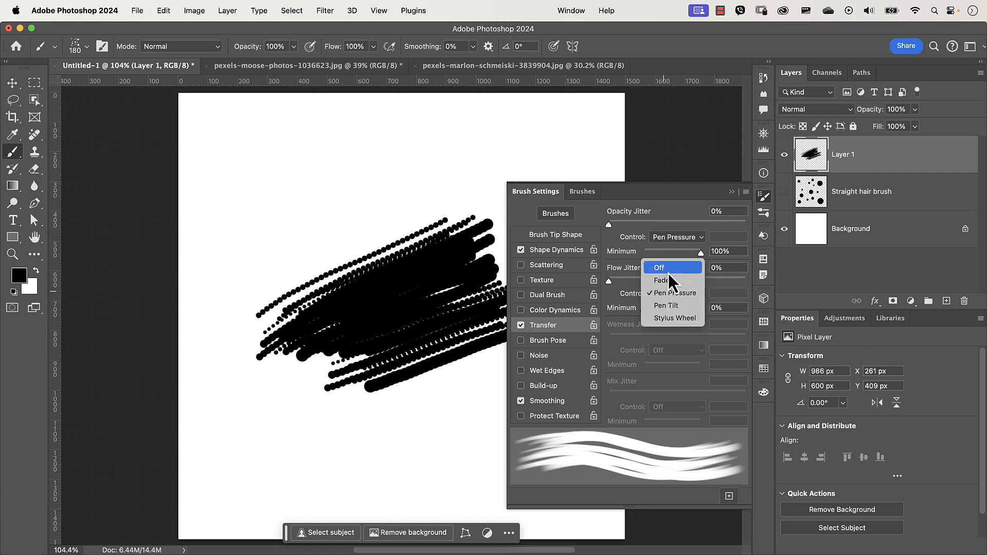
pyautogui.click(667, 270)
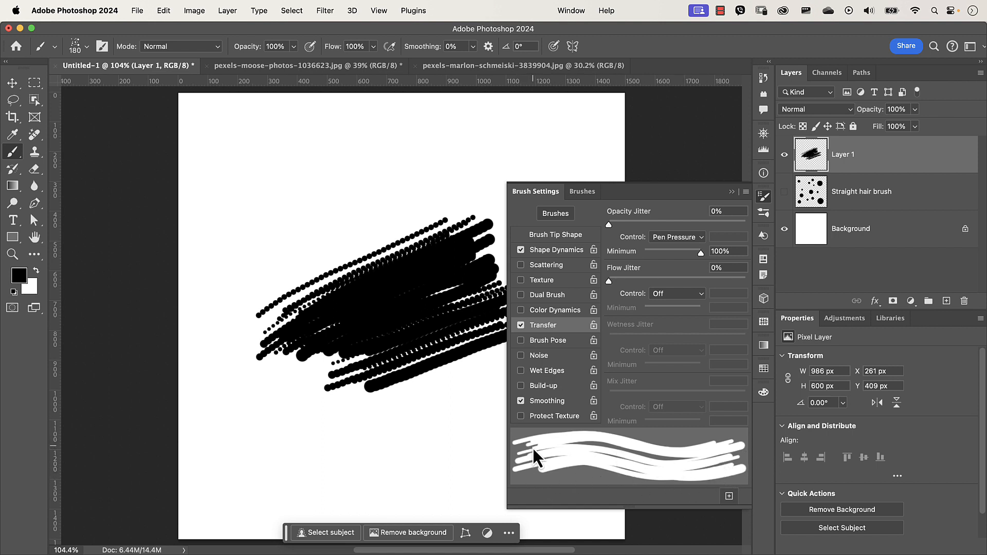
pyautogui.click(649, 294)
pyautogui.click(673, 320)
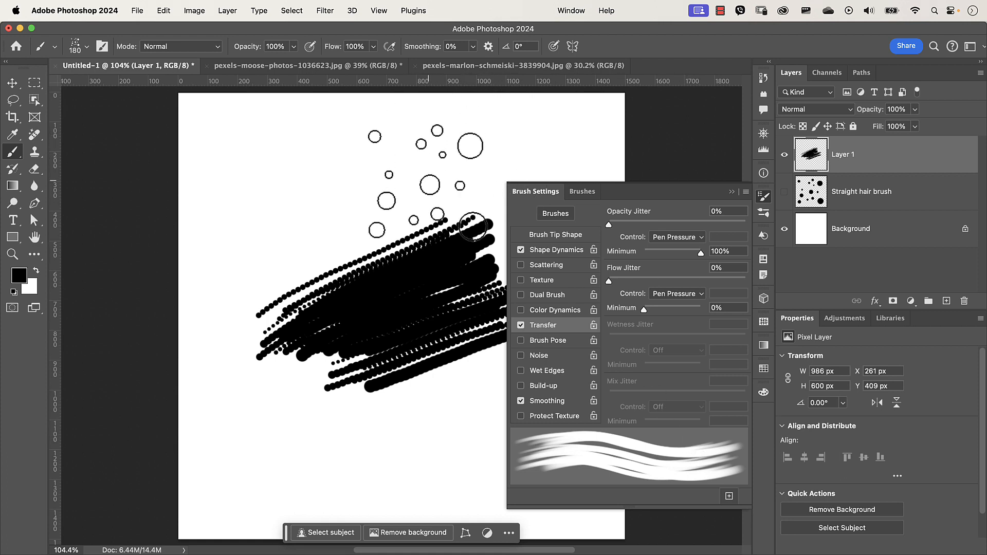
pyautogui.click(732, 193)
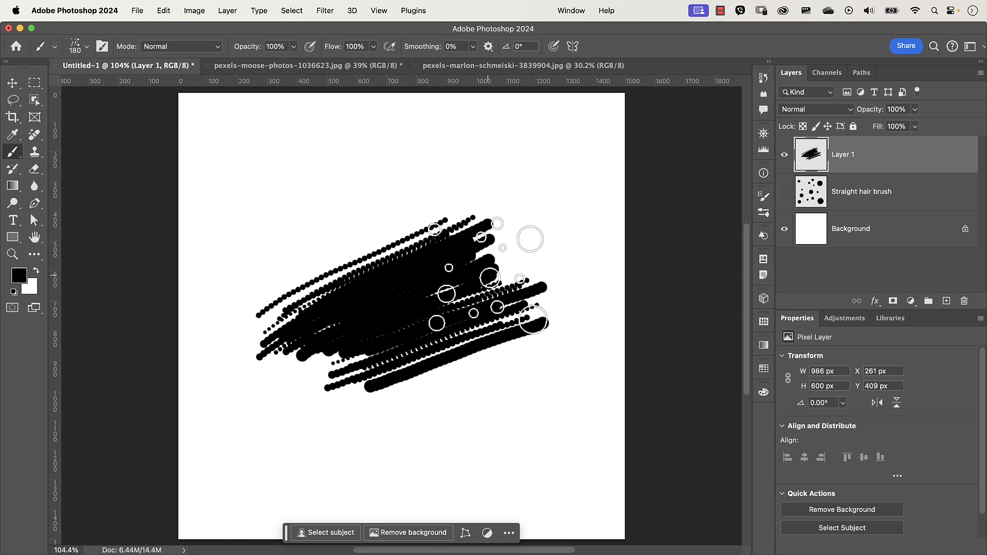
# - Clear the test layer and paint a fresh test stroke with the adjusted brush
pyautogui.press('super+a')
pyautogui.press('BackSpace')
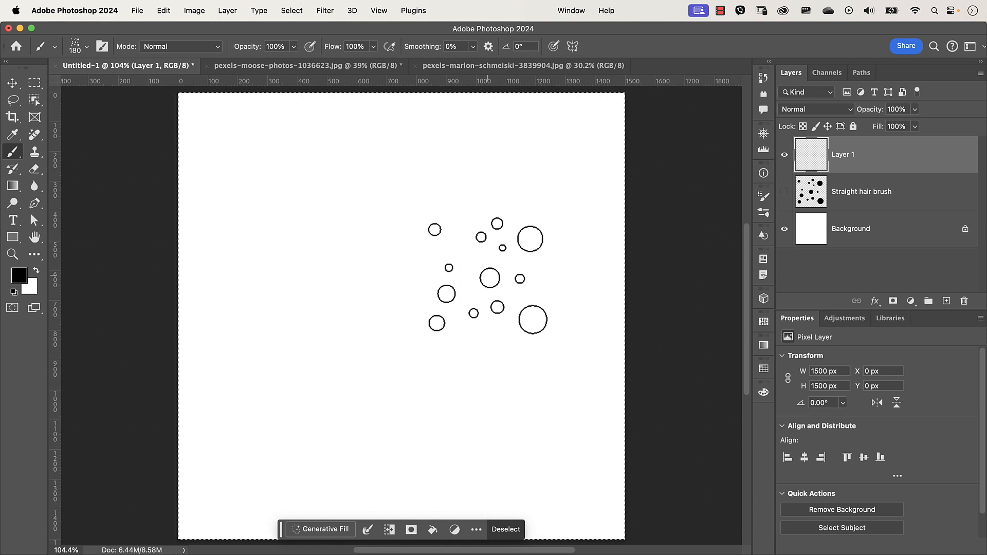
pyautogui.press('super+d')
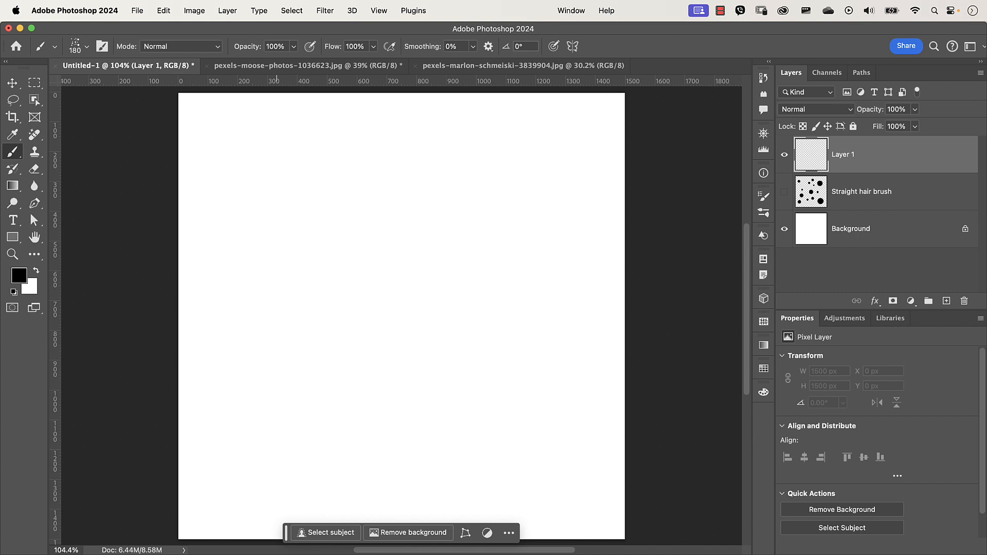
pyautogui.moveTo(288, 247)
pyautogui.mouseDown()
pyautogui.moveTo(303, 189)
pyautogui.moveTo(330, 145)
pyautogui.moveTo(273, 306)
pyautogui.moveTo(311, 224)
pyautogui.moveTo(289, 305)
pyautogui.moveTo(358, 190)
pyautogui.moveTo(295, 313)
pyautogui.moveTo(379, 177)
pyautogui.moveTo(306, 319)
pyautogui.moveTo(392, 194)
pyautogui.moveTo(330, 299)
pyautogui.moveTo(349, 194)
pyautogui.mouseUp()
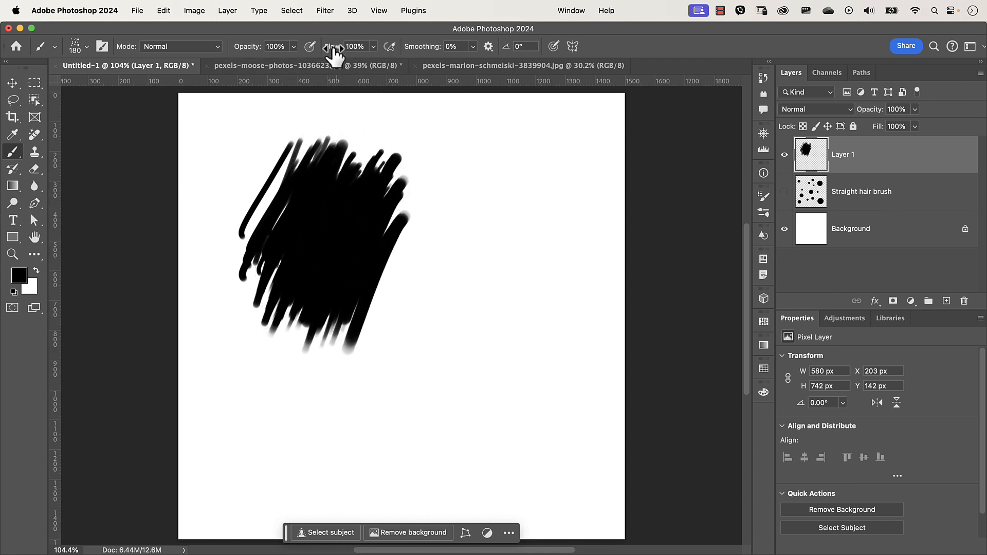
# - Lower the flow to 5% and brush size to 26 px, then paint vertical hair strokes
pyautogui.moveTo(335, 53)
pyautogui.mouseDown()
pyautogui.moveTo(312, 57)
pyautogui.moveTo(337, 51)
pyautogui.moveTo(322, 47)
pyautogui.moveTo(352, 54)
pyautogui.mouseUp()
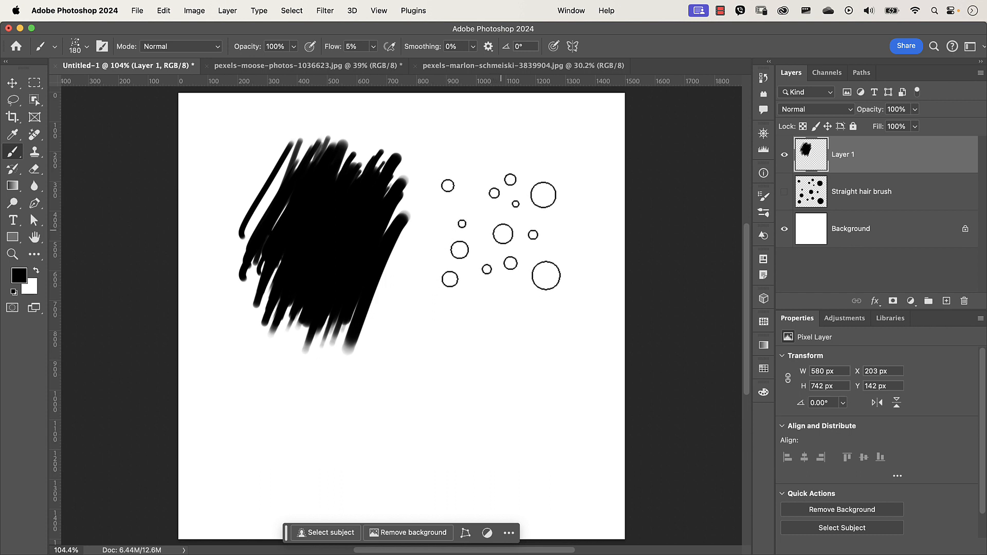
pyautogui.moveTo(514, 232); pyautogui.dragTo(467, 237)
pyautogui.moveTo(485, 204)
pyautogui.mouseDown()
pyautogui.moveTo(466, 344)
pyautogui.moveTo(494, 182)
pyautogui.moveTo(464, 393)
pyautogui.moveTo(483, 218)
pyautogui.moveTo(461, 386)
pyautogui.moveTo(480, 228)
pyautogui.moveTo(470, 375)
pyautogui.moveTo(493, 217)
pyautogui.moveTo(467, 387)
pyautogui.moveTo(500, 216)
pyautogui.moveTo(482, 346)
pyautogui.moveTo(477, 207)
pyautogui.moveTo(463, 390)
pyautogui.moveTo(470, 242)
pyautogui.moveTo(460, 365)
pyautogui.moveTo(480, 258)
pyautogui.moveTo(474, 401)
pyautogui.moveTo(499, 212)
pyautogui.moveTo(473, 368)
pyautogui.moveTo(492, 225)
pyautogui.moveTo(490, 370)
pyautogui.moveTo(503, 277)
pyautogui.moveTo(486, 383)
pyautogui.moveTo(503, 220)
pyautogui.moveTo(477, 393)
pyautogui.moveTo(492, 231)
pyautogui.moveTo(473, 278)
pyautogui.moveTo(479, 401)
pyautogui.moveTo(466, 272)
pyautogui.moveTo(461, 288)
pyautogui.moveTo(490, 214)
pyautogui.moveTo(503, 211)
pyautogui.moveTo(476, 303)
pyautogui.moveTo(469, 381)
pyautogui.moveTo(481, 402)
pyautogui.moveTo(467, 376)
pyautogui.moveTo(472, 298)
pyautogui.moveTo(486, 386)
pyautogui.mouseUp()
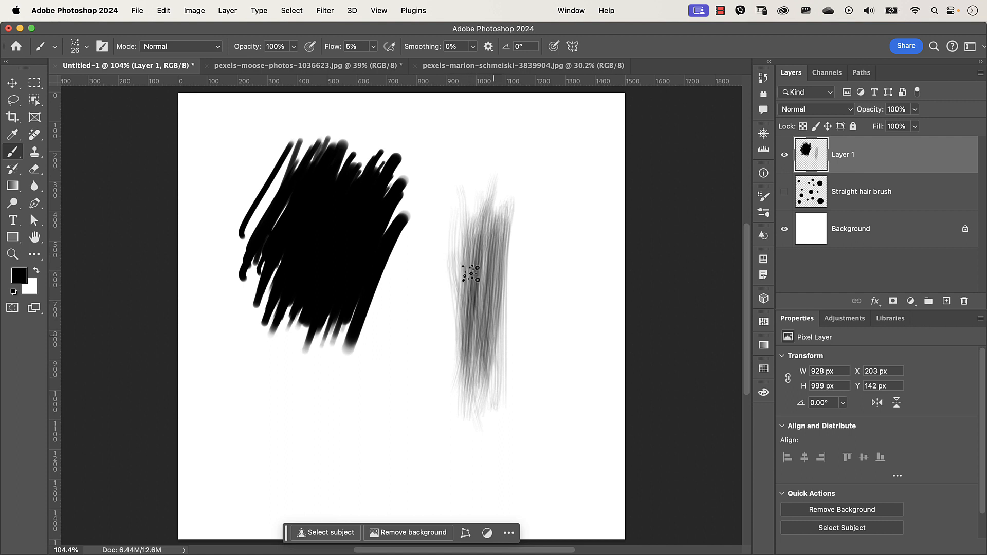
pyautogui.moveTo(505, 335); pyautogui.dragTo(490, 252)
pyautogui.moveTo(497, 273)
pyautogui.mouseDown()
pyautogui.moveTo(505, 299)
pyautogui.moveTo(466, 233)
pyautogui.moveTo(500, 238)
pyautogui.moveTo(500, 324)
pyautogui.moveTo(472, 240)
pyautogui.moveTo(465, 260)
pyautogui.moveTo(468, 212)
pyautogui.moveTo(500, 381)
pyautogui.moveTo(514, 217)
pyautogui.moveTo(504, 332)
pyautogui.moveTo(485, 249)
pyautogui.moveTo(501, 230)
pyautogui.moveTo(474, 201)
pyautogui.moveTo(458, 293)
pyautogui.moveTo(474, 385)
pyautogui.moveTo(458, 284)
pyautogui.moveTo(464, 234)
pyautogui.moveTo(465, 259)
pyautogui.moveTo(478, 239)
pyautogui.moveTo(492, 292)
pyautogui.moveTo(499, 381)
pyautogui.moveTo(495, 324)
pyautogui.moveTo(515, 217)
pyautogui.moveTo(486, 356)
pyautogui.moveTo(474, 351)
pyautogui.moveTo(459, 232)
pyautogui.moveTo(454, 289)
pyautogui.moveTo(470, 366)
pyautogui.moveTo(472, 229)
pyautogui.moveTo(482, 265)
pyautogui.moveTo(504, 284)
pyautogui.moveTo(507, 232)
pyautogui.moveTo(511, 297)
pyautogui.moveTo(507, 243)
pyautogui.moveTo(510, 259)
pyautogui.moveTo(479, 261)
pyautogui.moveTo(485, 335)
pyautogui.moveTo(480, 316)
pyautogui.moveTo(464, 316)
pyautogui.moveTo(475, 356)
pyautogui.moveTo(464, 241)
pyautogui.moveTo(476, 213)
pyautogui.moveTo(508, 302)
pyautogui.moveTo(507, 265)
pyautogui.moveTo(492, 285)
pyautogui.moveTo(495, 367)
pyautogui.moveTo(500, 285)
pyautogui.moveTo(501, 317)
pyautogui.moveTo(475, 275)
pyautogui.moveTo(493, 375)
pyautogui.moveTo(483, 346)
pyautogui.moveTo(507, 297)
pyautogui.moveTo(505, 239)
pyautogui.moveTo(489, 292)
pyautogui.mouseUp()
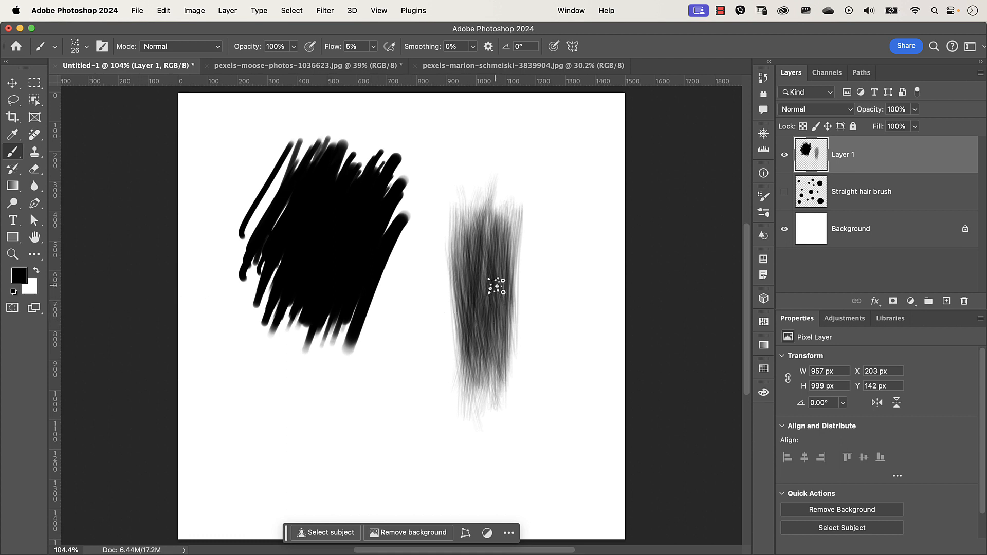
# - Set the foreground colour to d88b06 and paint golden hair strokes over the existing test patch
pyautogui.press('x')
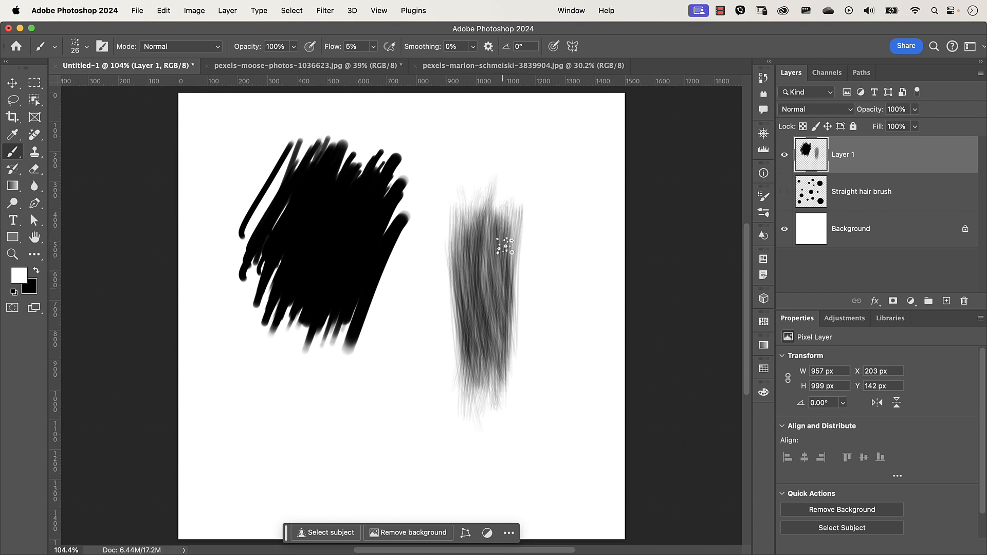
pyautogui.click(22, 277)
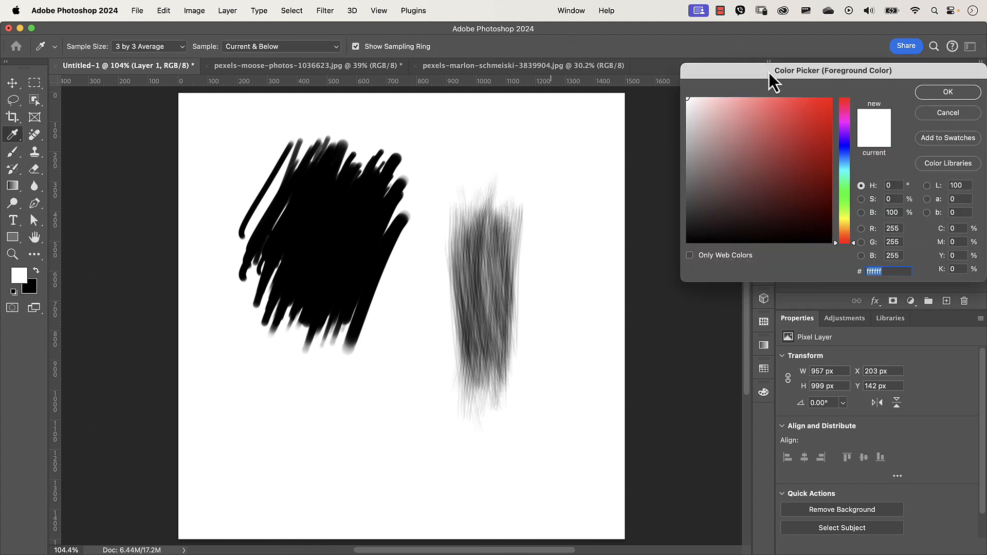
pyautogui.moveTo(769, 72); pyautogui.dragTo(668, 105)
pyautogui.moveTo(741, 259); pyautogui.dragTo(746, 260)
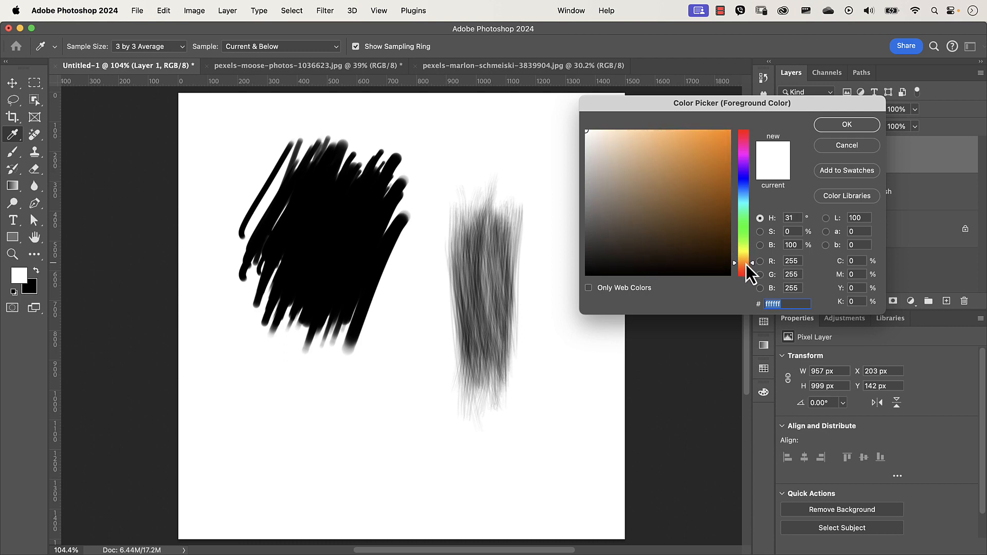
pyautogui.moveTo(722, 154); pyautogui.dragTo(726, 152)
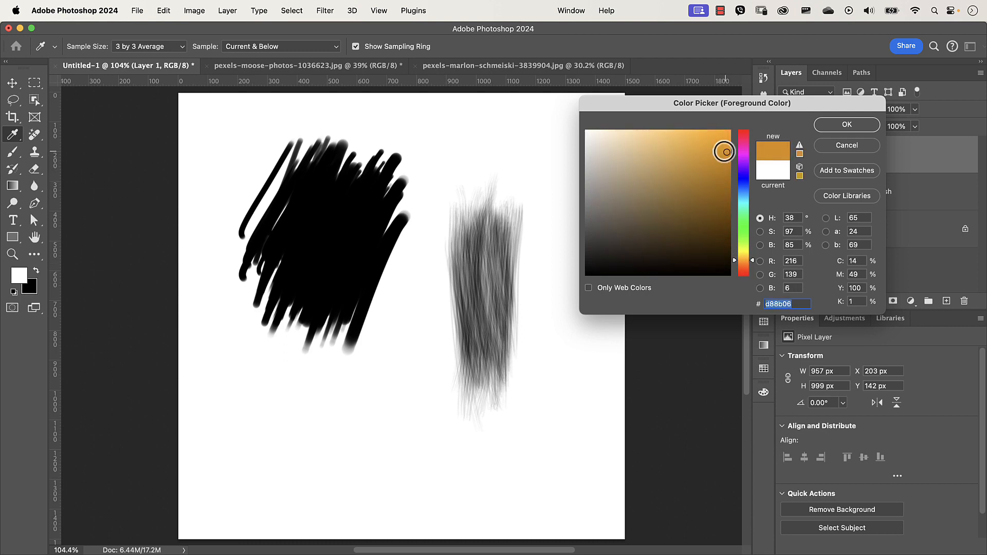
pyautogui.click(831, 126)
pyautogui.moveTo(512, 246)
pyautogui.mouseDown()
pyautogui.moveTo(518, 298)
pyautogui.moveTo(503, 366)
pyautogui.moveTo(494, 222)
pyautogui.moveTo(488, 345)
pyautogui.moveTo(500, 392)
pyautogui.moveTo(483, 260)
pyautogui.moveTo(486, 368)
pyautogui.moveTo(485, 279)
pyautogui.mouseUp()
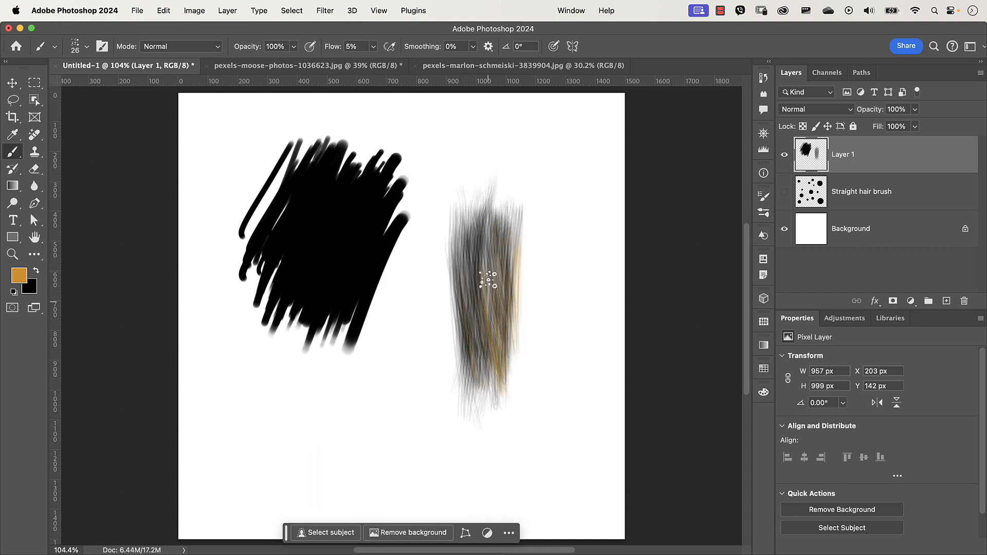
pyautogui.moveTo(492, 365); pyautogui.dragTo(504, 310)
# - Open Brush Settings and enable Color Dynamics and Dual Brush alongside Transfer
pyautogui.press('F5')
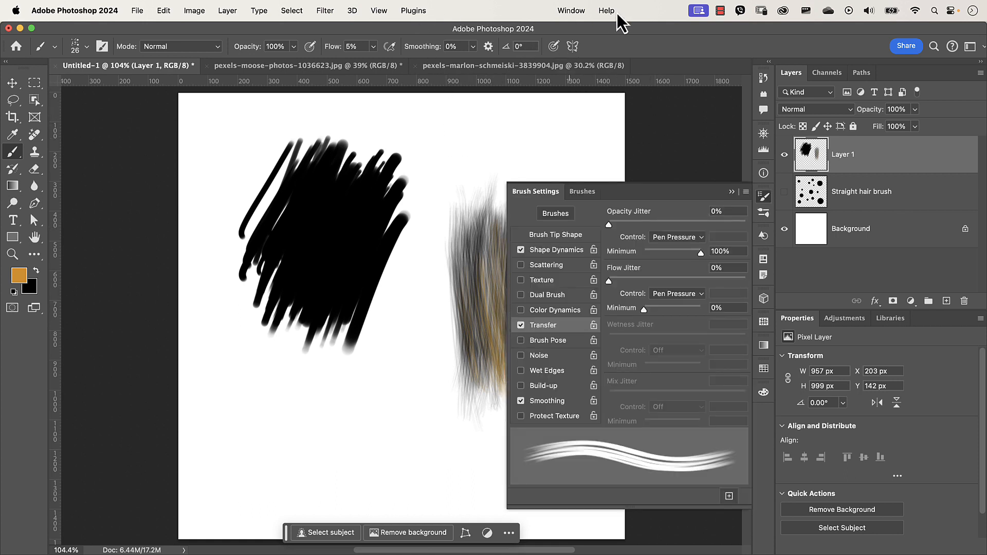
pyautogui.click(571, 11)
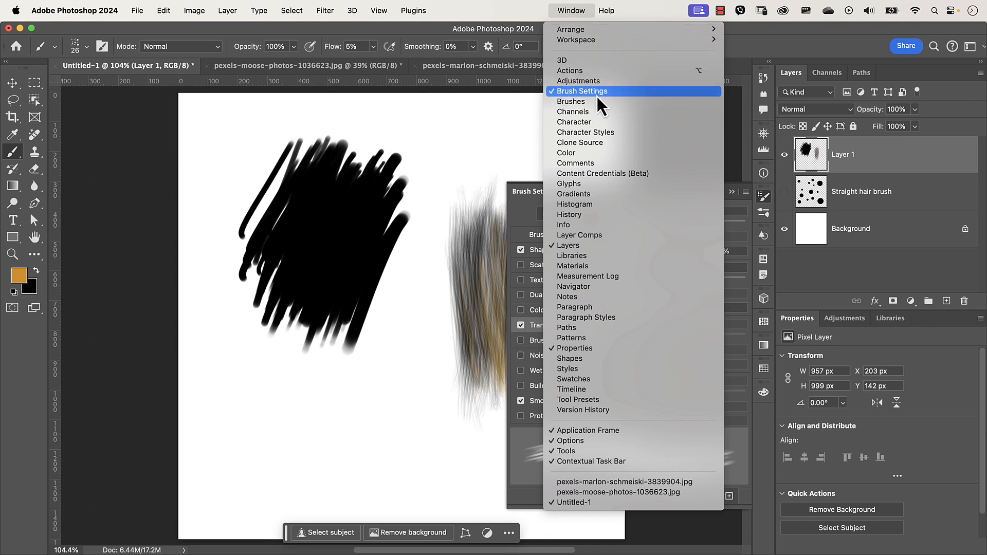
pyautogui.click(532, 221)
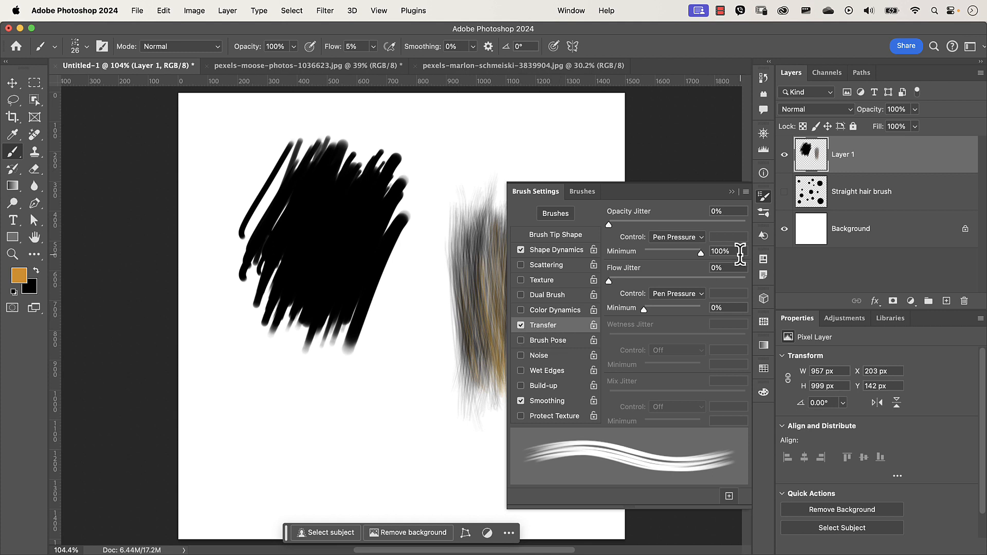
pyautogui.click(562, 310)
pyautogui.click(561, 296)
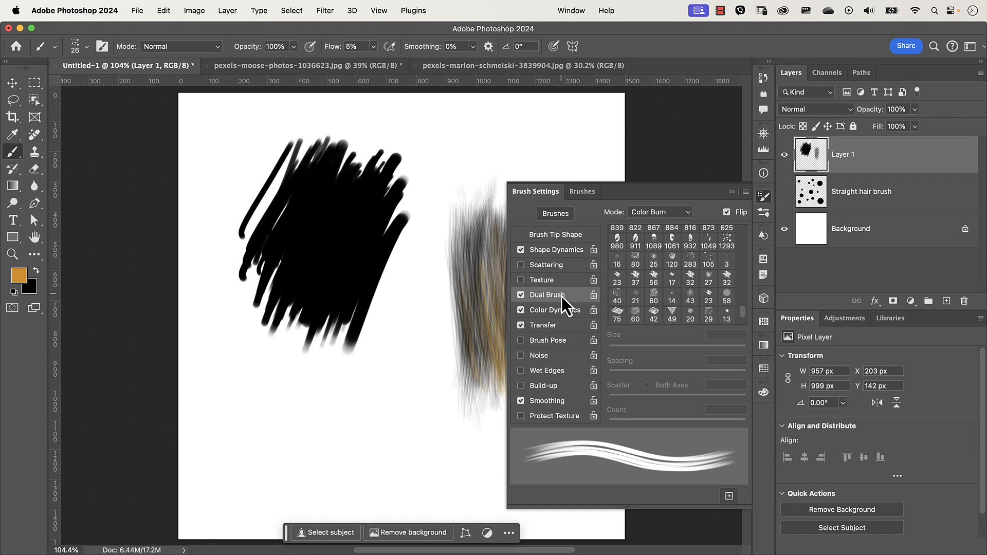
pyautogui.click(545, 329)
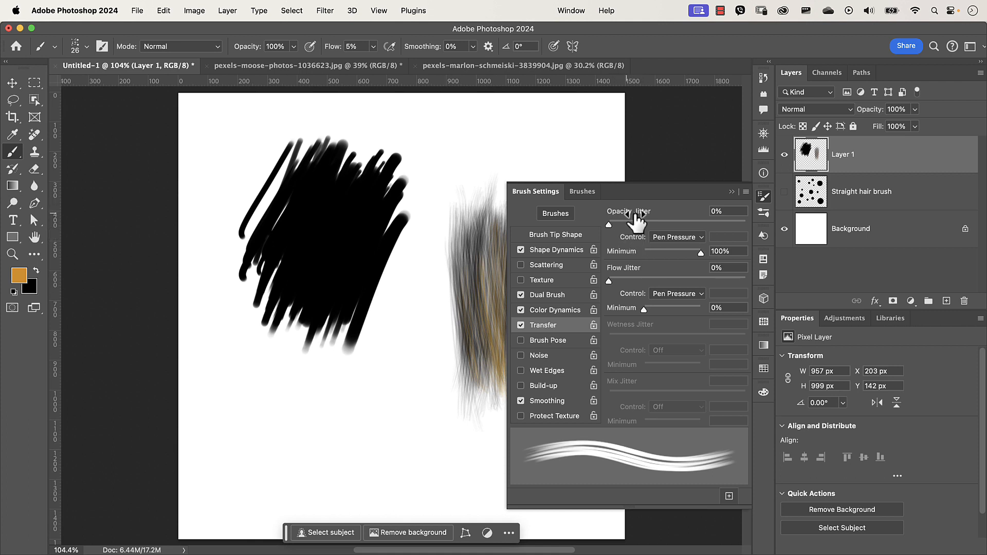
# - Set the Opacity Jitter control to Fade with 55 steps, set Flow Jitter control to Fade, and collapse the panel
pyautogui.click(659, 236)
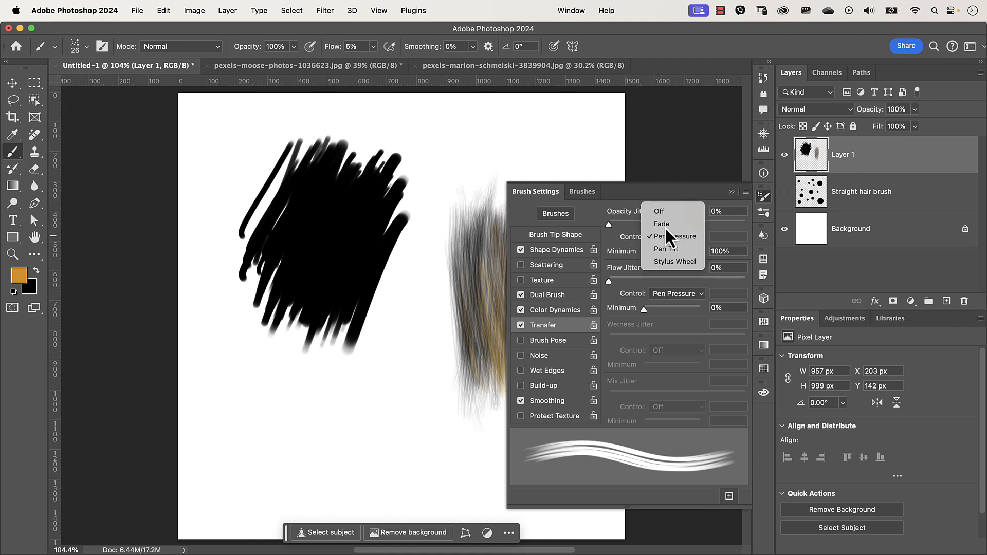
pyautogui.click(665, 229)
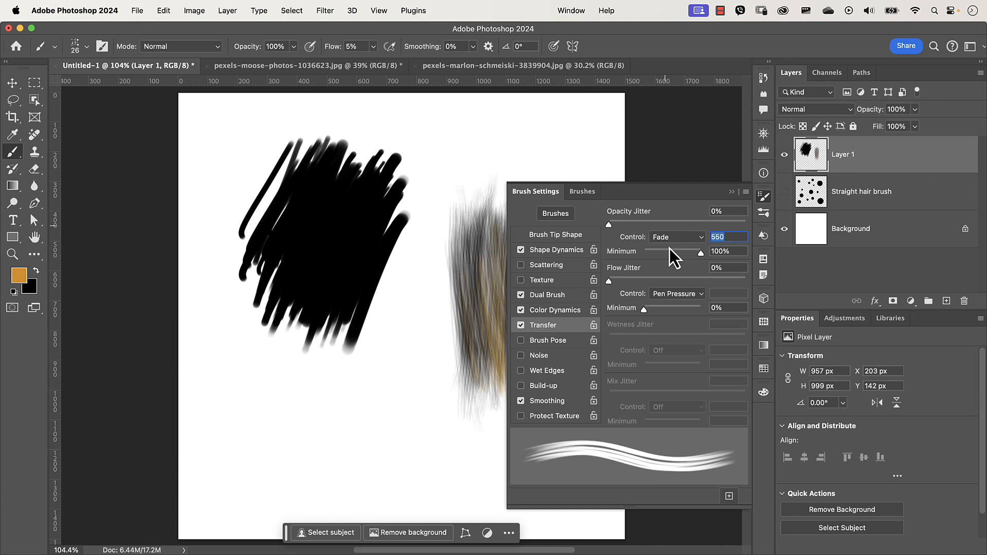
pyautogui.write('55')
pyautogui.click(663, 294)
pyautogui.click(667, 282)
pyautogui.click(732, 192)
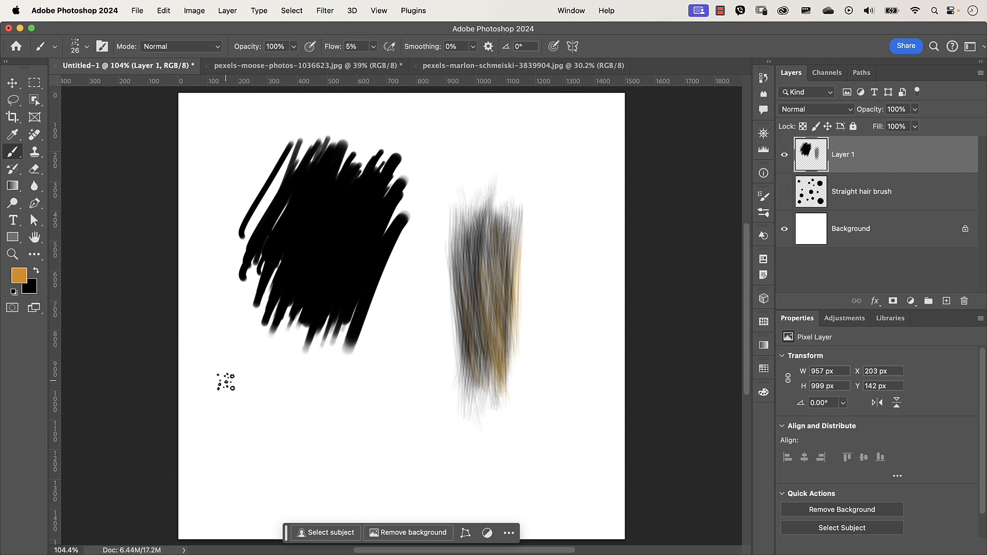
# - Reset to default black and white colours and paint a thin diagonal test hair stroke
pyautogui.press('d')
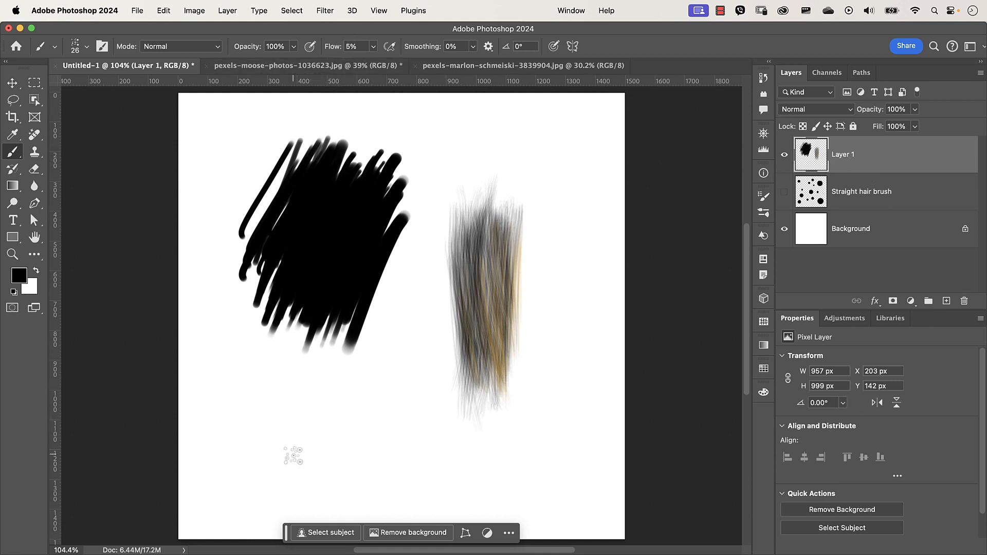
pyautogui.moveTo(292, 395); pyautogui.dragTo(256, 486)
pyautogui.moveTo(284, 423)
pyautogui.mouseDown()
pyautogui.moveTo(278, 467)
pyautogui.moveTo(282, 415)
pyautogui.mouseUp()
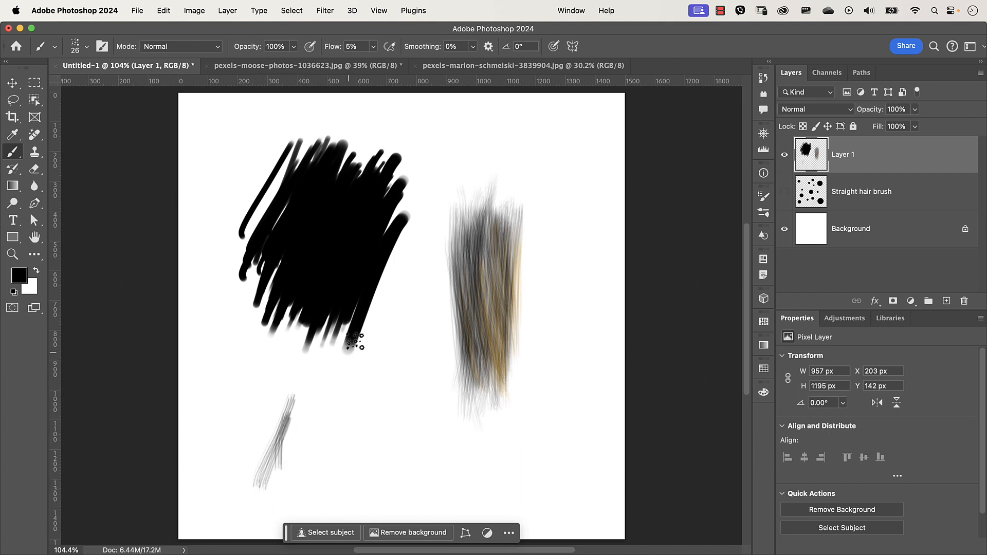
# - Enlarge the brush to about 181 px and paint three broad strokes, undoing all three
pyautogui.moveTo(386, 333); pyautogui.dragTo(433, 340)
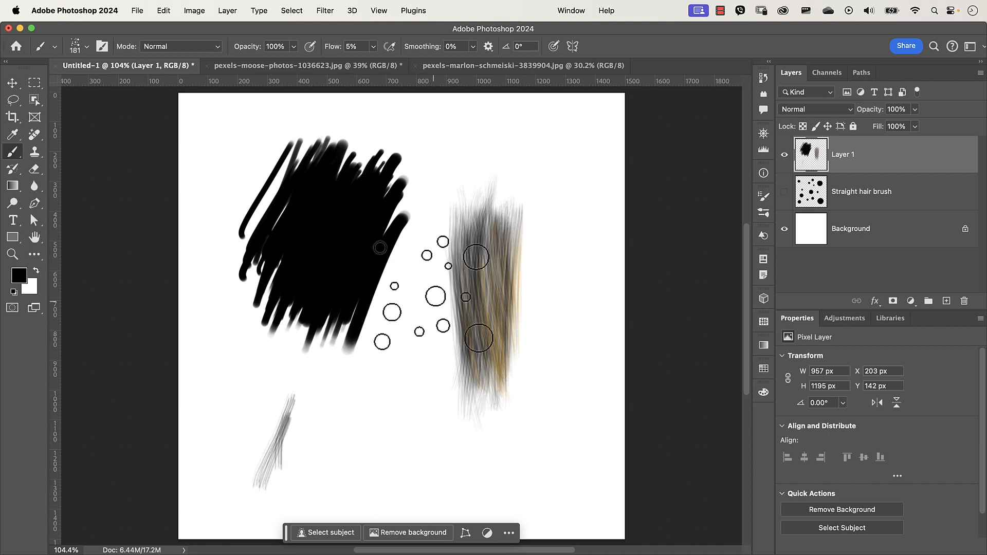
pyautogui.moveTo(420, 242); pyautogui.dragTo(383, 501)
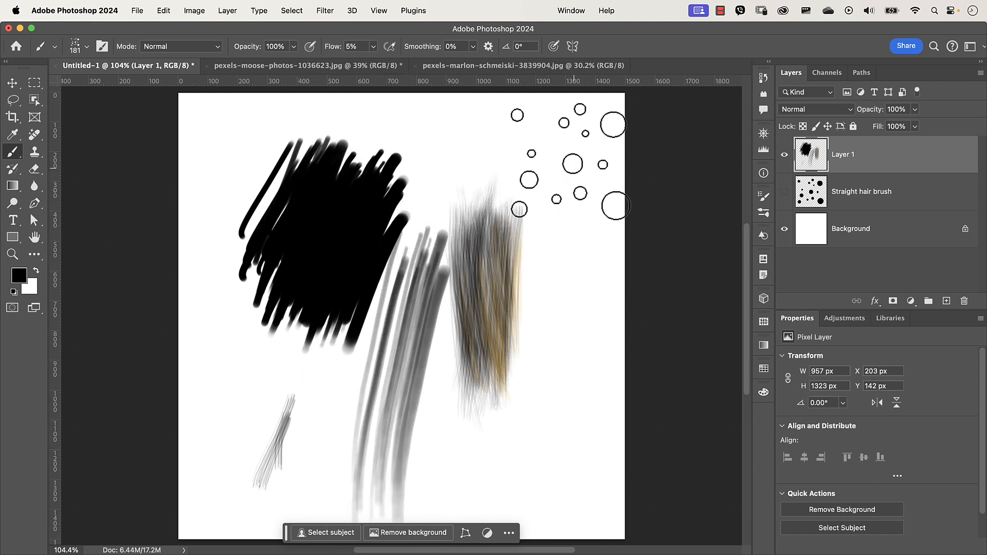
pyautogui.moveTo(572, 165); pyautogui.dragTo(577, 491)
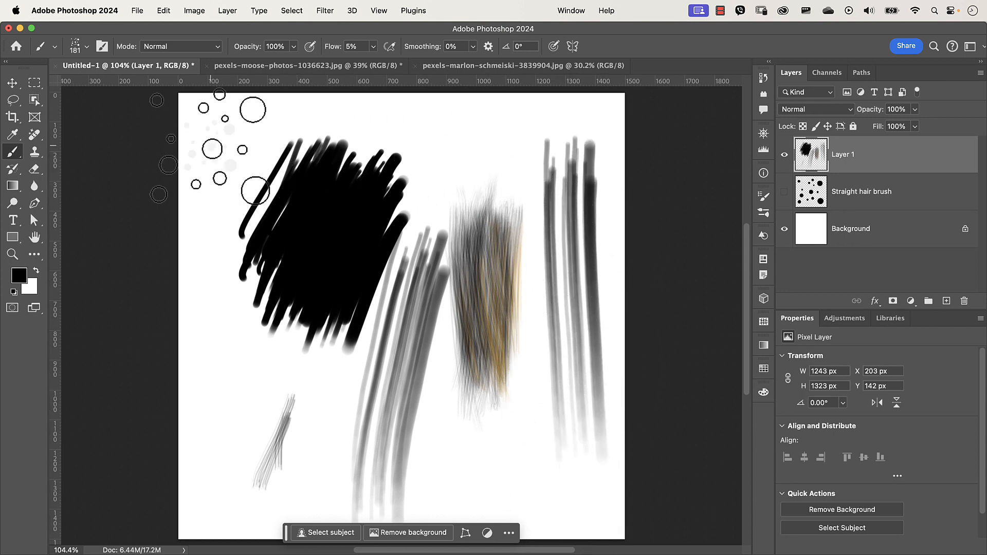
pyautogui.moveTo(208, 149); pyautogui.dragTo(238, 440)
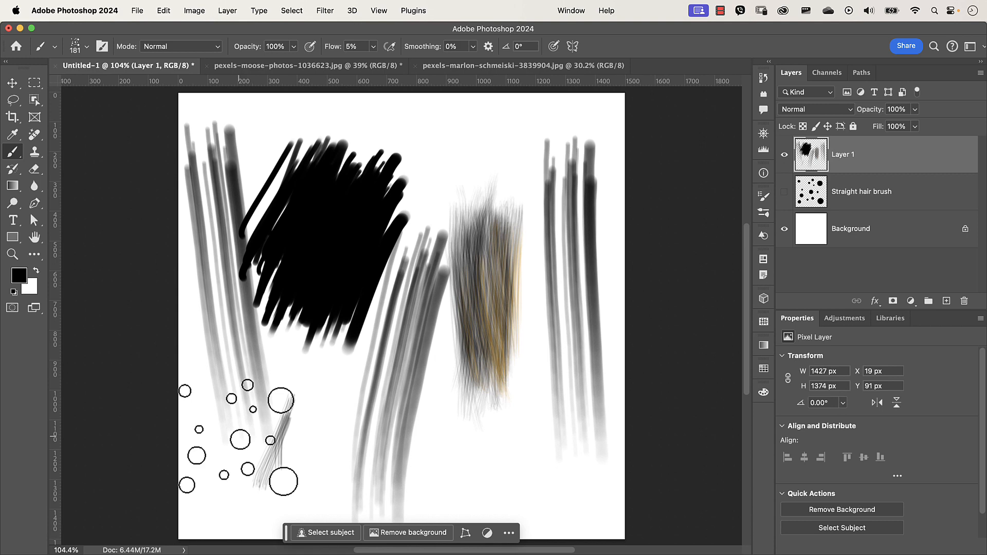
pyautogui.press('super+z')
pyautogui.press('super+z')
pyautogui.press('super+z')
pyautogui.press('super+z')
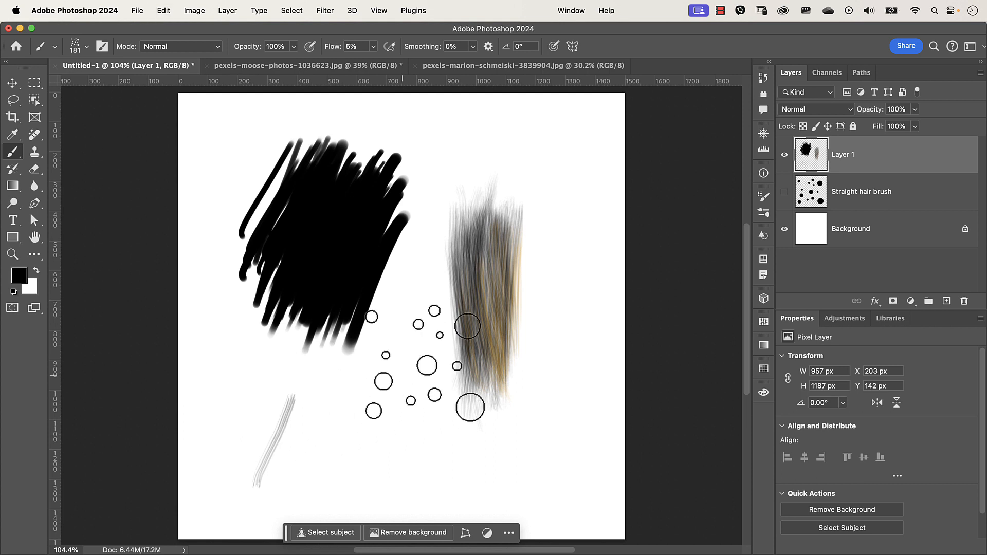
# - Lasso the black scribble and thin stroke on the left and cut them from the layer
pyautogui.click(13, 100)
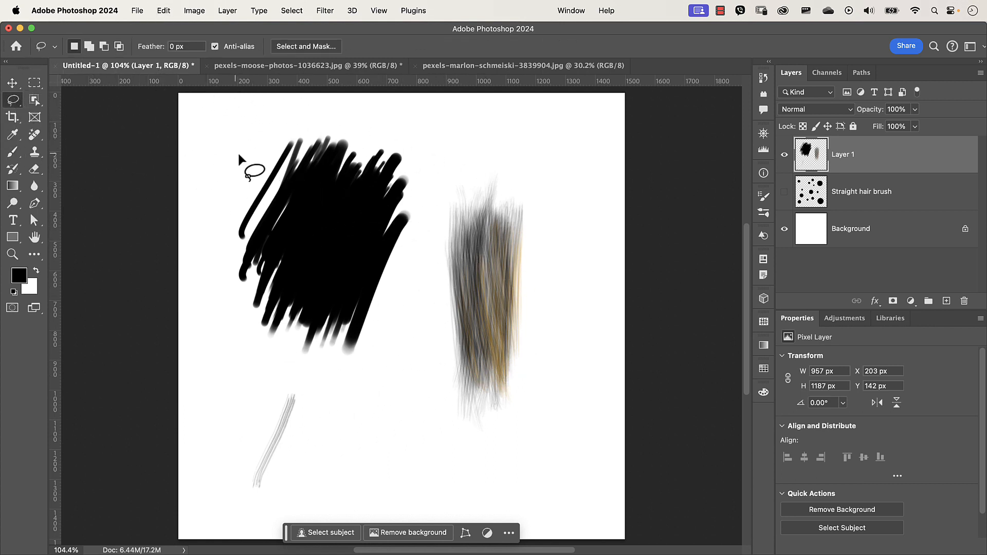
pyautogui.moveTo(274, 132)
pyautogui.mouseDown()
pyautogui.moveTo(196, 248)
pyautogui.moveTo(184, 438)
pyautogui.moveTo(198, 516)
pyautogui.moveTo(270, 505)
pyautogui.moveTo(357, 469)
pyautogui.moveTo(408, 349)
pyautogui.moveTo(425, 270)
pyautogui.moveTo(432, 203)
pyautogui.moveTo(400, 122)
pyautogui.moveTo(288, 114)
pyautogui.moveTo(270, 133)
pyautogui.mouseUp()
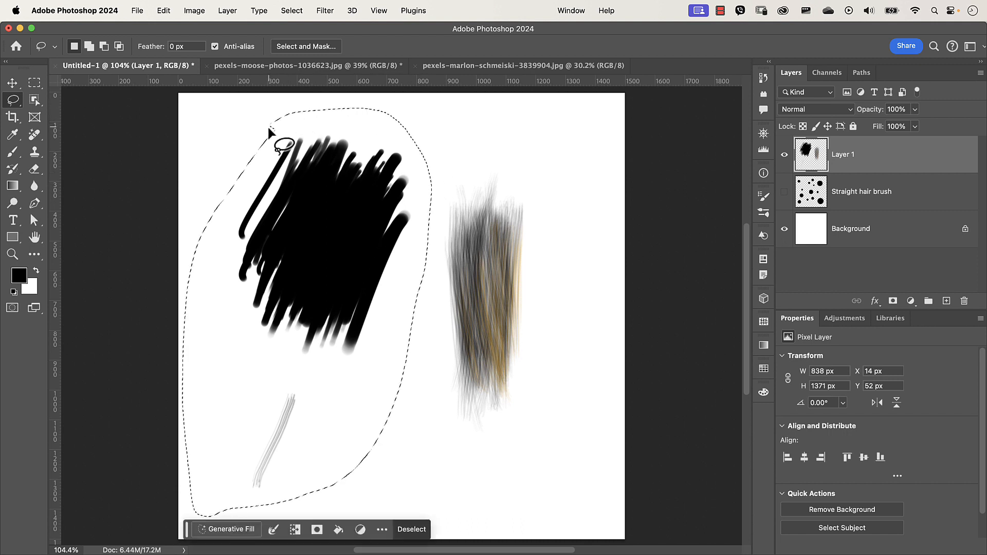
pyautogui.press('super+x')
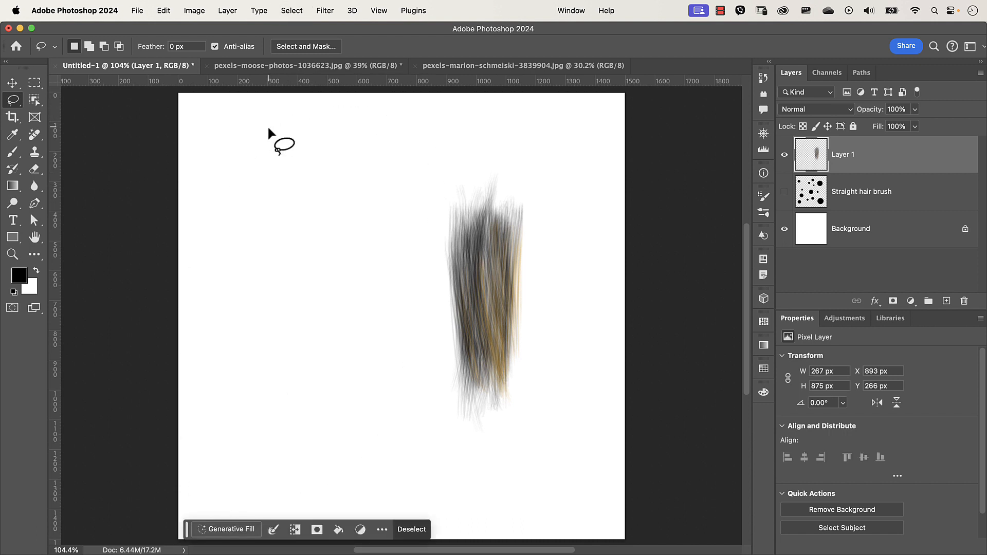
# - Return to the brush, shrink it to about 20 px, and paint slanted black hair strokes on the left
pyautogui.press('b')
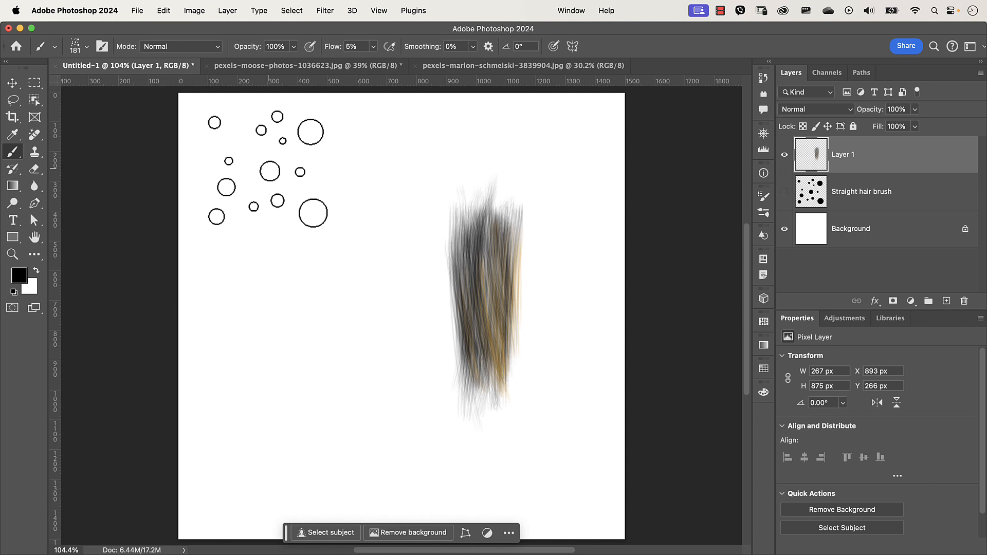
pyautogui.moveTo(309, 217); pyautogui.dragTo(258, 238)
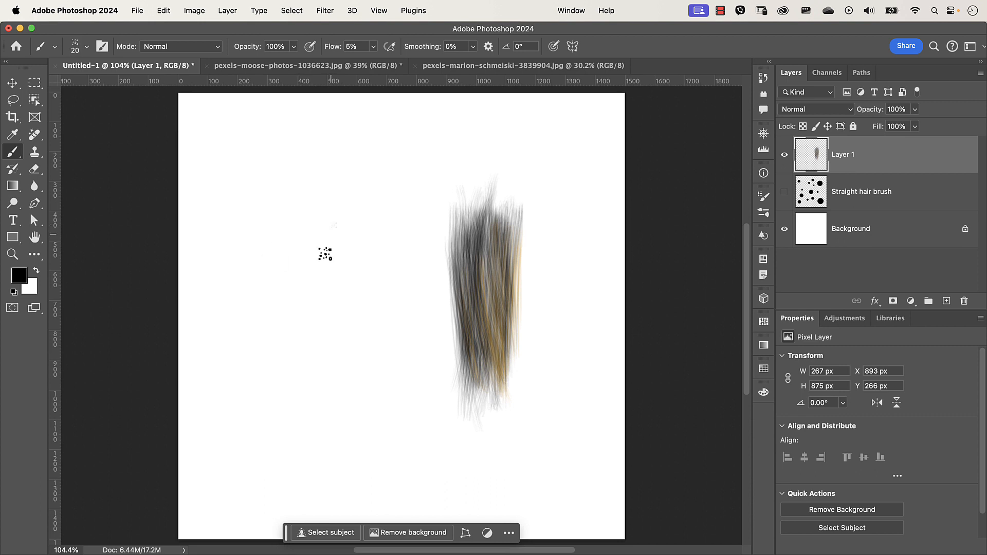
pyautogui.moveTo(334, 224); pyautogui.dragTo(298, 355)
pyautogui.moveTo(330, 248); pyautogui.dragTo(289, 404)
pyautogui.moveTo(318, 265); pyautogui.dragTo(290, 404)
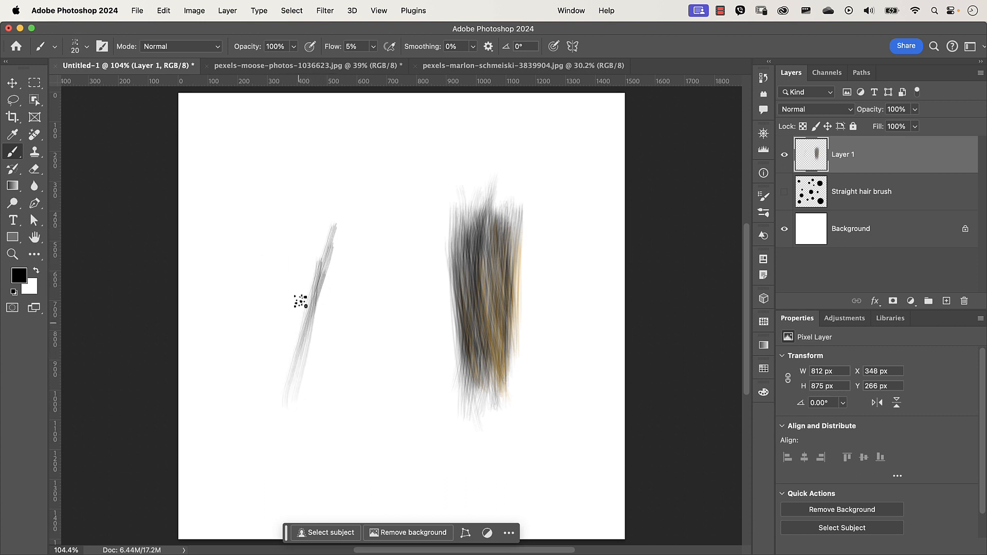
pyautogui.moveTo(324, 257)
pyautogui.mouseDown()
pyautogui.moveTo(293, 398)
pyautogui.moveTo(293, 376)
pyautogui.moveTo(347, 286)
pyautogui.moveTo(271, 388)
pyautogui.mouseUp()
pyautogui.moveTo(334, 250)
pyautogui.mouseDown()
pyautogui.moveTo(315, 330)
pyautogui.moveTo(304, 330)
pyautogui.mouseUp()
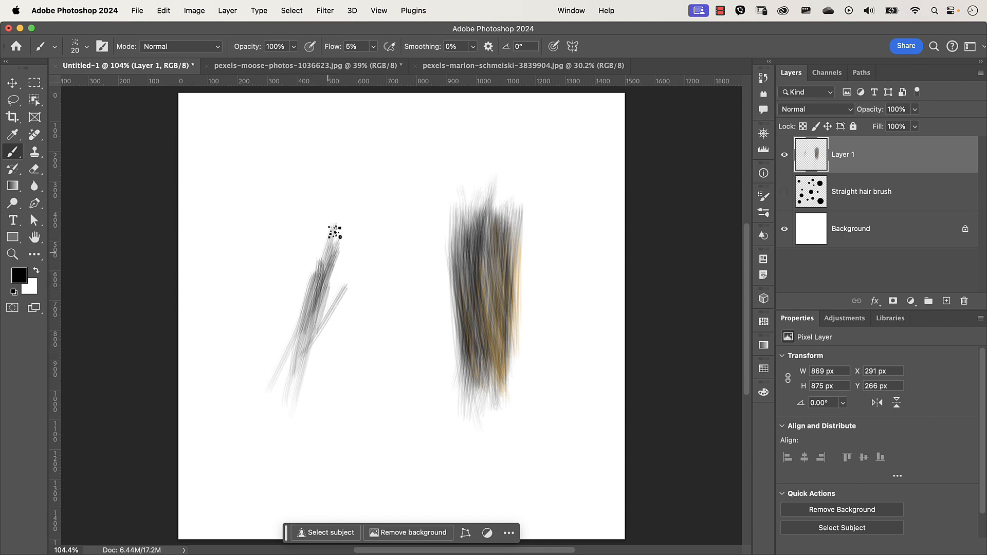
pyautogui.moveTo(336, 231); pyautogui.dragTo(311, 350)
pyautogui.moveTo(329, 267); pyautogui.dragTo(291, 386)
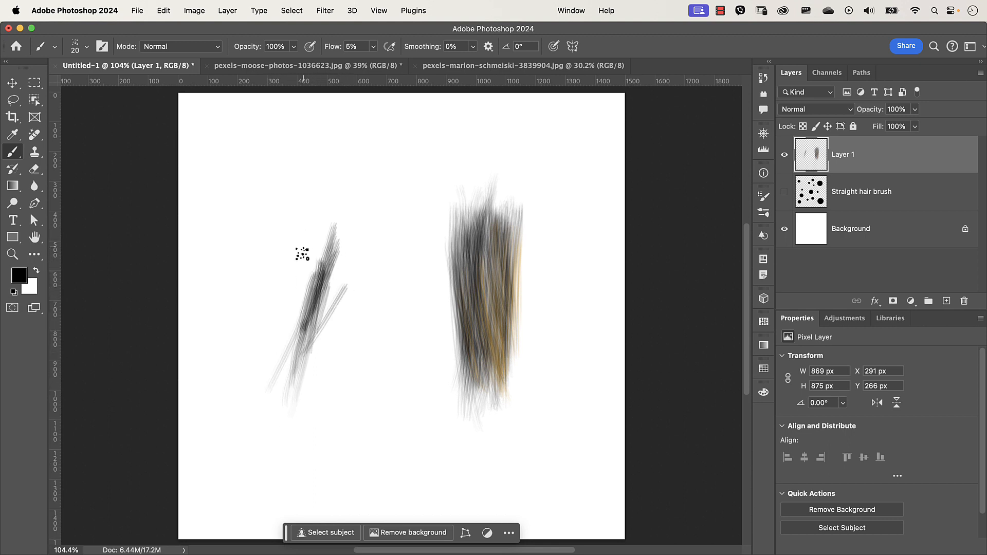
pyautogui.moveTo(303, 269); pyautogui.dragTo(310, 268)
pyautogui.moveTo(333, 235); pyautogui.dragTo(313, 293)
# - Paint more overlapping hair strokes beside them, varying the brush size between about 40 and 12 px
pyautogui.moveTo(331, 255); pyautogui.dragTo(308, 312)
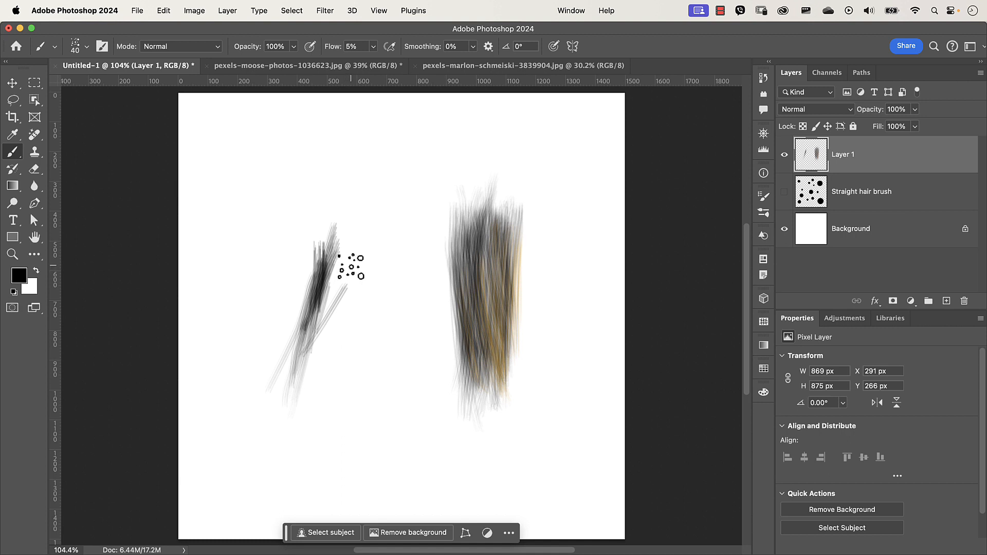
pyautogui.moveTo(353, 266)
pyautogui.mouseDown()
pyautogui.moveTo(335, 313)
pyautogui.moveTo(358, 283)
pyautogui.moveTo(354, 266)
pyautogui.moveTo(332, 390)
pyautogui.moveTo(354, 278)
pyautogui.moveTo(325, 371)
pyautogui.moveTo(340, 259)
pyautogui.moveTo(324, 359)
pyautogui.mouseUp()
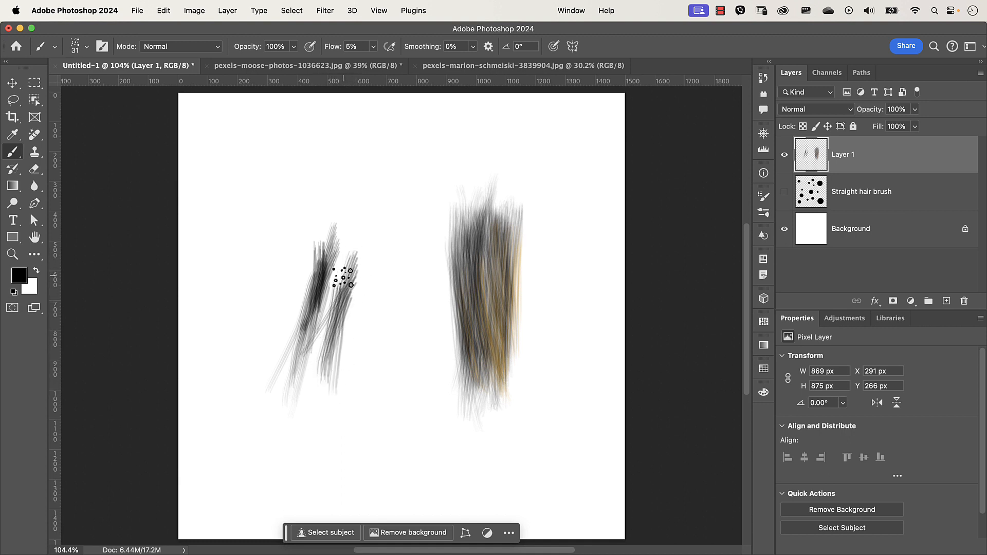
pyautogui.moveTo(350, 274); pyautogui.dragTo(313, 366)
pyautogui.moveTo(328, 260); pyautogui.dragTo(315, 362)
pyautogui.moveTo(354, 278)
pyautogui.mouseDown()
pyautogui.moveTo(334, 388)
pyautogui.moveTo(304, 422)
pyautogui.moveTo(319, 378)
pyautogui.moveTo(322, 389)
pyautogui.mouseUp()
pyautogui.moveTo(346, 305); pyautogui.dragTo(334, 355)
pyautogui.moveTo(330, 270); pyautogui.dragTo(322, 350)
pyautogui.moveTo(336, 278); pyautogui.dragTo(329, 362)
pyautogui.moveTo(364, 324); pyautogui.dragTo(366, 320)
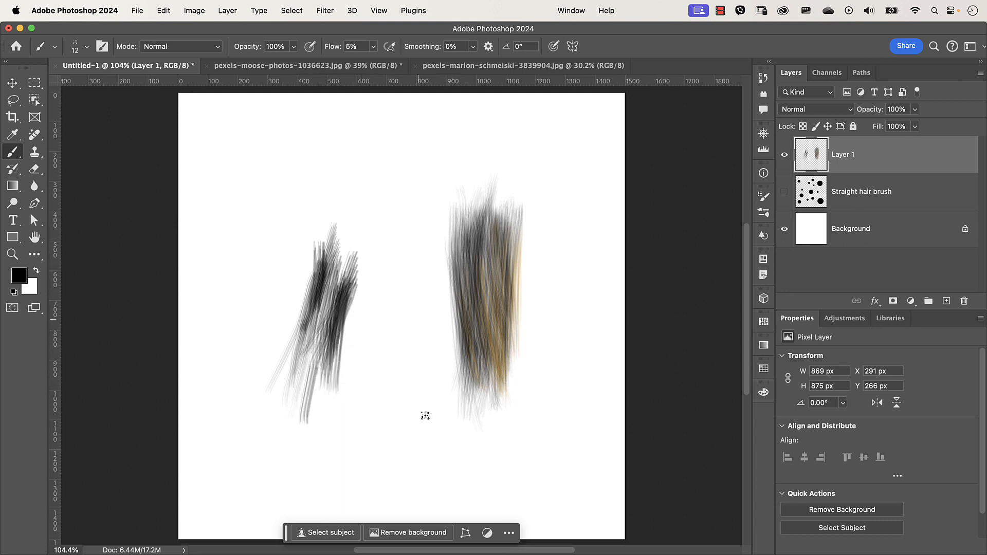
pyautogui.moveTo(362, 285)
pyautogui.mouseDown()
pyautogui.moveTo(346, 352)
pyautogui.moveTo(373, 275)
pyautogui.moveTo(346, 359)
pyautogui.mouseUp()
pyautogui.moveTo(359, 304); pyautogui.dragTo(343, 384)
pyautogui.moveTo(360, 282); pyautogui.dragTo(346, 366)
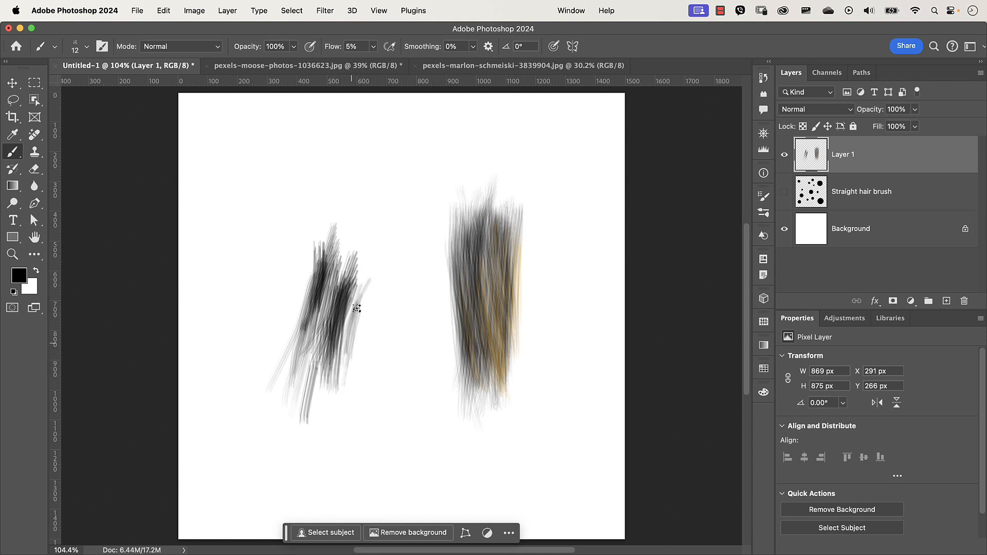
pyautogui.moveTo(360, 291); pyautogui.dragTo(341, 395)
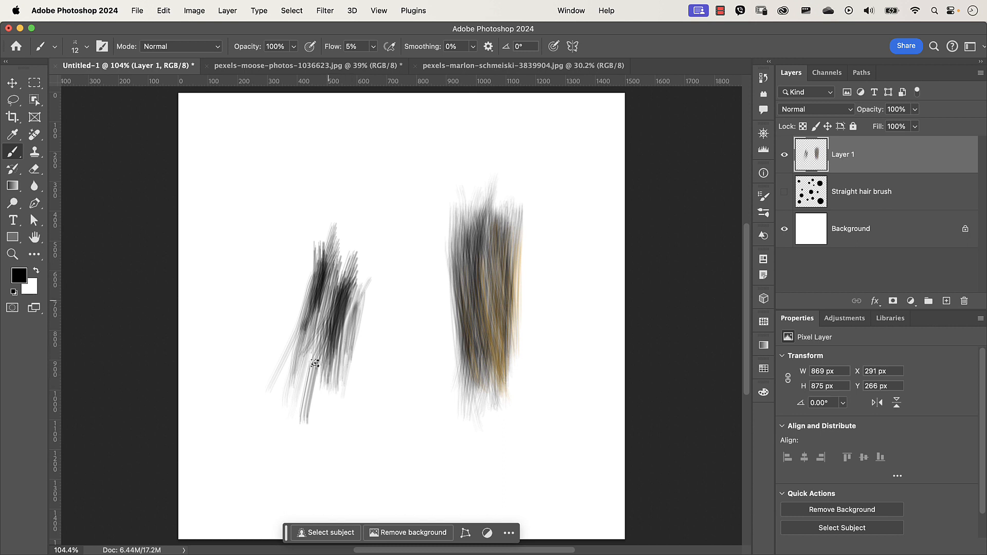
pyautogui.moveTo(330, 287); pyautogui.dragTo(309, 397)
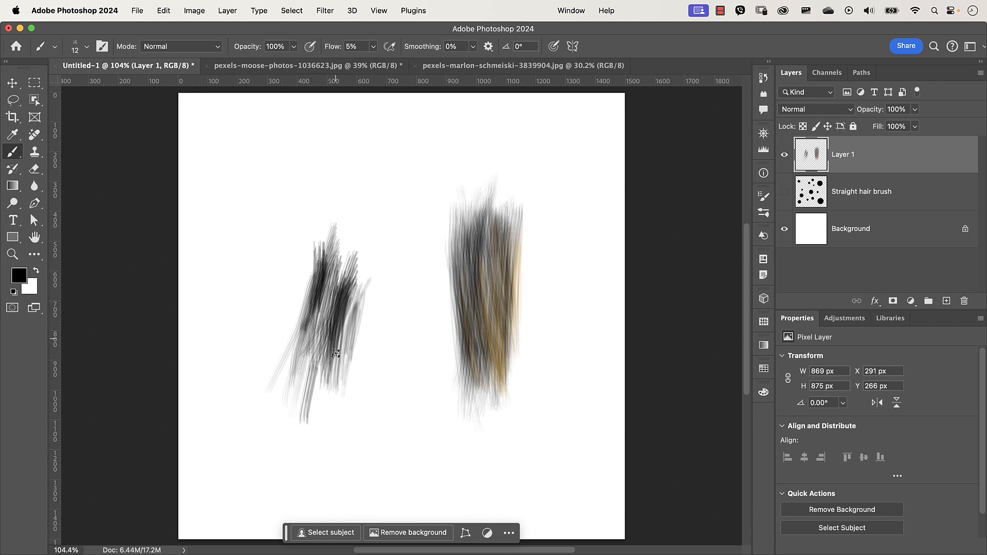
pyautogui.moveTo(329, 271); pyautogui.dragTo(309, 352)
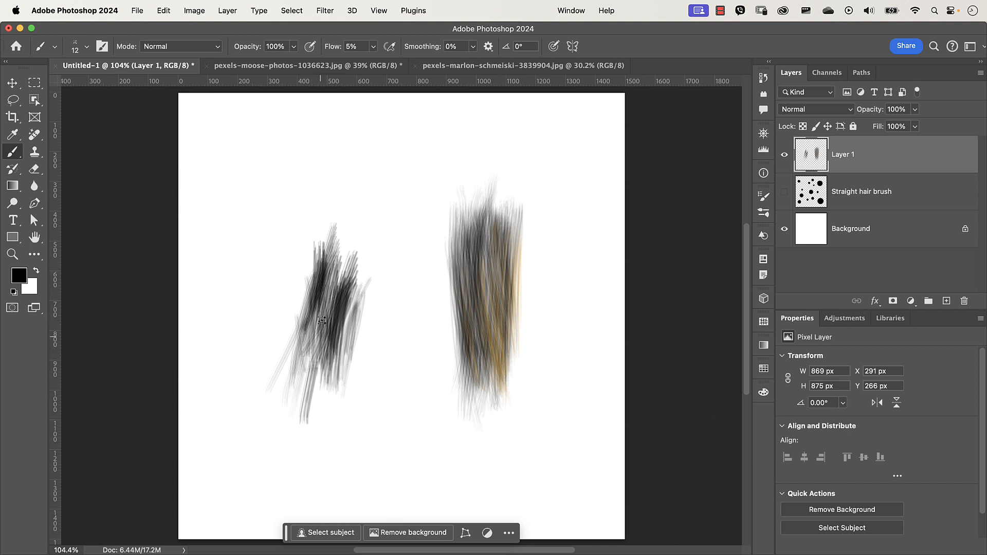
# - Paint a couple more hair strokes on the left and right swatches
pyautogui.moveTo(330, 340); pyautogui.dragTo(320, 272)
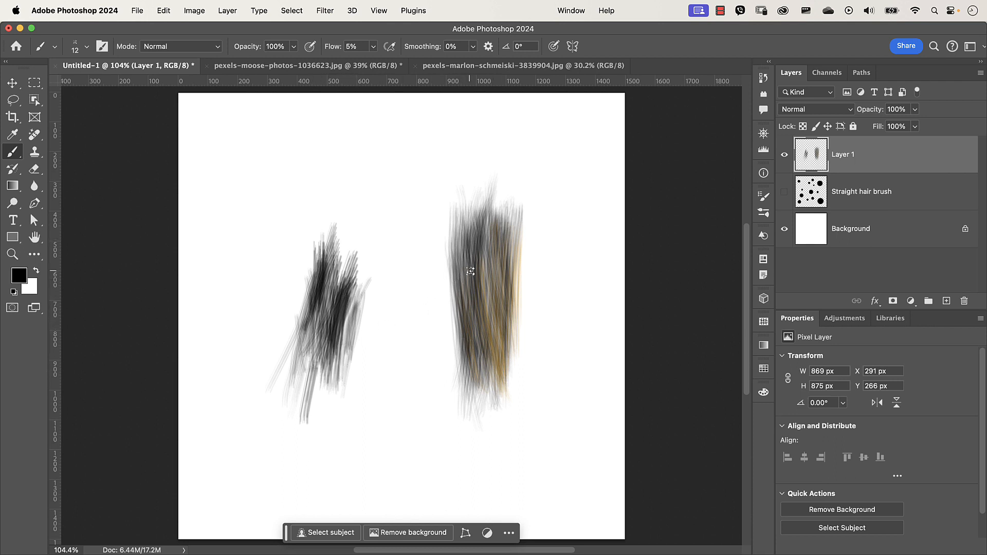
pyautogui.moveTo(470, 271); pyautogui.dragTo(482, 275)
# - Open the brush settings and set both the Transfer opacity and flow jitter controls to Pen Pressure
pyautogui.press('F5')
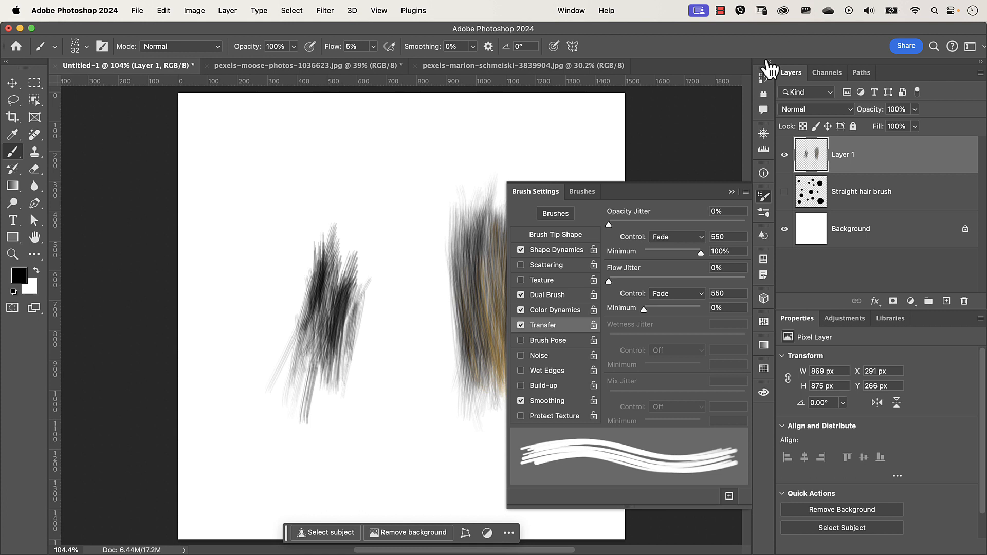
pyautogui.click(678, 239)
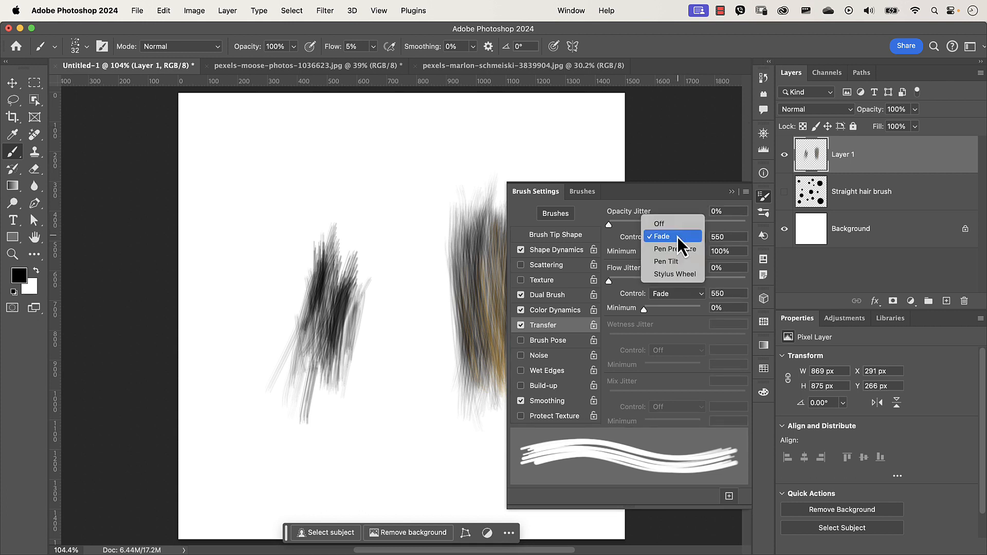
pyautogui.click(669, 251)
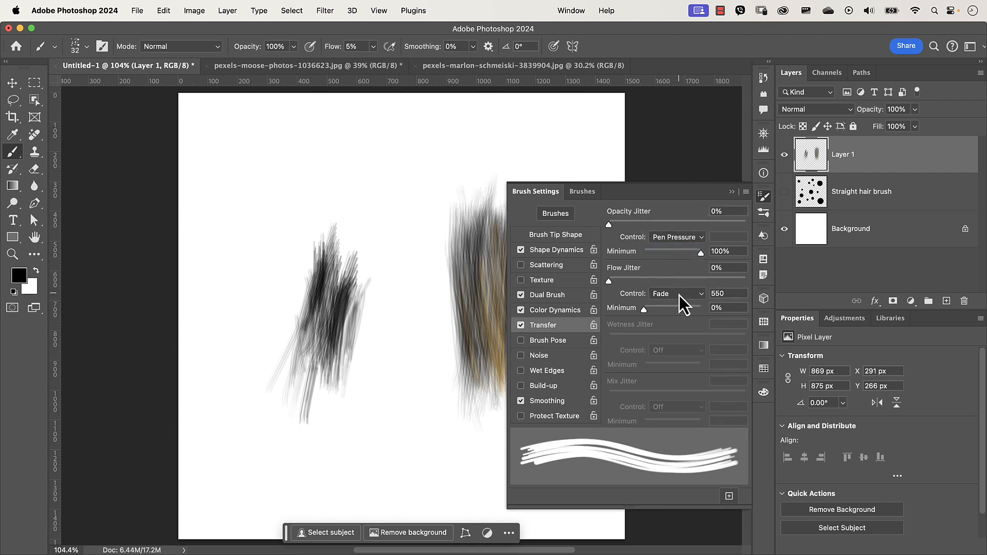
pyautogui.click(680, 295)
pyautogui.click(683, 309)
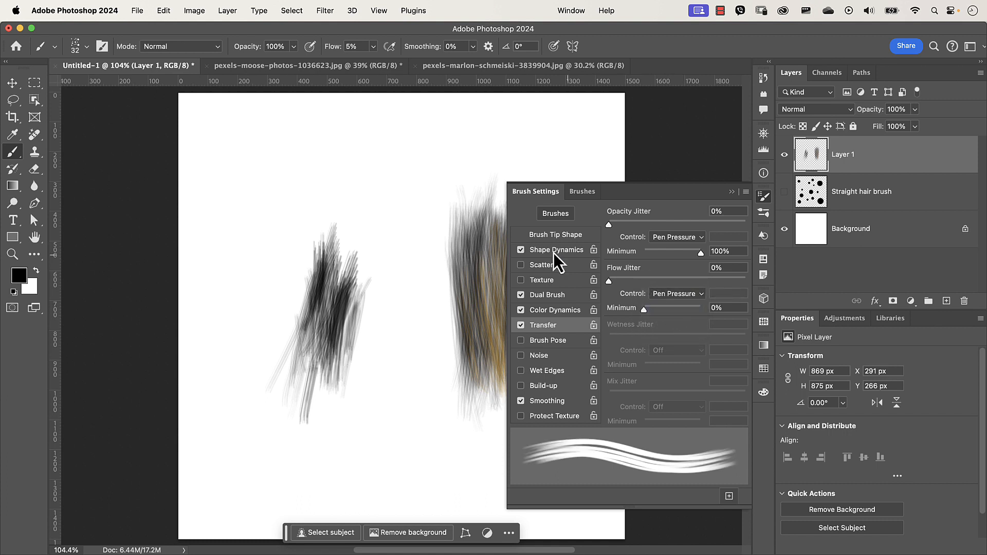
# - Save the current settings as a new brush preset named Sampled Brush - HTP Straight Brush v2
pyautogui.click(520, 294)
pyautogui.click(729, 497)
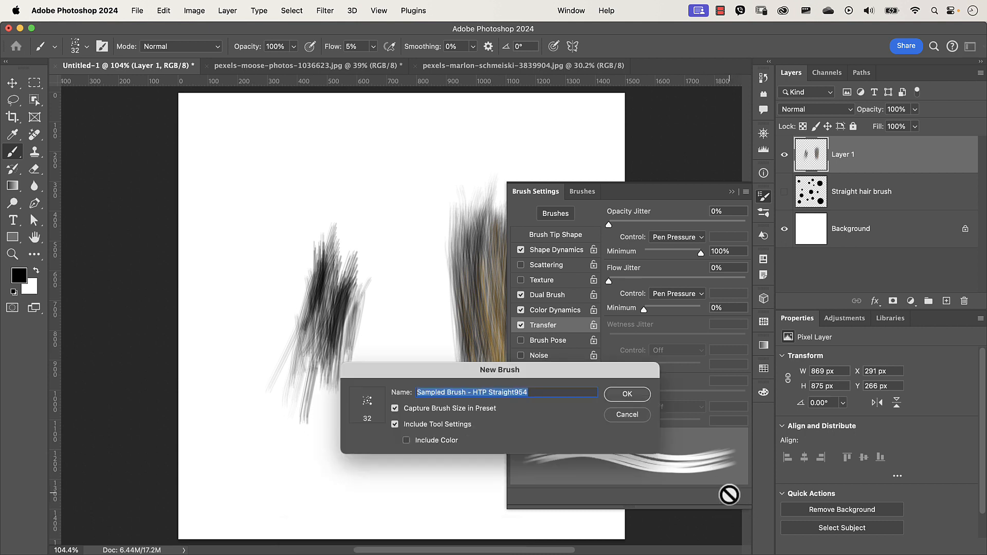
pyautogui.click(535, 397)
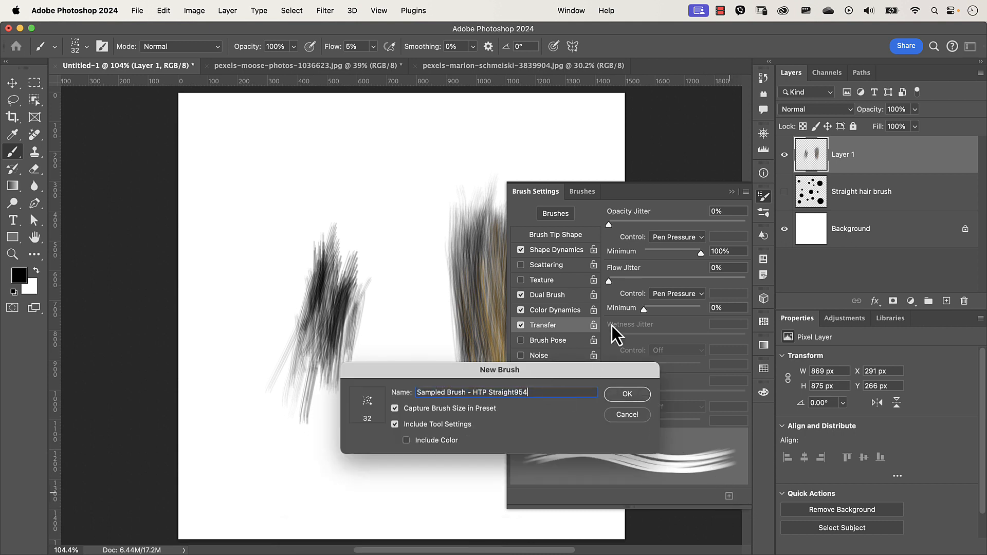
pyautogui.press('BackSpace')
pyautogui.press('BackSpace')
pyautogui.press('BackSpace')
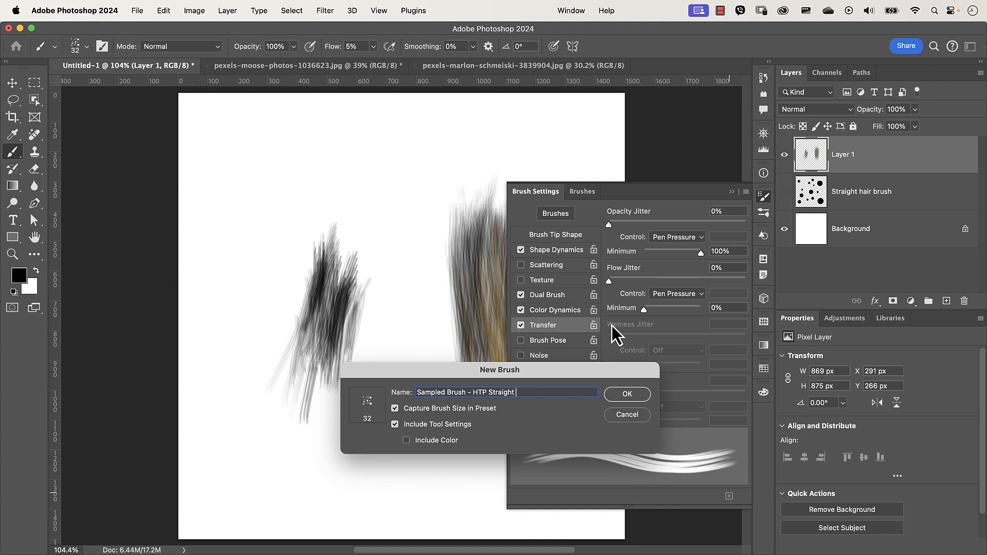
pyautogui.write('Brush v2')
pyautogui.press('Return')
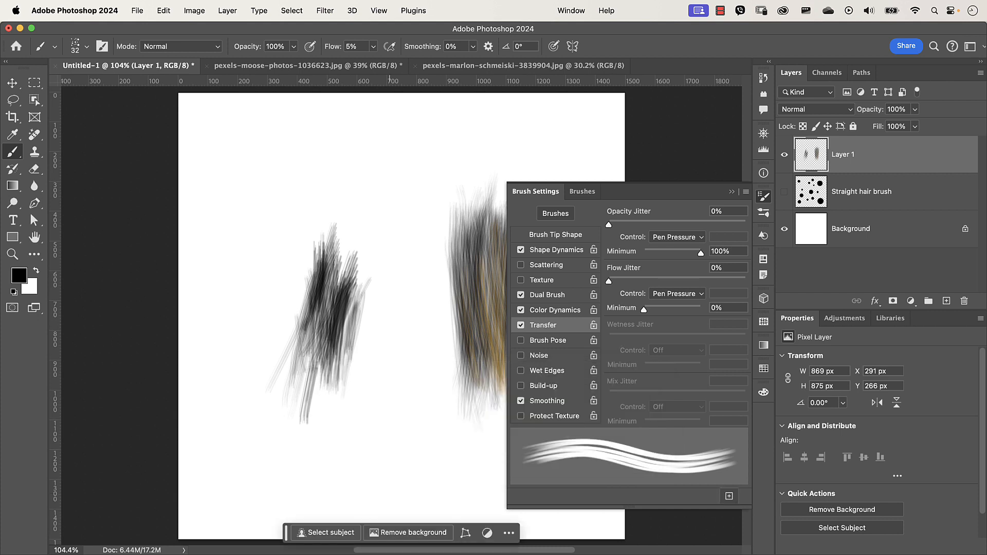
# - Switch to the pink-background portrait, close the brush settings, and add a new layer
pyautogui.click(294, 67)
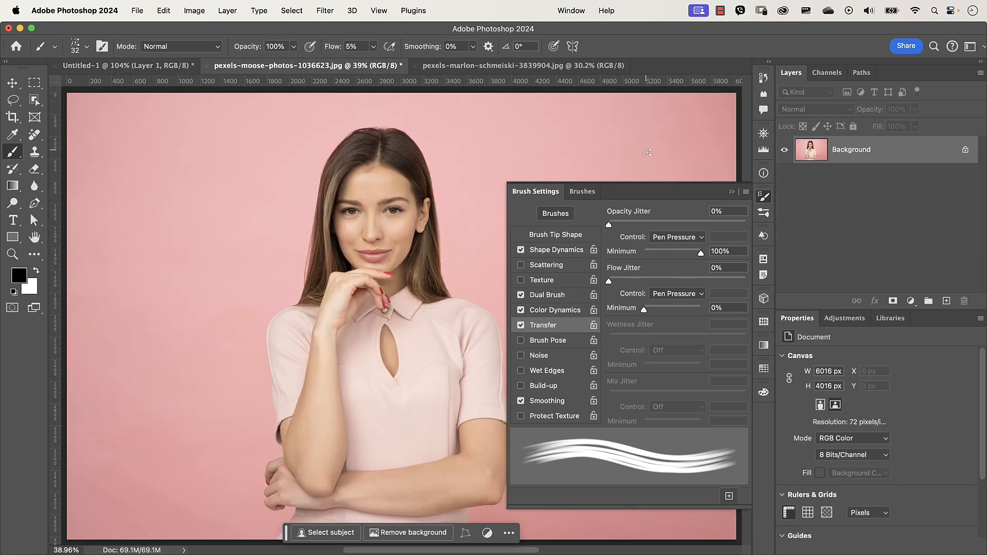
pyautogui.click(731, 193)
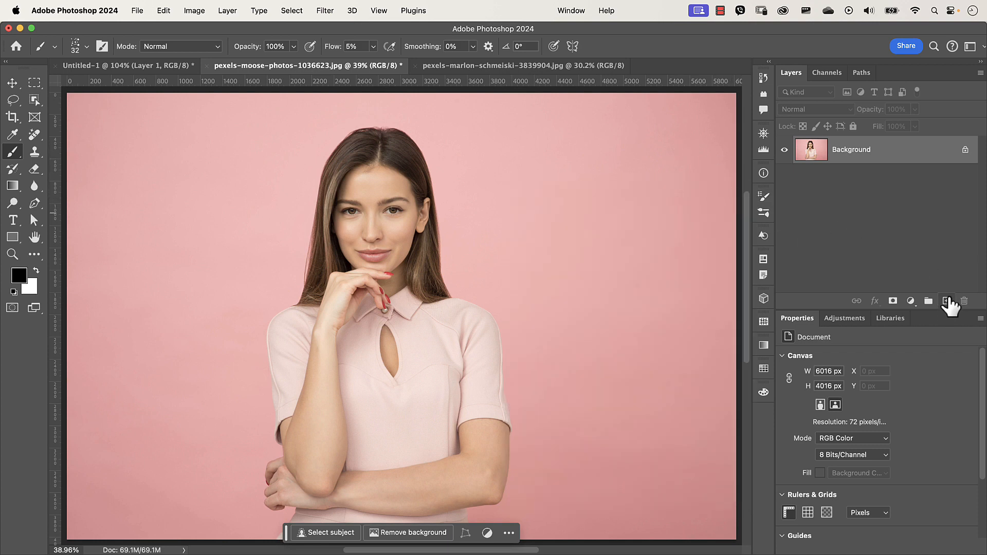
pyautogui.click(947, 301)
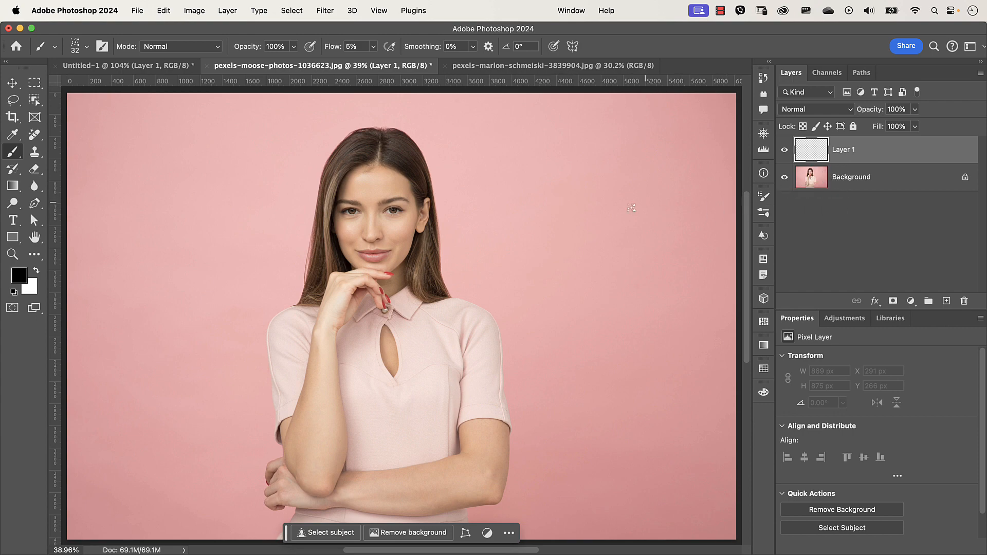
# - Zoom into the top of the hair, paint a test strand beside its edge, and undo it
pyautogui.scroll(3, 405, 209)
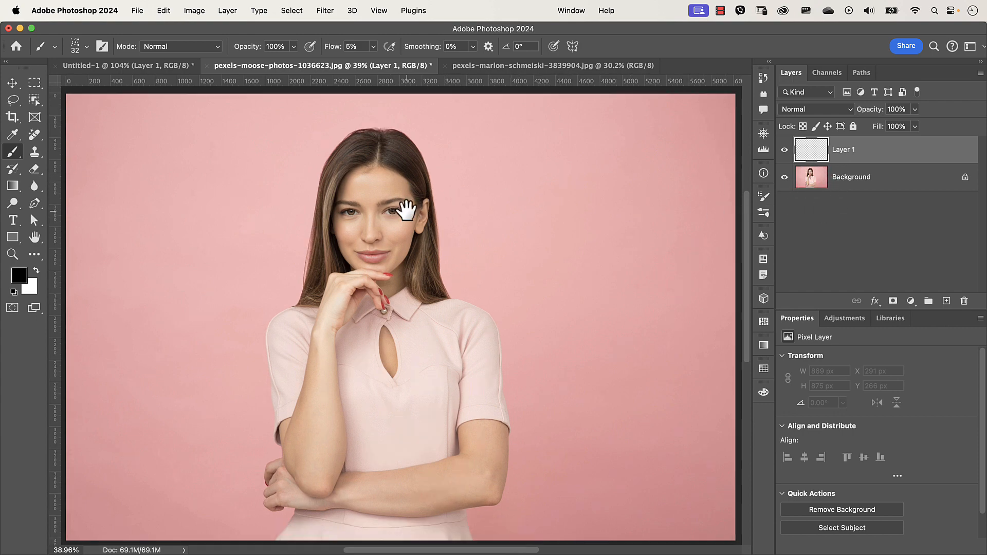
pyautogui.scroll(10, 412, 205)
pyautogui.moveTo(509, 141); pyautogui.dragTo(509, 365)
pyautogui.moveTo(494, 98); pyautogui.dragTo(463, 383)
pyautogui.scroll(2, 440, 236)
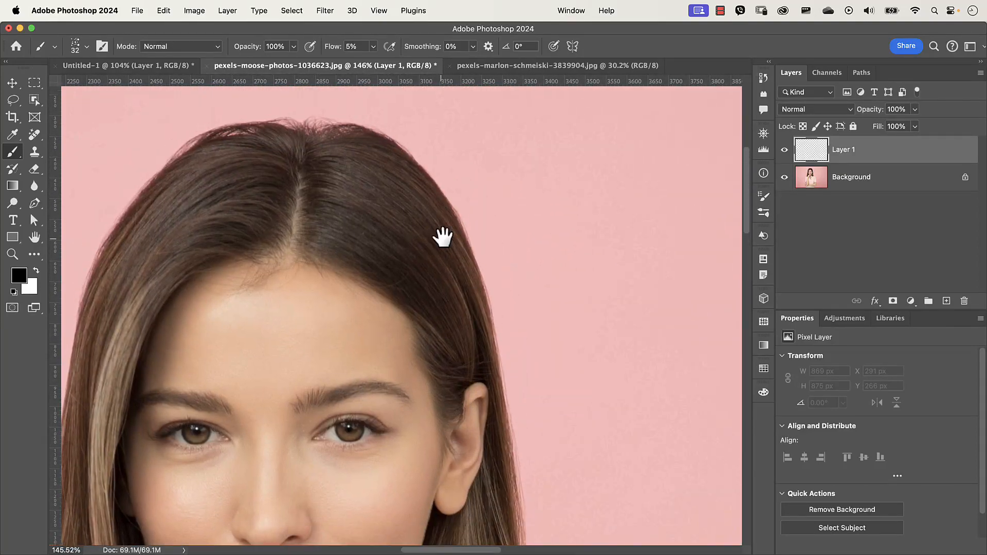
pyautogui.scroll(1, 445, 237)
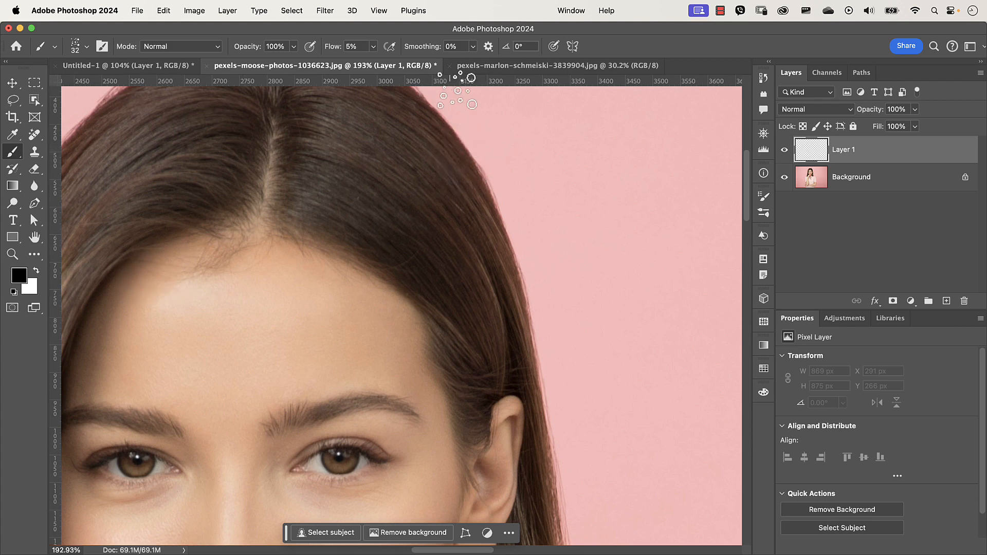
pyautogui.moveTo(488, 156)
pyautogui.mouseDown()
pyautogui.moveTo(523, 204)
pyautogui.moveTo(502, 157)
pyautogui.moveTo(529, 207)
pyautogui.moveTo(494, 133)
pyautogui.moveTo(540, 251)
pyautogui.moveTo(509, 177)
pyautogui.moveTo(542, 288)
pyautogui.mouseUp()
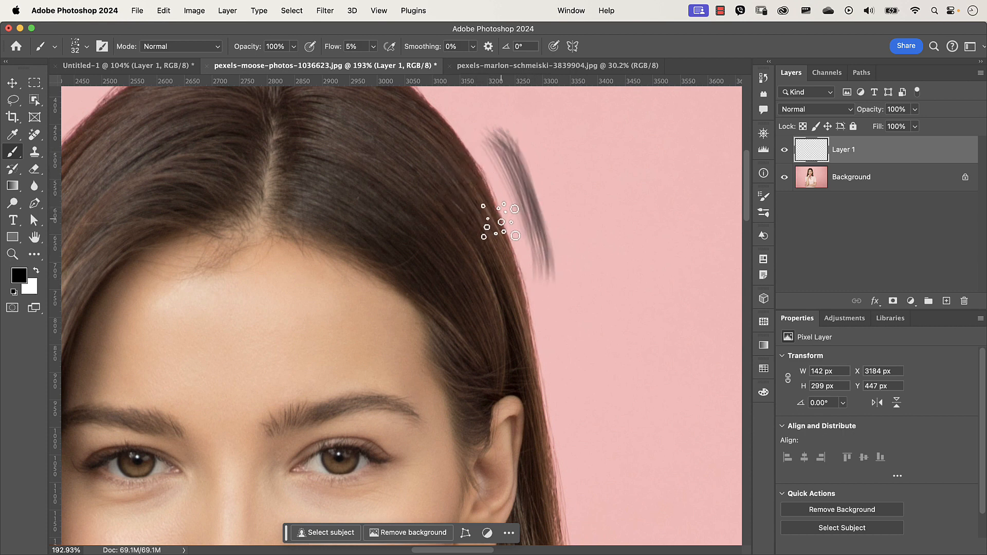
pyautogui.press('super+z')
pyautogui.press('super+z')
pyautogui.press('super+z')
pyautogui.press('super+z')
pyautogui.press('super+z')
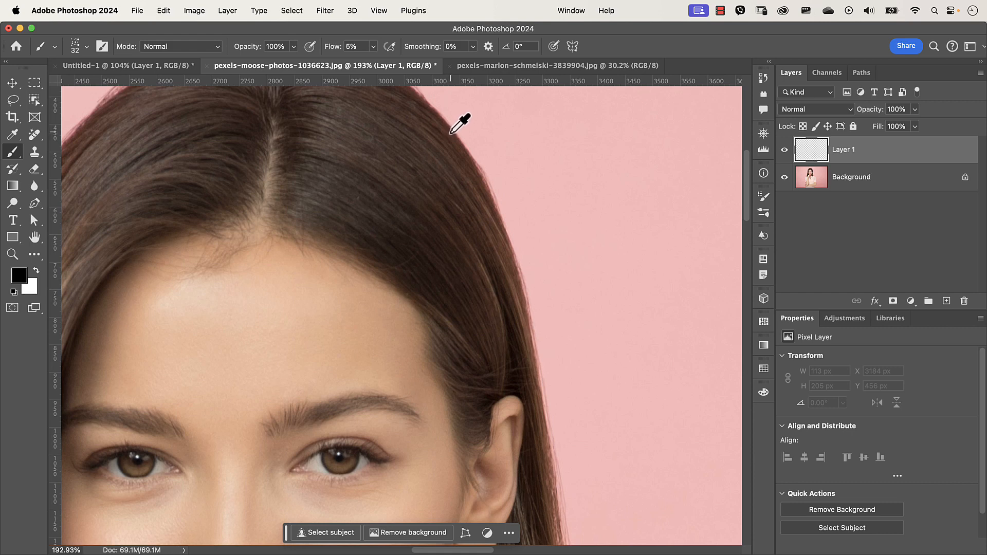
# - Sample the hair's brown colour and paint a flyaway strand along the right edge of the hair
pyautogui.keyDown('alt'); pyautogui.click(451, 132); pyautogui.keyUp('alt')
pyautogui.moveTo(475, 160)
pyautogui.mouseDown()
pyautogui.moveTo(493, 217)
pyautogui.moveTo(511, 227)
pyautogui.moveTo(540, 352)
pyautogui.moveTo(529, 379)
pyautogui.moveTo(535, 330)
pyautogui.moveTo(553, 507)
pyautogui.moveTo(521, 322)
pyautogui.moveTo(543, 410)
pyautogui.mouseUp()
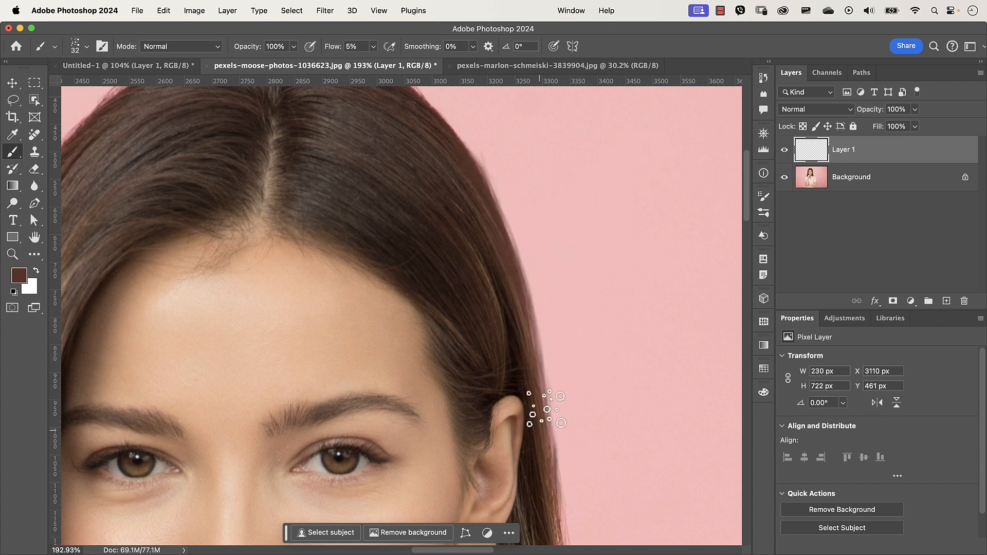
# - Set the strand layer's blend mode to Multiply and its opacity to 88%
pyautogui.click(808, 109)
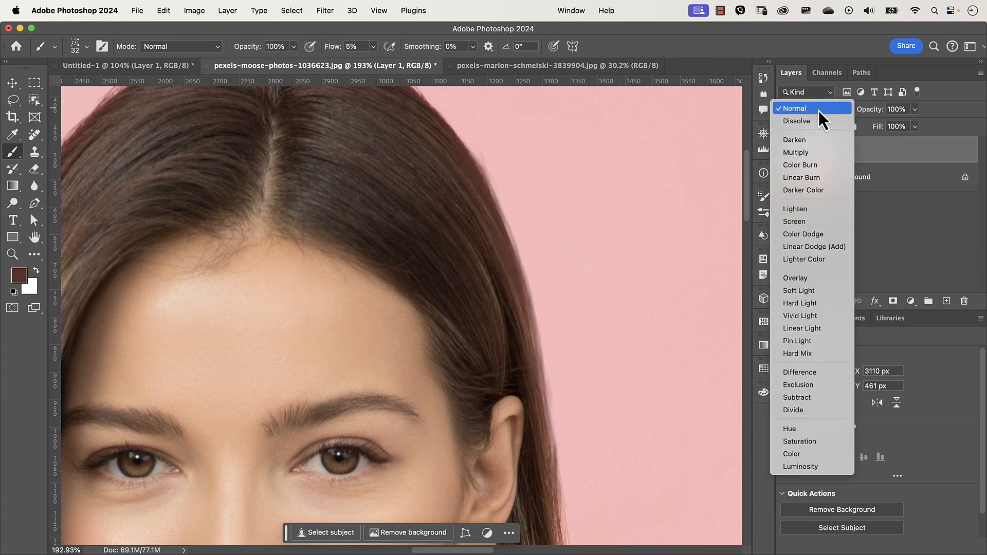
pyautogui.click(813, 152)
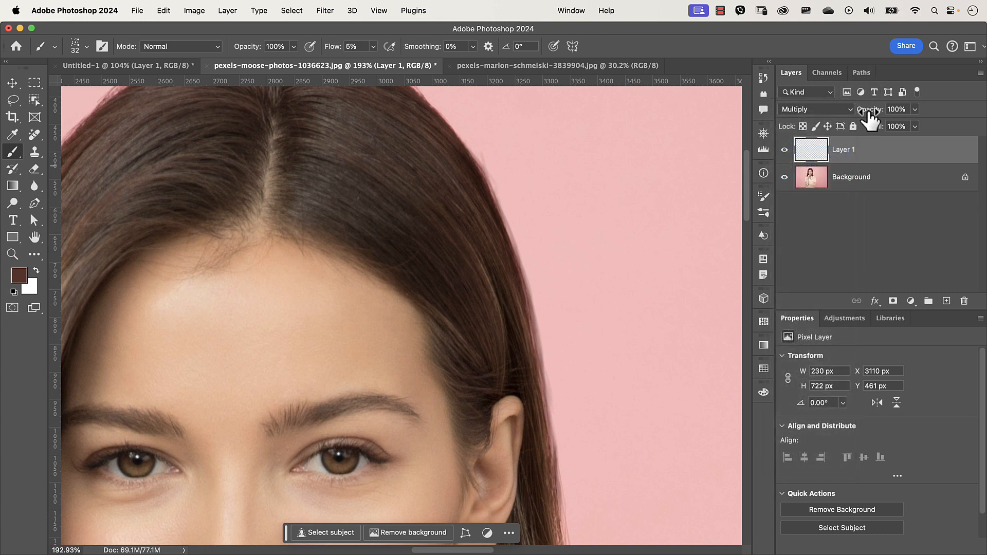
pyautogui.moveTo(874, 115); pyautogui.dragTo(866, 110)
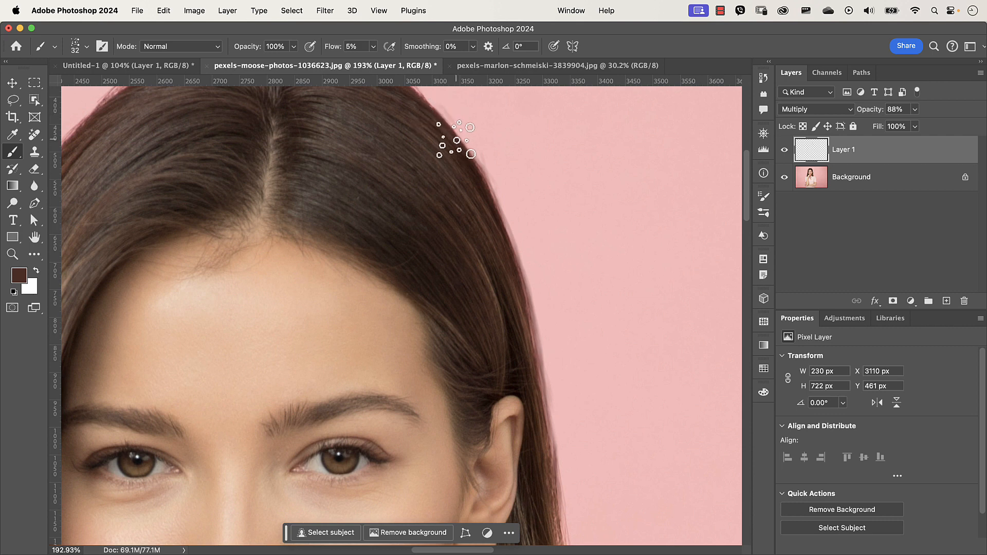
# - Paint more flyaway strands along the hair's right edge from the crown down past the ear
pyautogui.moveTo(455, 140); pyautogui.dragTo(443, 136)
pyautogui.moveTo(437, 120); pyautogui.dragTo(447, 144)
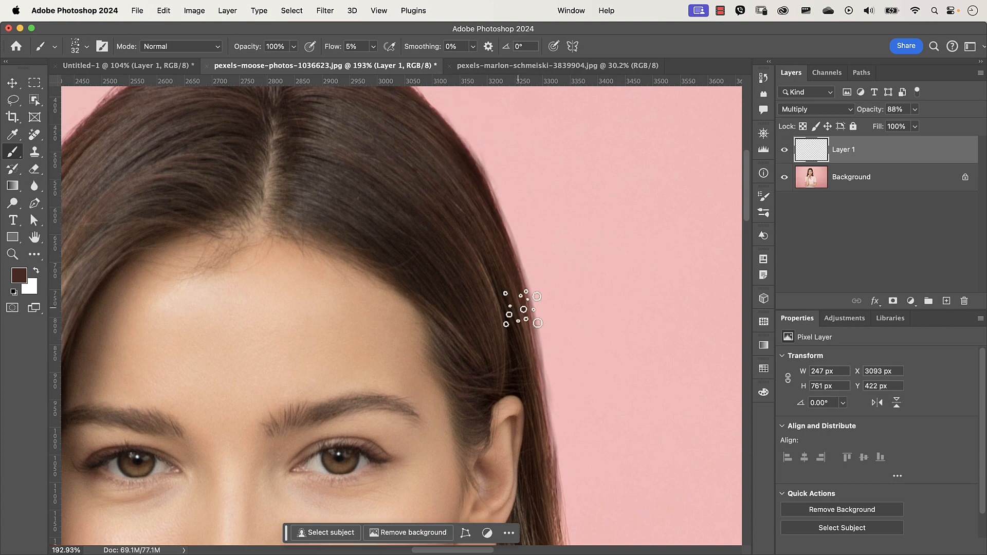
pyautogui.scroll(-5, 543, 390)
pyautogui.moveTo(546, 279)
pyautogui.mouseDown()
pyautogui.moveTo(566, 495)
pyautogui.moveTo(562, 469)
pyautogui.mouseUp()
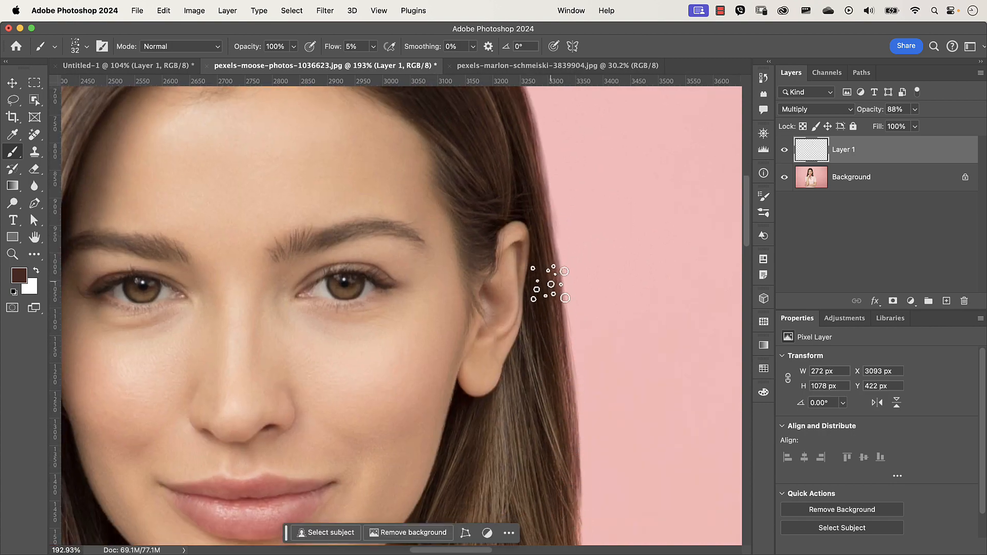
pyautogui.moveTo(561, 360); pyautogui.dragTo(562, 425)
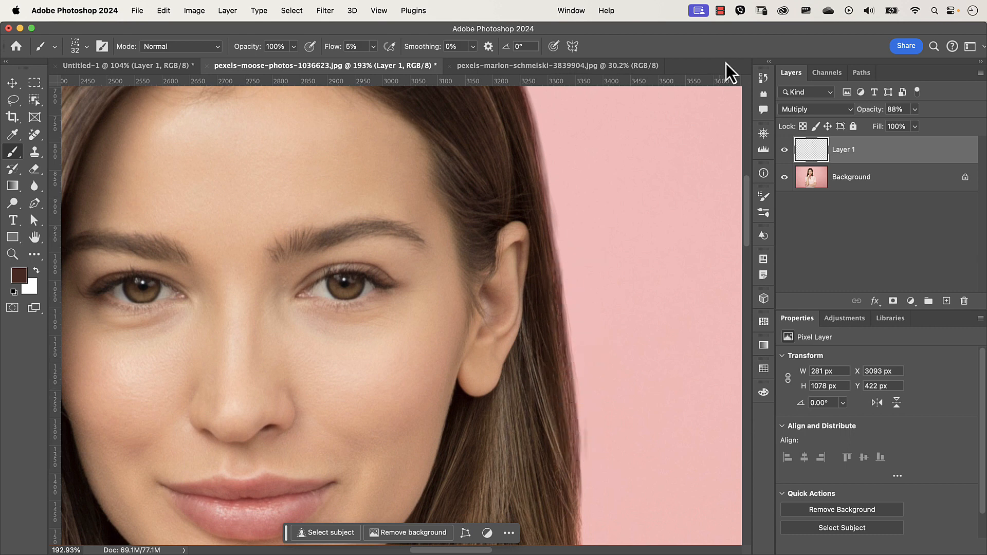
# - Toggle the strand layer's visibility to compare the hair before and after
pyautogui.click(784, 150)
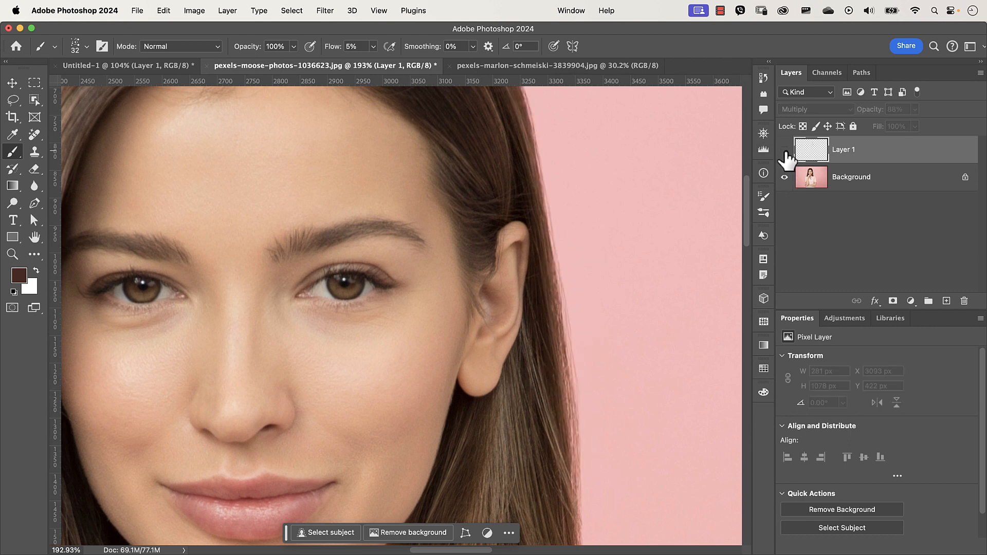
pyautogui.click(784, 150)
pyautogui.click(784, 150)
pyautogui.click(785, 150)
pyautogui.scroll(-5, 441, 331)
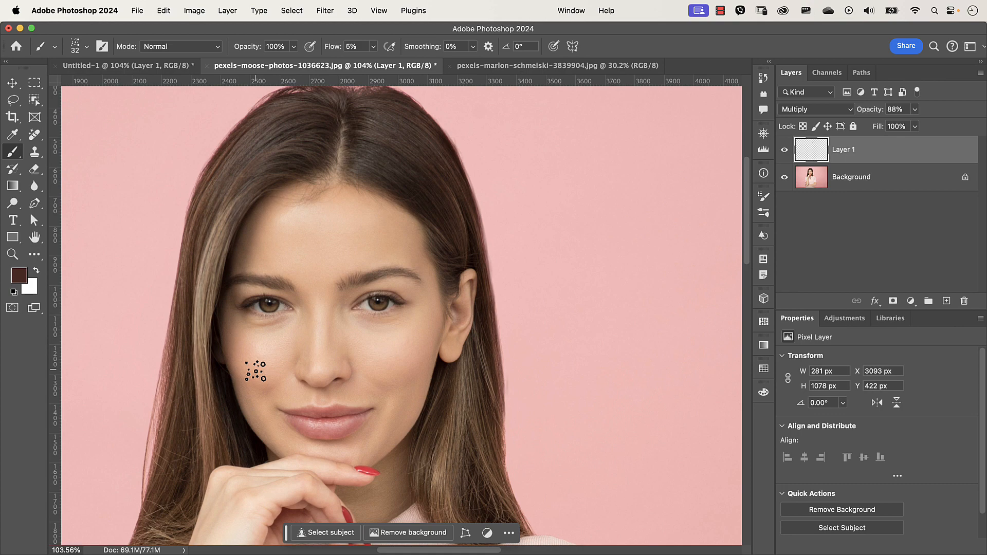
# - Look over the curly-haired portrait, then return to the brush test document
pyautogui.click(522, 72)
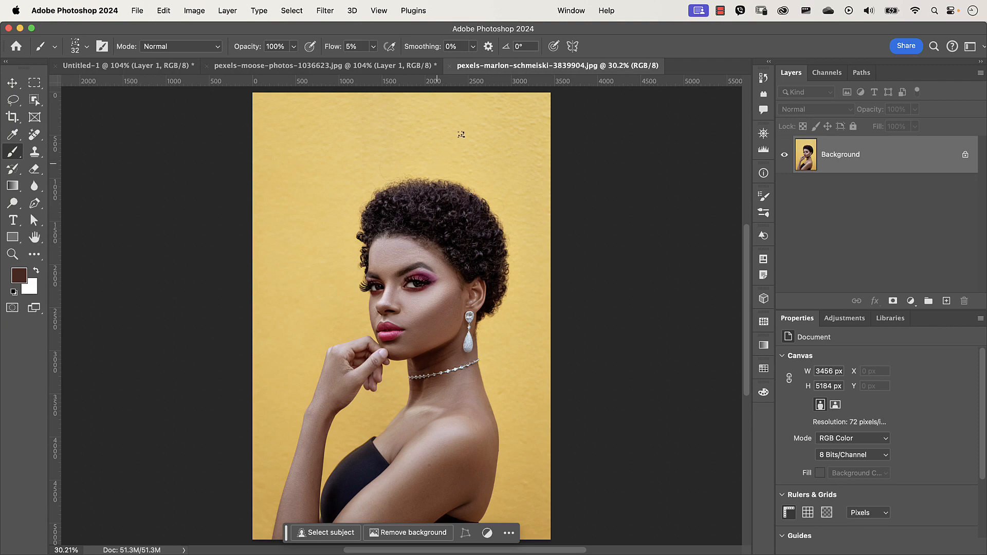
pyautogui.scroll(5, 418, 201)
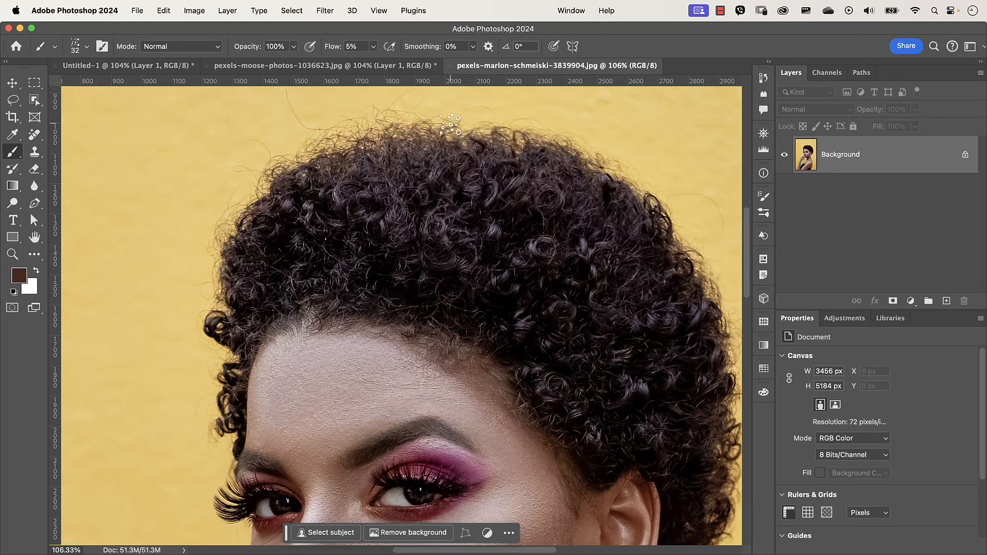
pyautogui.click(381, 70)
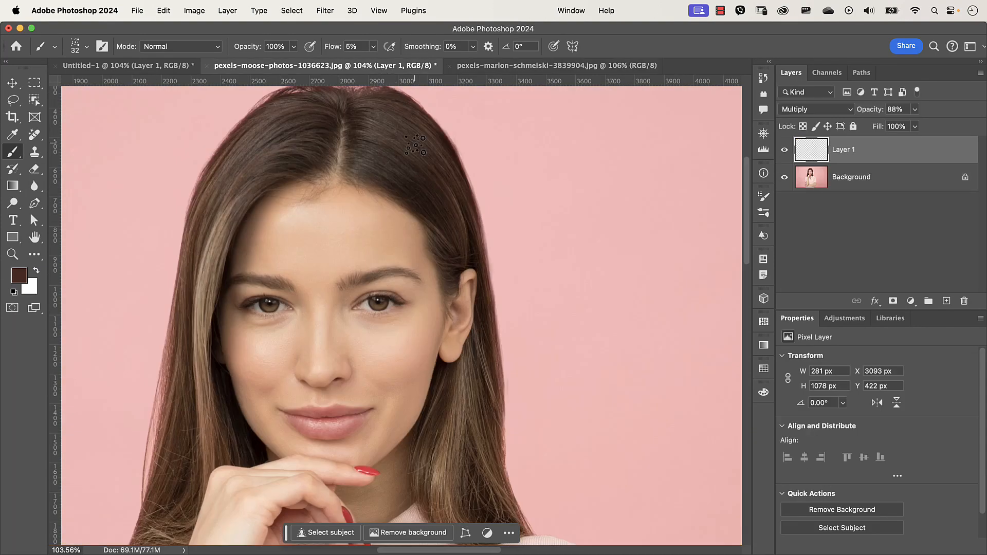
pyautogui.click(557, 66)
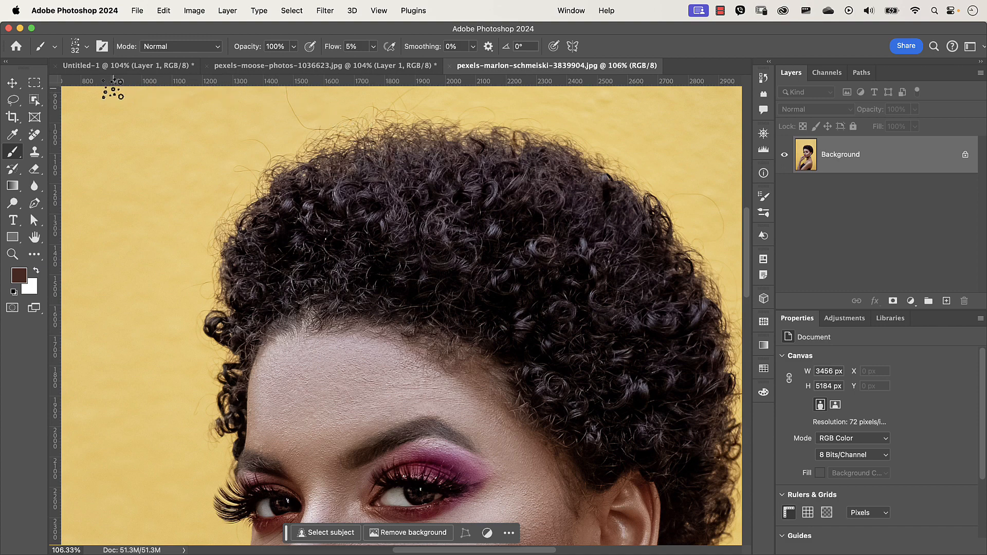
pyautogui.click(128, 68)
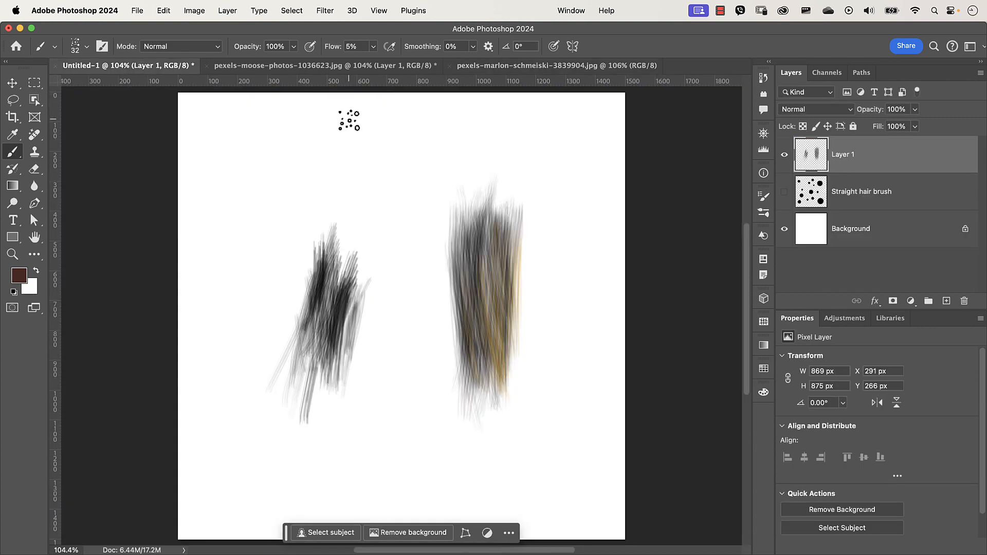
# - Rename the hair-stroke layer to Test
pyautogui.doubleClick(844, 154)
pyautogui.write('Test')
pyautogui.press('Return')
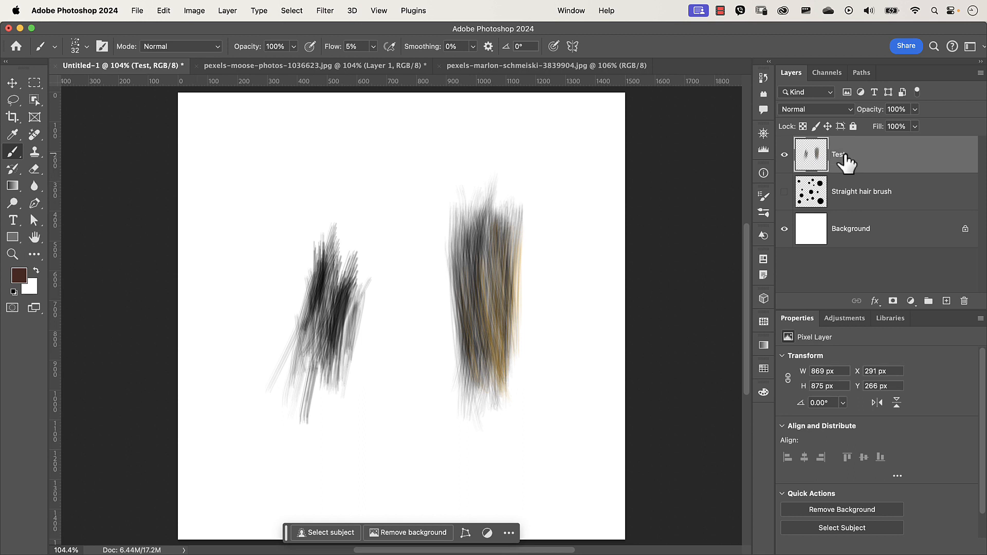
# - Hide the Test layer, add a new layer, and paint a short test stroke on it
pyautogui.click(785, 155)
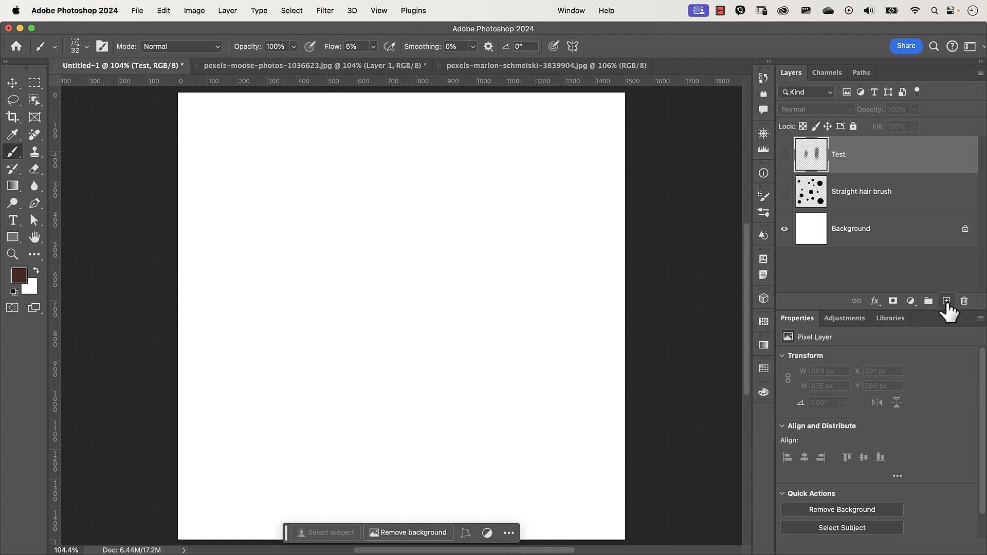
pyautogui.click(946, 302)
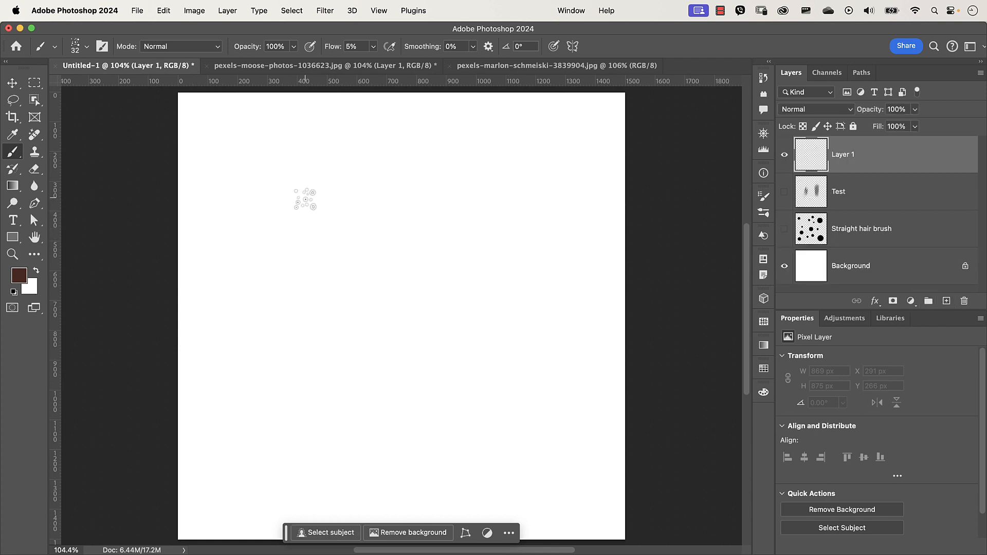
pyautogui.click(305, 199)
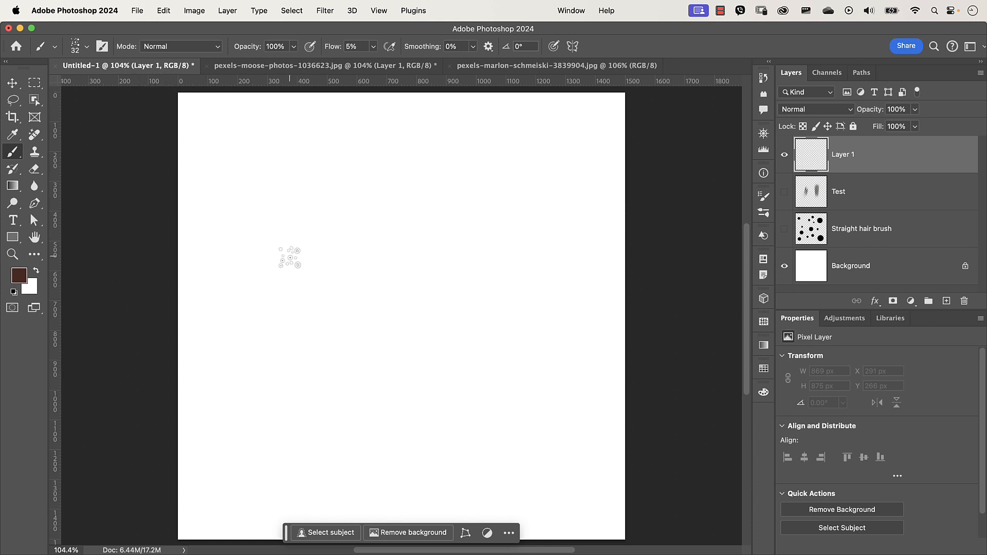
pyautogui.moveTo(314, 273)
pyautogui.keyDown('ctrl'); pyautogui.keyDown('alt'); pyautogui.mouseDown()
pyautogui.moveTo(365, 282)
pyautogui.moveTo(354, 275)
pyautogui.mouseUp(); pyautogui.keyUp('alt'); pyautogui.keyUp('ctrl')
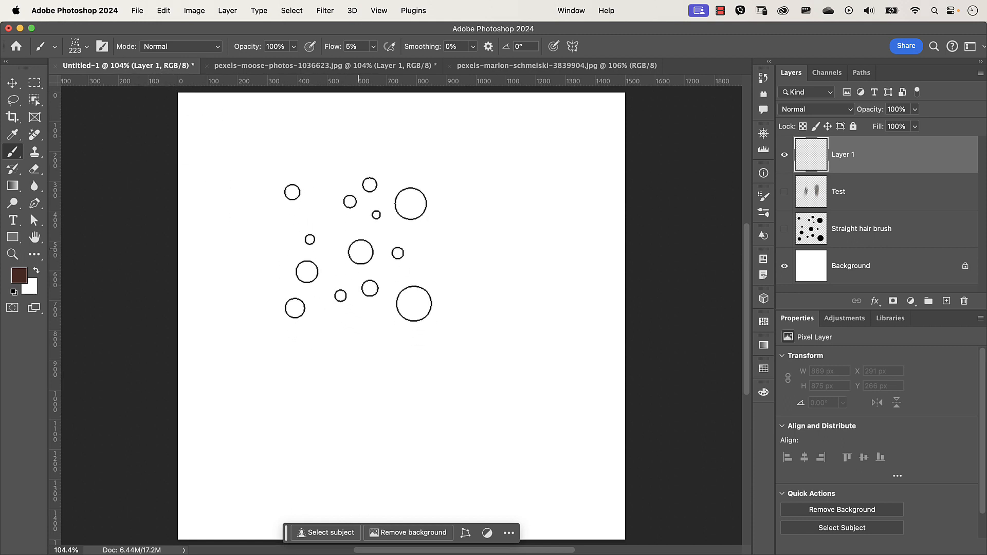
# - Switch to the Hard Round brush and lower its hardness to 95%
pyautogui.click(88, 48)
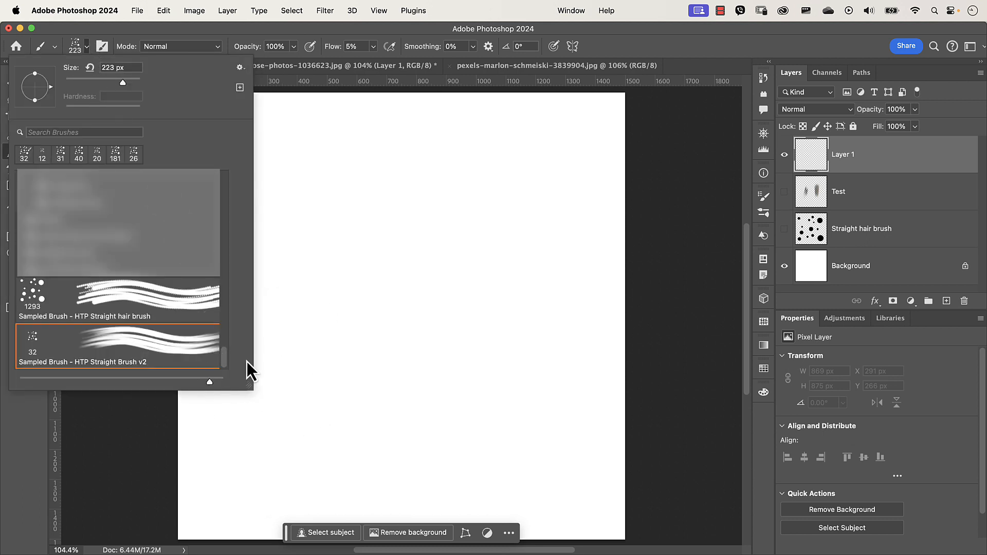
pyautogui.moveTo(223, 366); pyautogui.dragTo(231, 180)
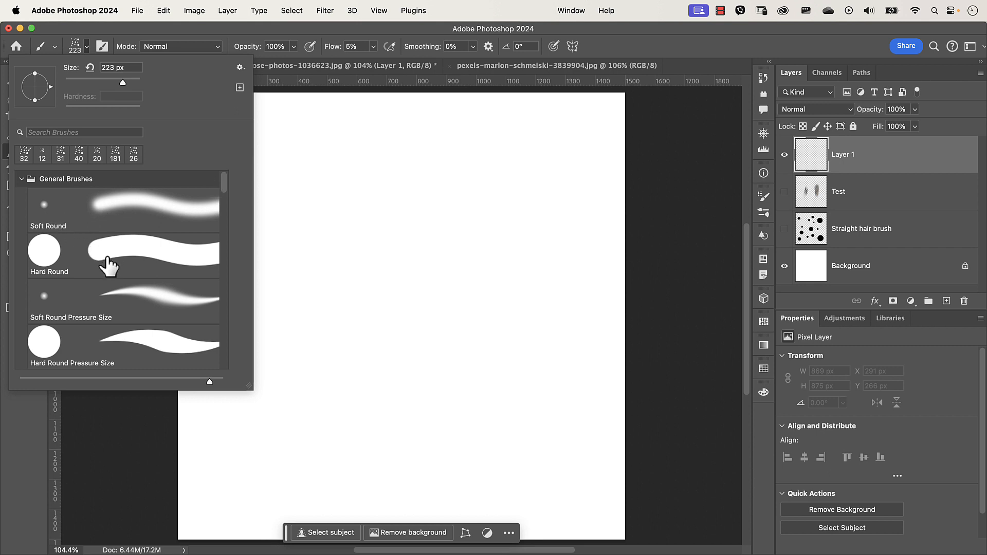
pyautogui.click(104, 260)
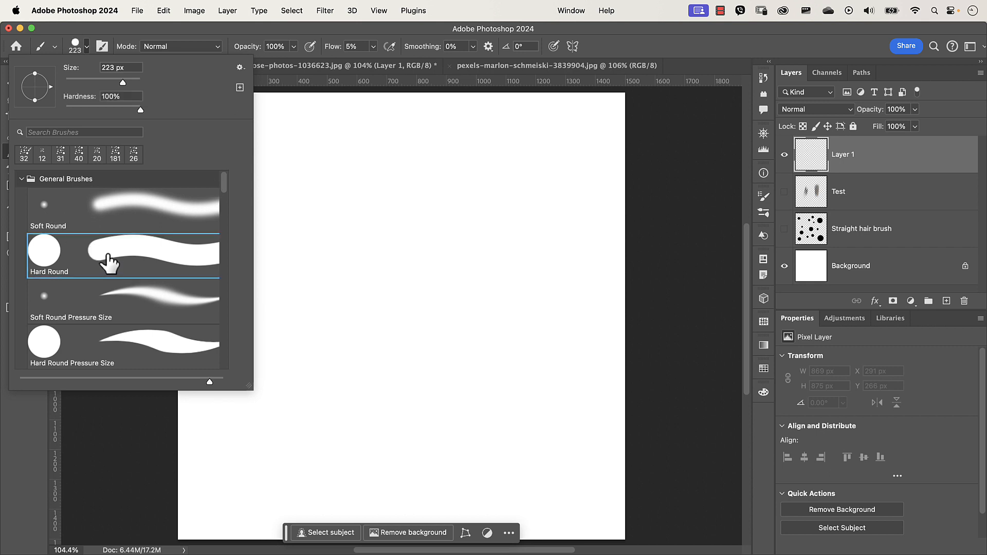
pyautogui.moveTo(140, 110); pyautogui.dragTo(137, 113)
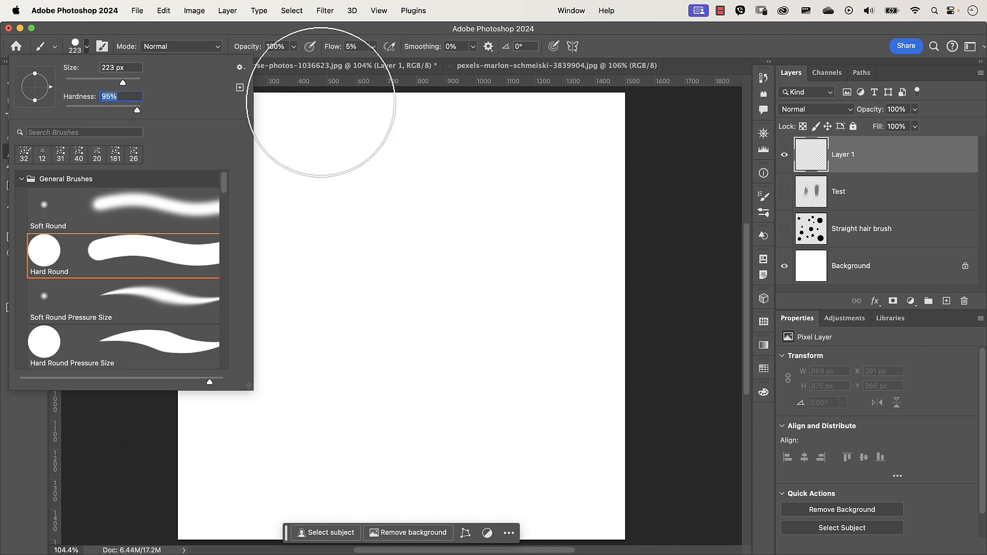
pyautogui.click(636, 43)
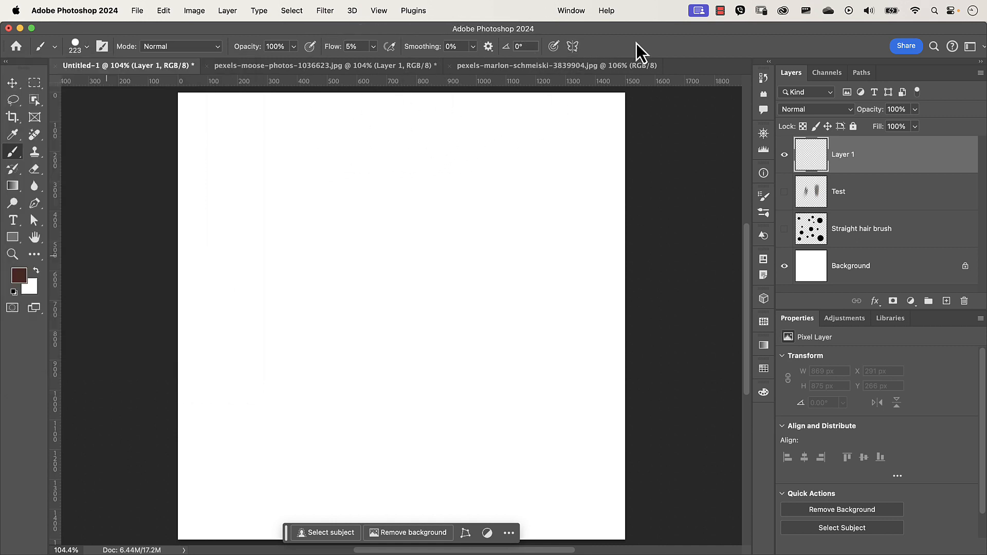
# - Set the brush to about 704 px at 100% flow with default black, and stamp a large dot mid-canvas
pyautogui.moveTo(426, 210); pyautogui.dragTo(572, 246)
pyautogui.moveTo(330, 52); pyautogui.dragTo(418, 48)
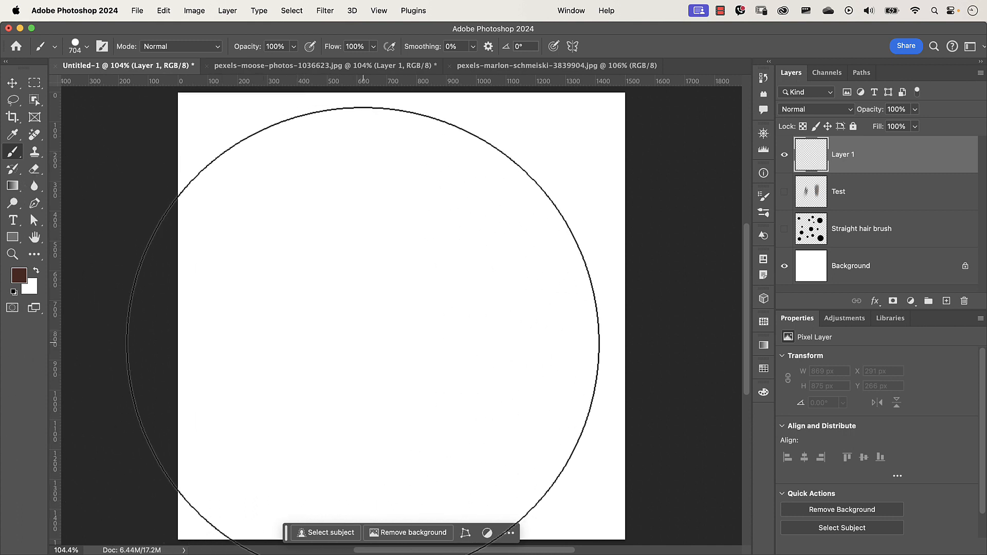
pyautogui.press('d')
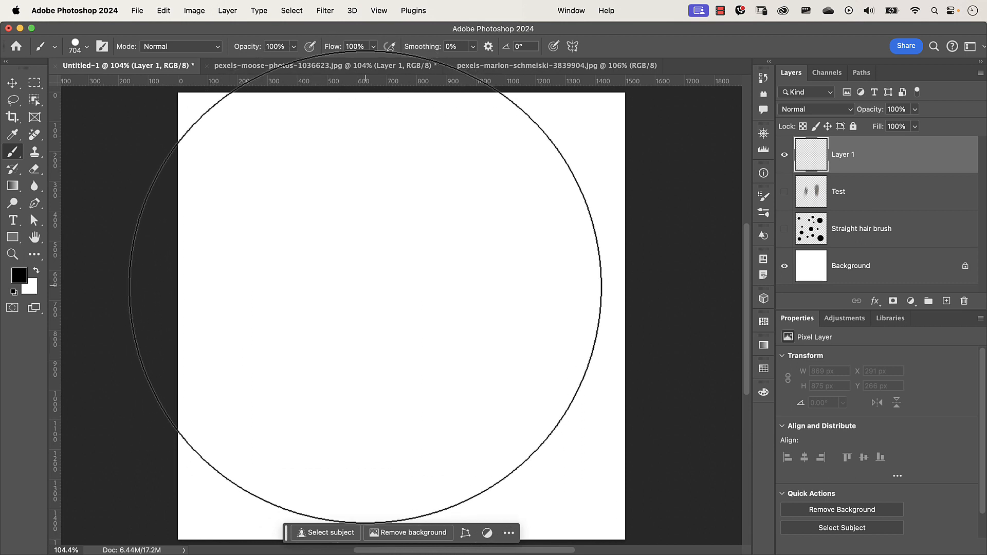
pyautogui.click(365, 286)
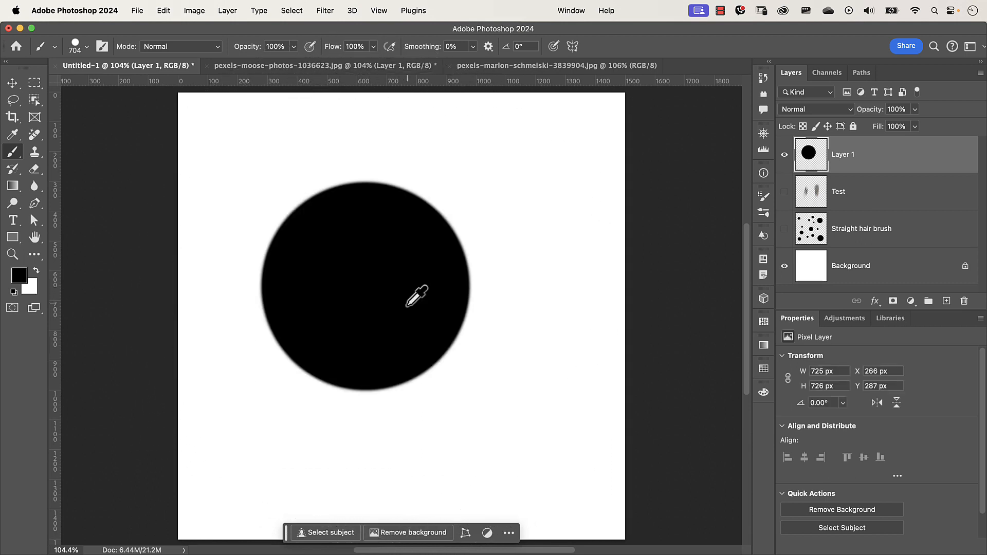
# - Stamp a second, 500 px dot overlapping the first dot's right side
pyautogui.moveTo(408, 304); pyautogui.dragTo(343, 311)
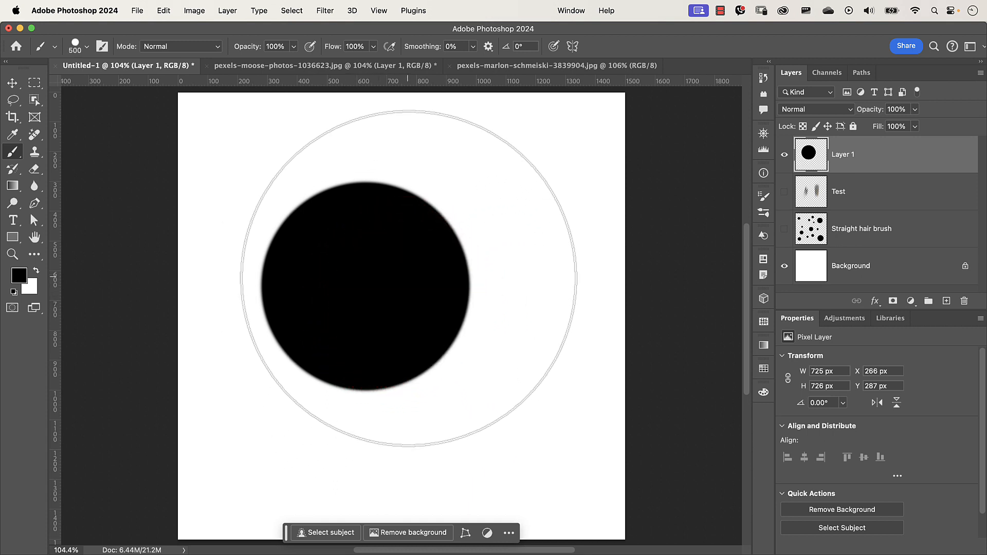
pyautogui.click(412, 281)
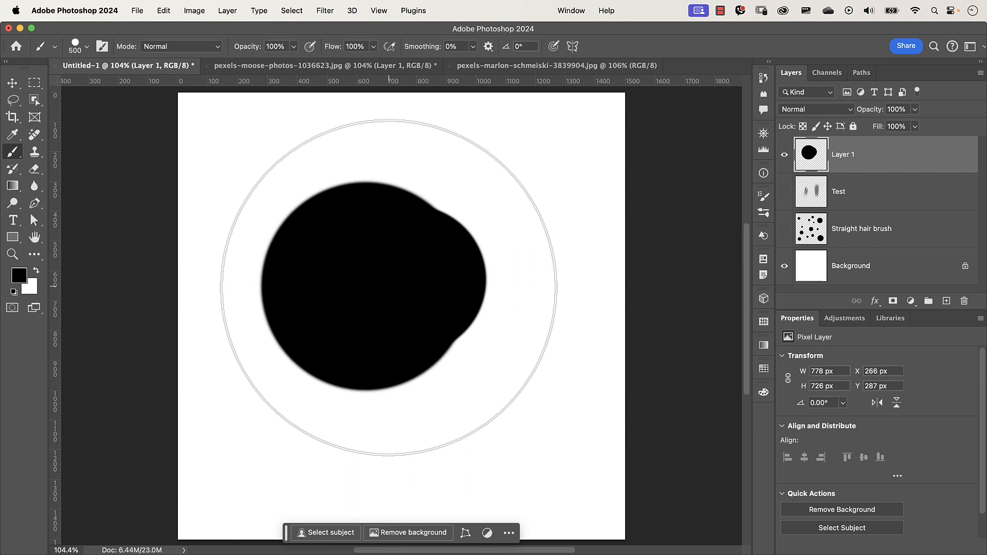
# - Erase the blob with large overlapping circular stamps until only a thin curved arc remains at the top
pyautogui.press('e')
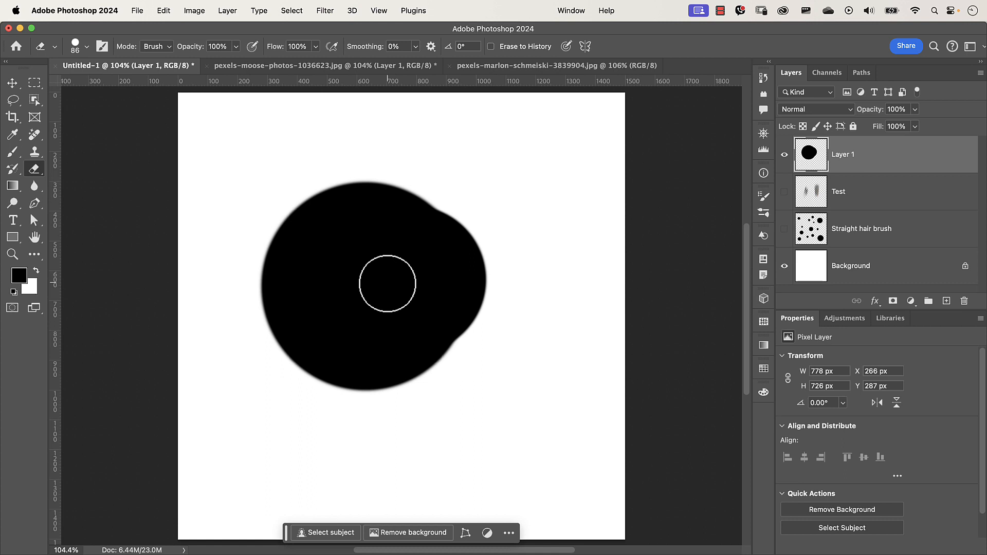
pyautogui.press('b')
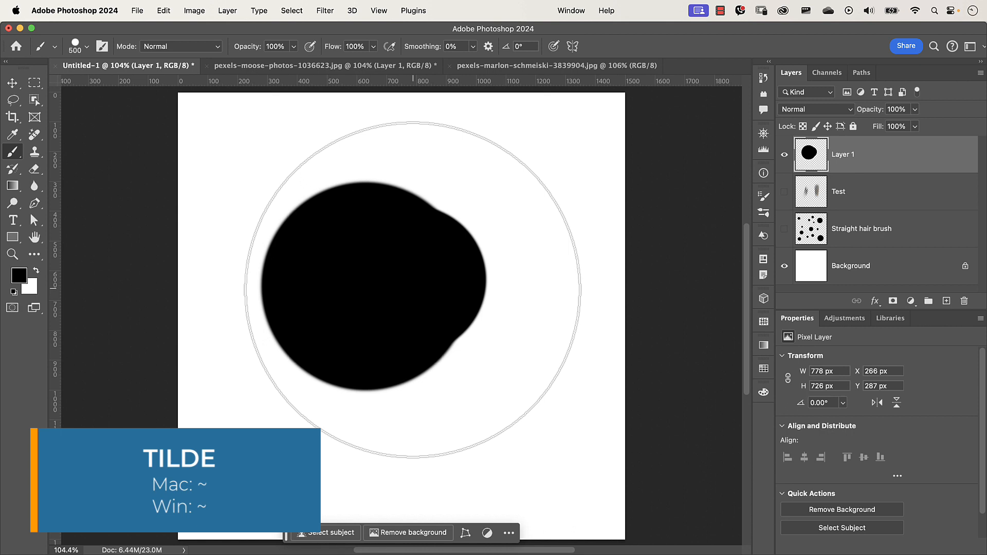
pyautogui.click(413, 289)
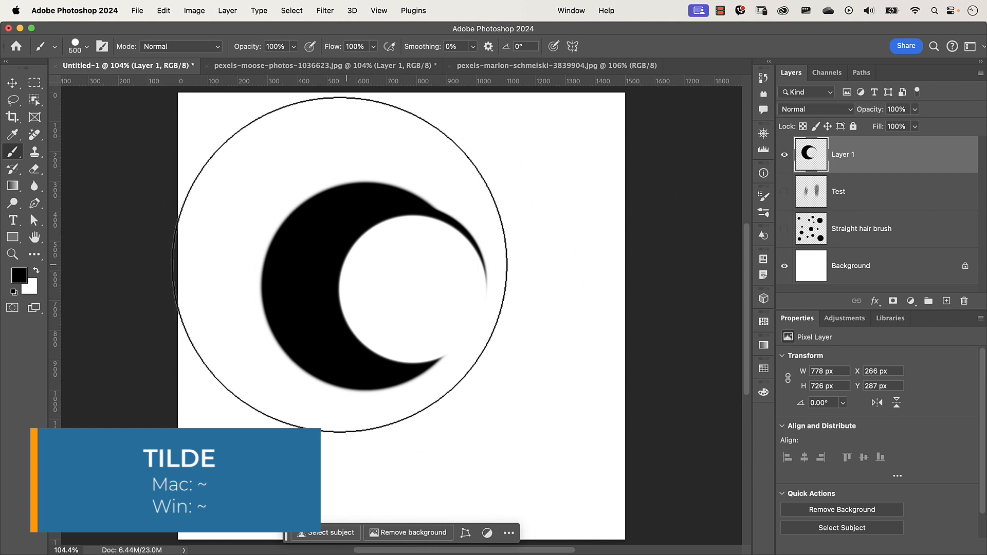
pyautogui.moveTo(350, 284); pyautogui.dragTo(401, 305)
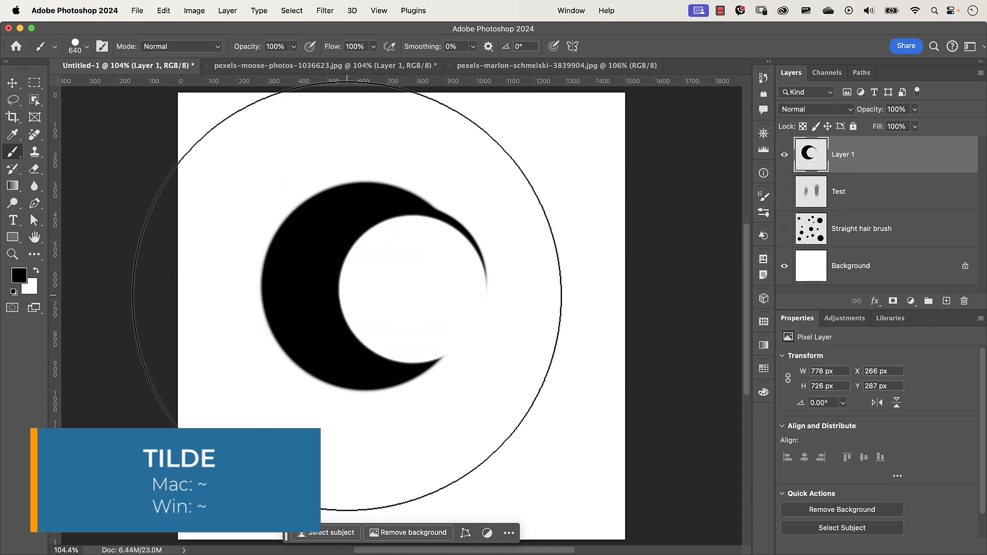
pyautogui.click(335, 299)
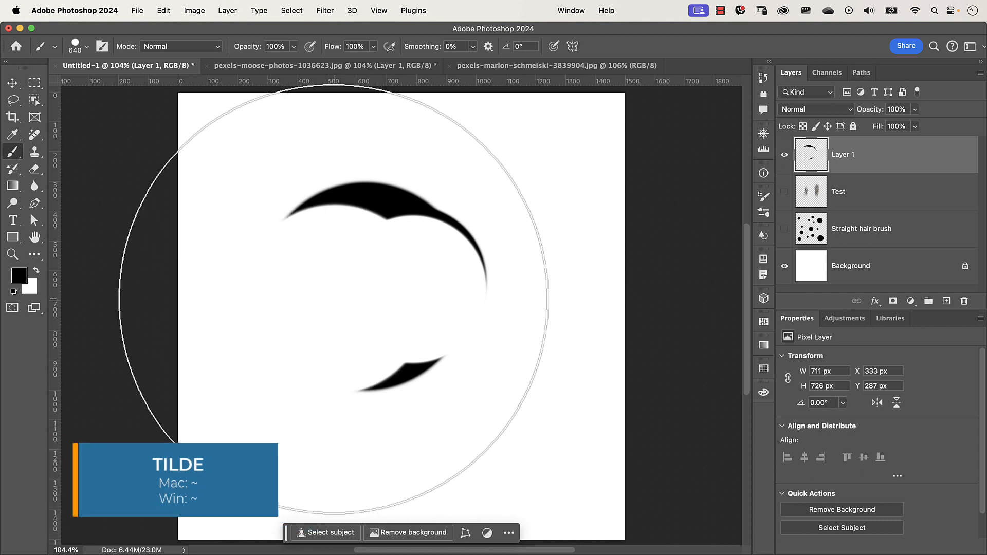
pyautogui.click(362, 298)
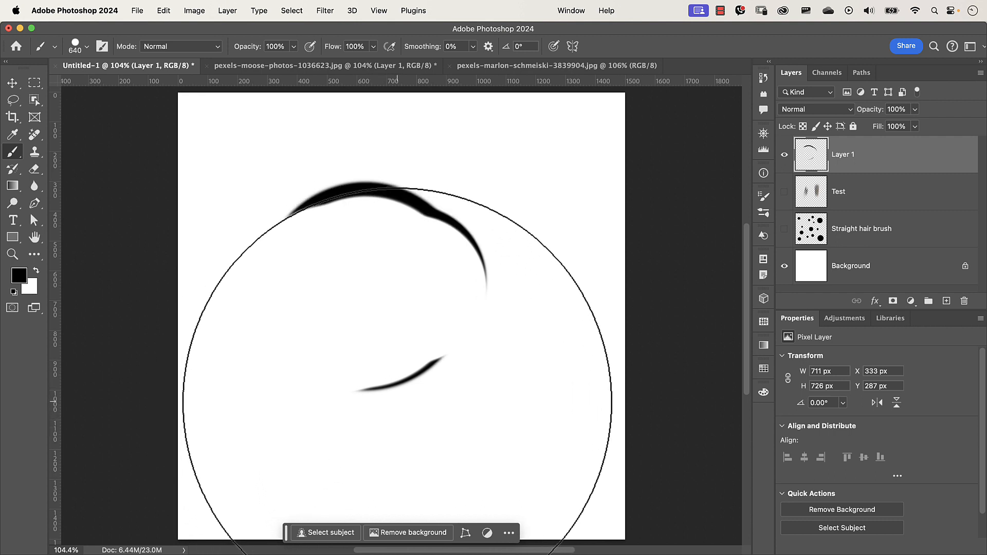
pyautogui.click(397, 404)
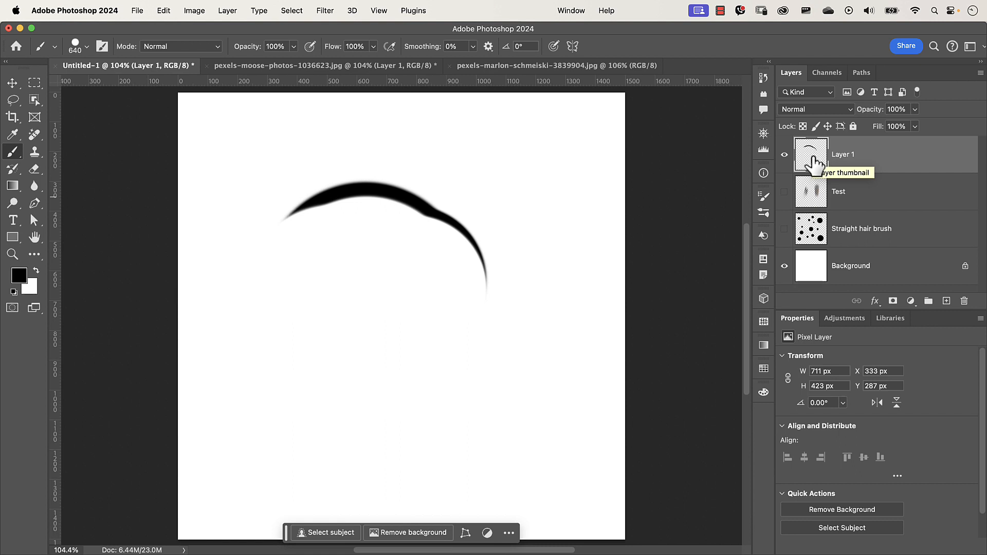
# - Load the arc as a selection and crop the canvas to it
pyautogui.moveTo(815, 163); pyautogui.dragTo(815, 164)
pyautogui.keyDown('super'); pyautogui.click(813, 164); pyautogui.keyUp('super')
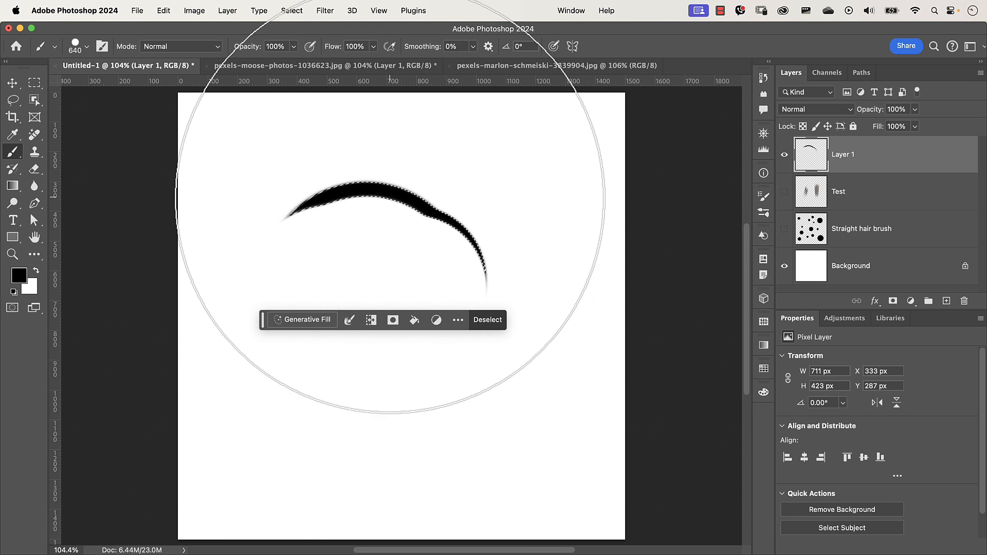
pyautogui.press('c')
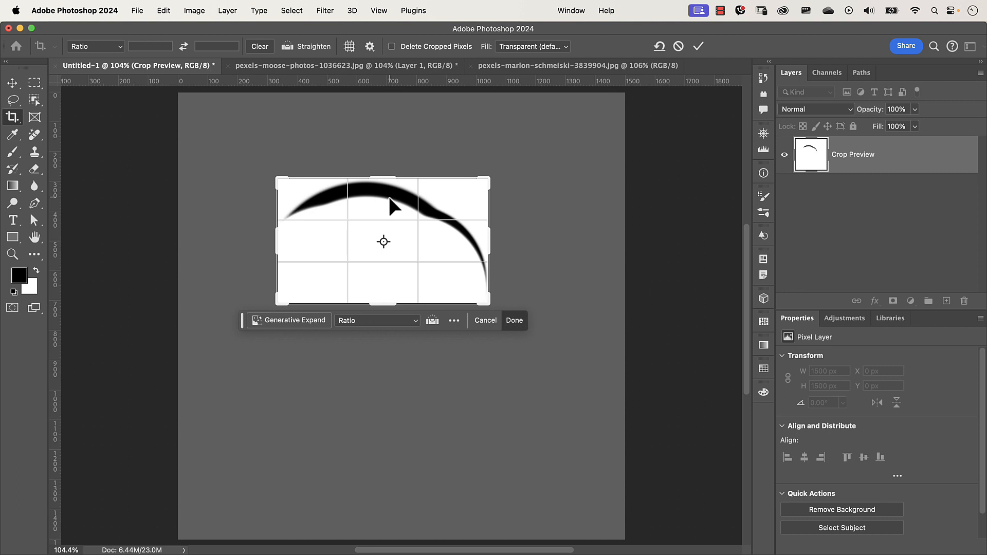
pyautogui.press('Return')
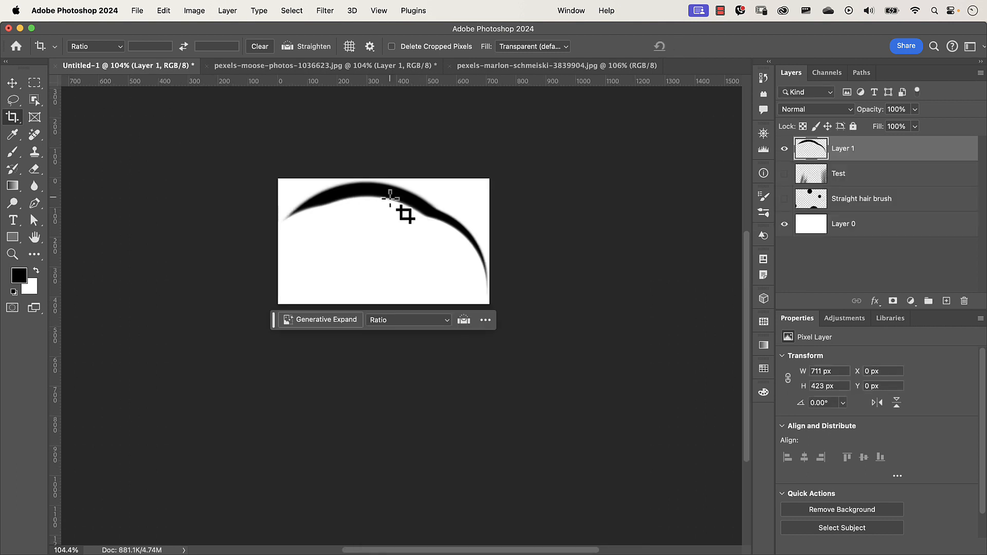
# - Define a brush preset from the arc named Sampled Brush - HTP Curved
pyautogui.click(165, 11)
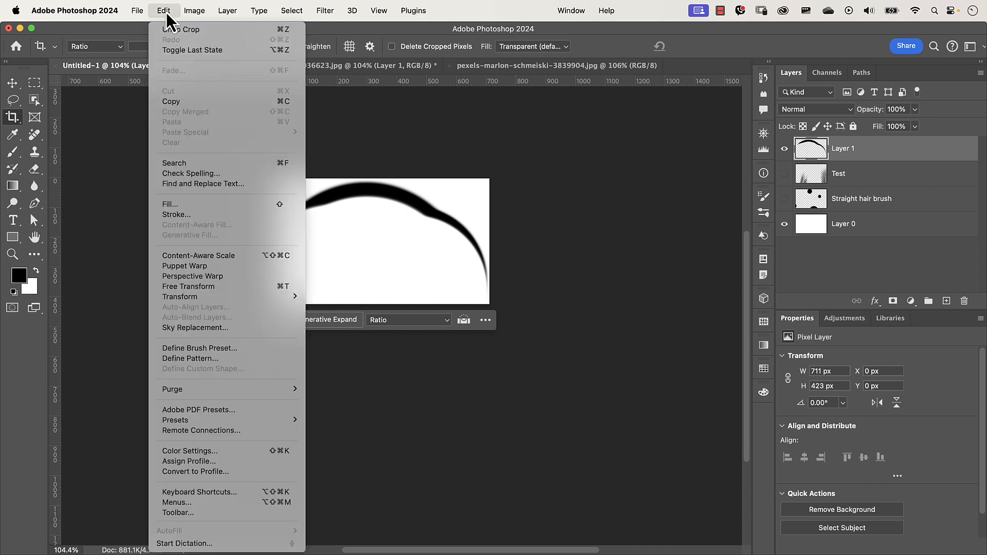
pyautogui.click(236, 347)
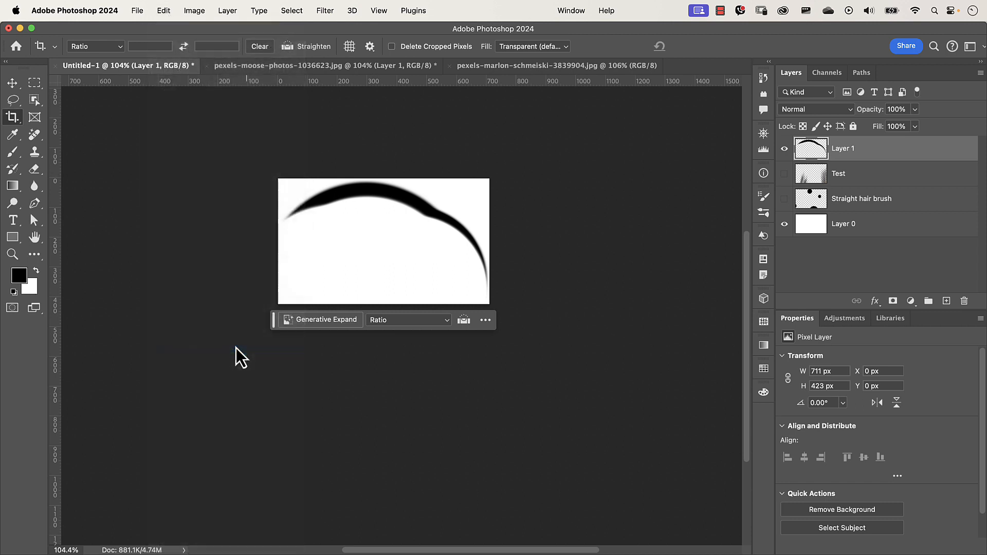
pyautogui.click(496, 392)
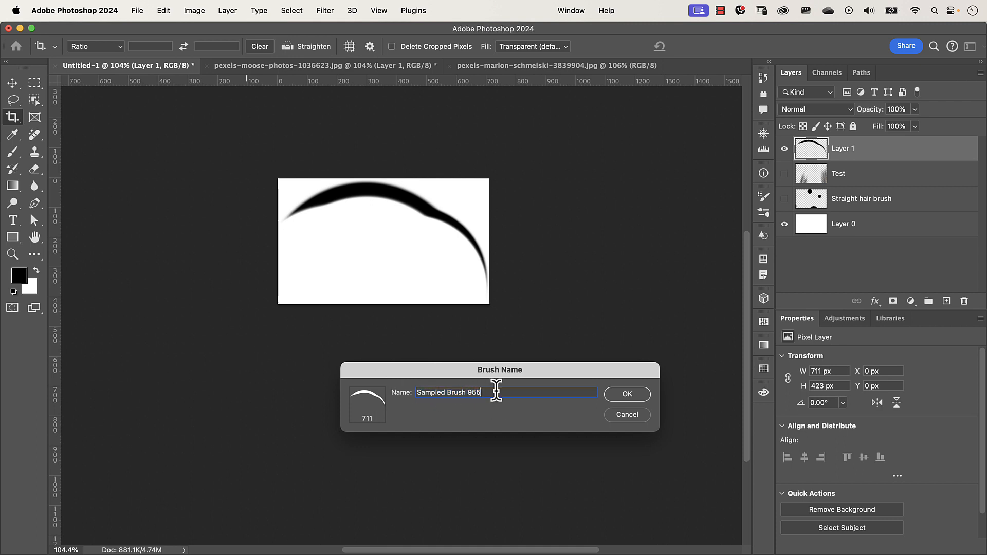
pyautogui.press('BackSpace')
pyautogui.press('BackSpace')
pyautogui.press('BackSpace')
pyautogui.write('- HTP Curved')
pyautogui.press('Return')
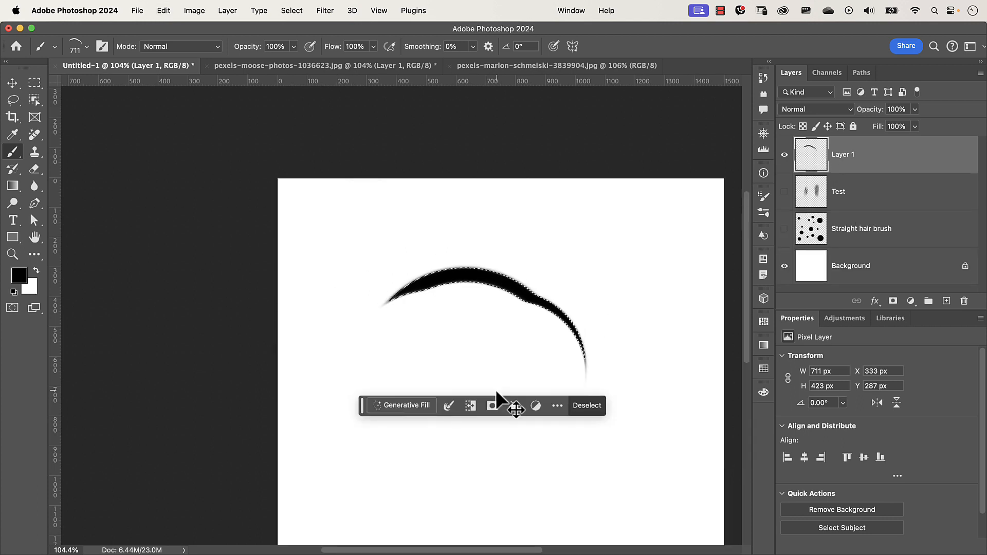
# - Deselect, paint a test stroke with the new curved brush, and undo it
pyautogui.scroll(-3, 496, 389)
pyautogui.hscroll(4, 496, 390)
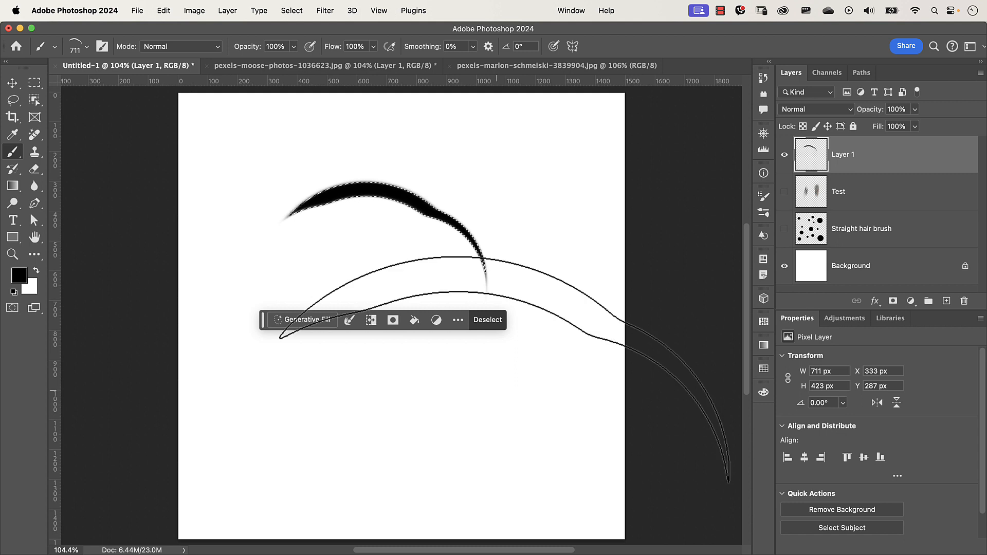
pyautogui.press('super+d')
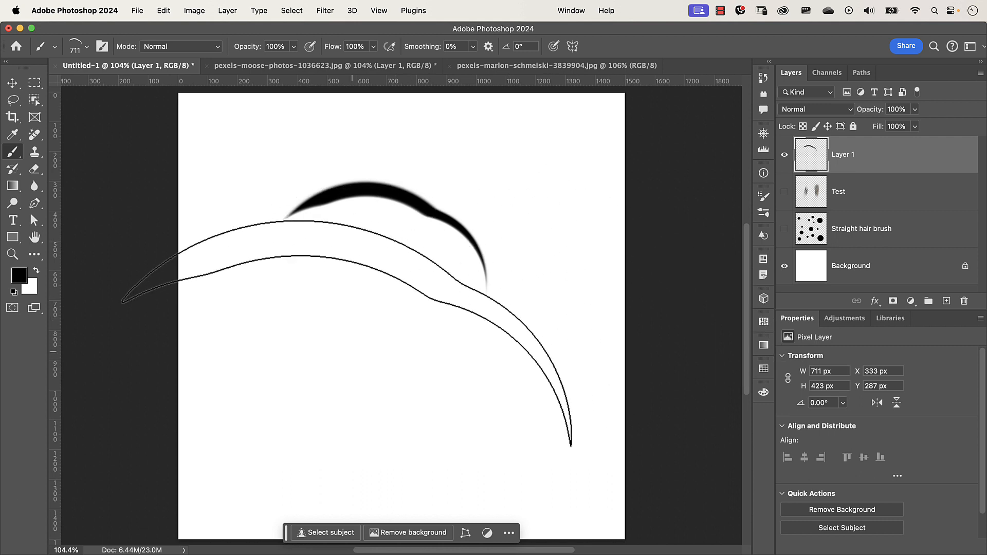
pyautogui.moveTo(388, 316)
pyautogui.mouseDown()
pyautogui.moveTo(411, 257)
pyautogui.moveTo(438, 312)
pyautogui.moveTo(467, 280)
pyautogui.moveTo(411, 265)
pyautogui.moveTo(401, 216)
pyautogui.moveTo(367, 276)
pyautogui.moveTo(497, 234)
pyautogui.moveTo(444, 406)
pyautogui.moveTo(448, 363)
pyautogui.mouseUp()
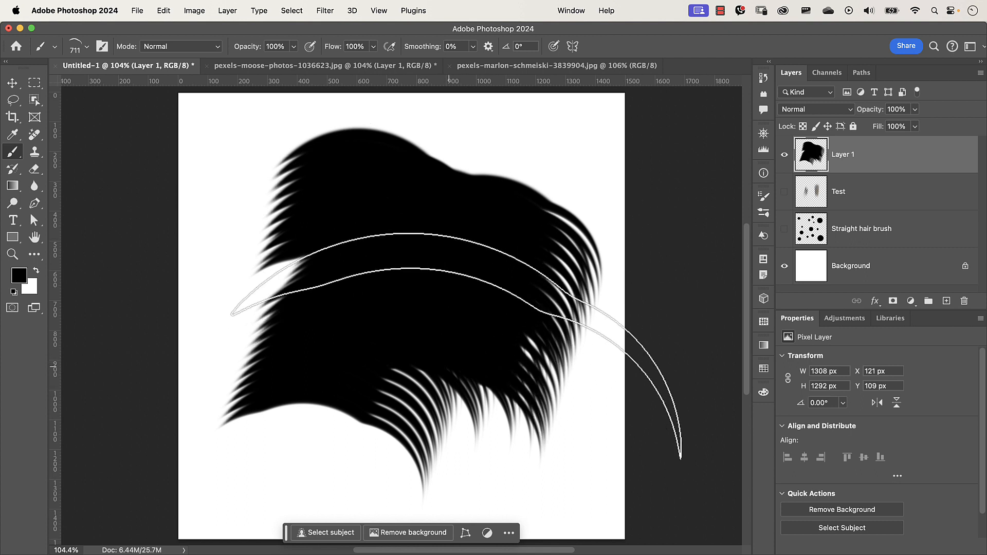
pyautogui.press('super+z')
pyautogui.press('super+z')
pyautogui.press('super+z')
pyautogui.press('super+z')
pyautogui.press('super+z')
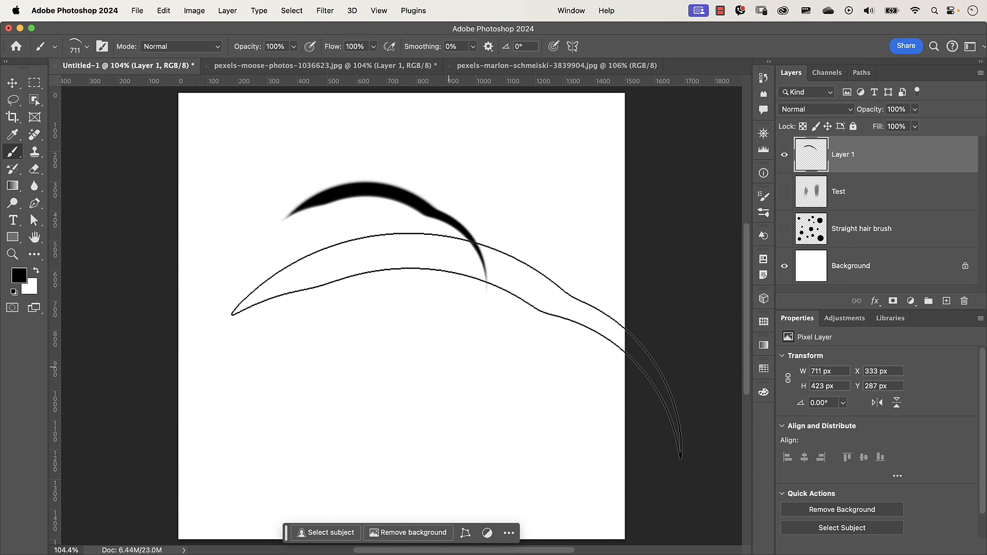
# - Open Brush Settings and set the curved brush tip's spacing to 100%
pyautogui.press('F5')
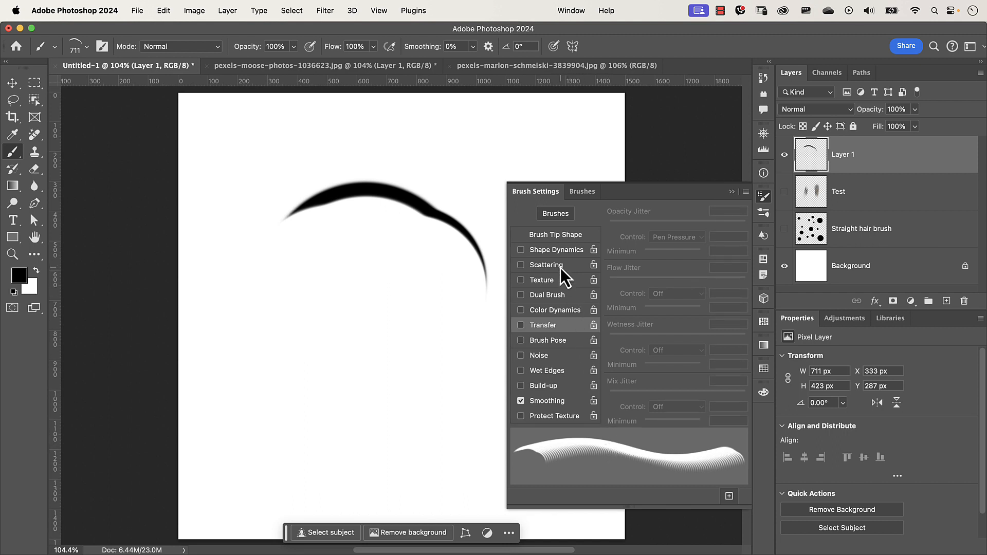
pyautogui.click(556, 238)
pyautogui.moveTo(615, 399); pyautogui.dragTo(678, 403)
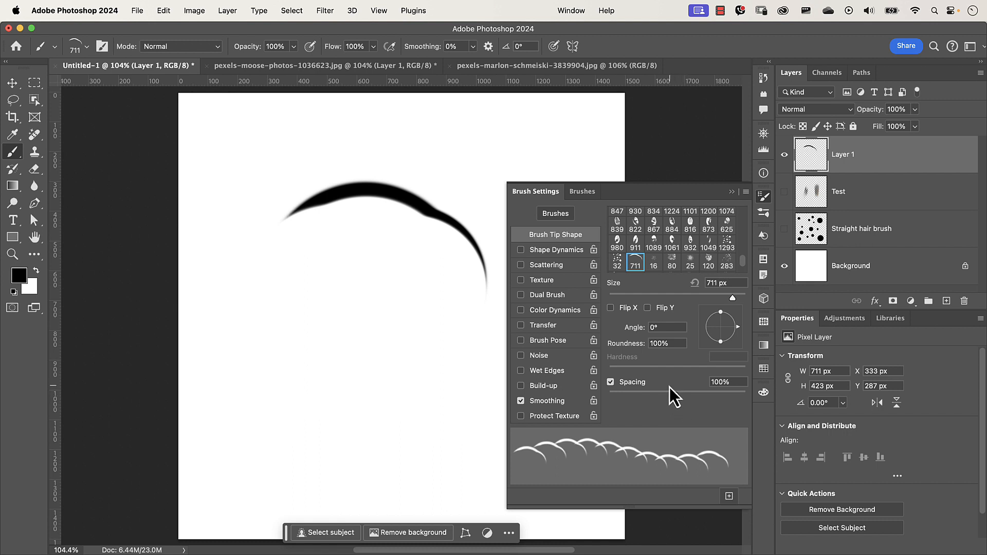
# - Enable Shape Dynamics with 76% size jitter and 100% angle jitter, then return to the brush tip shape
pyautogui.click(557, 254)
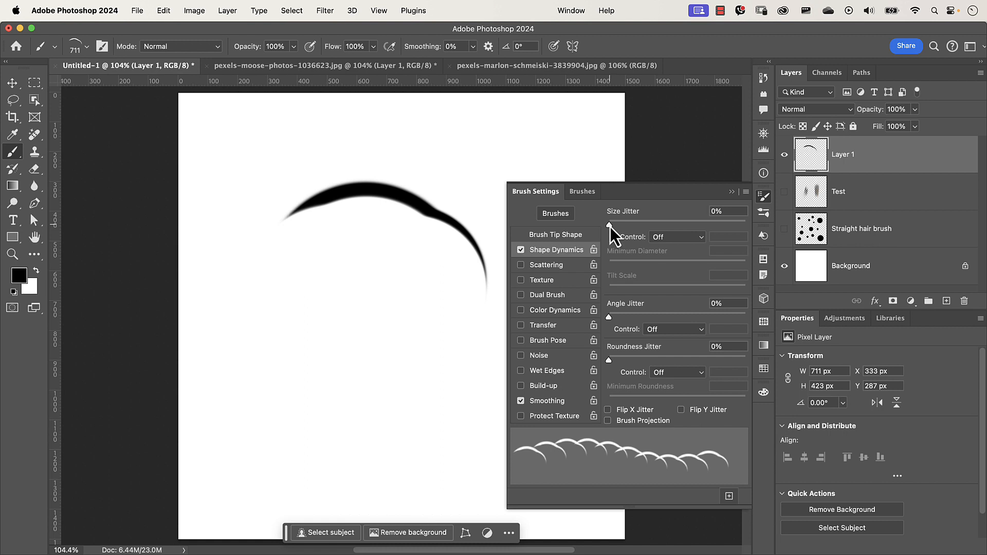
pyautogui.moveTo(610, 227)
pyautogui.mouseDown()
pyautogui.moveTo(751, 243)
pyautogui.moveTo(612, 230)
pyautogui.moveTo(747, 239)
pyautogui.moveTo(683, 234)
pyautogui.moveTo(725, 237)
pyautogui.moveTo(708, 236)
pyautogui.moveTo(716, 221)
pyautogui.mouseUp()
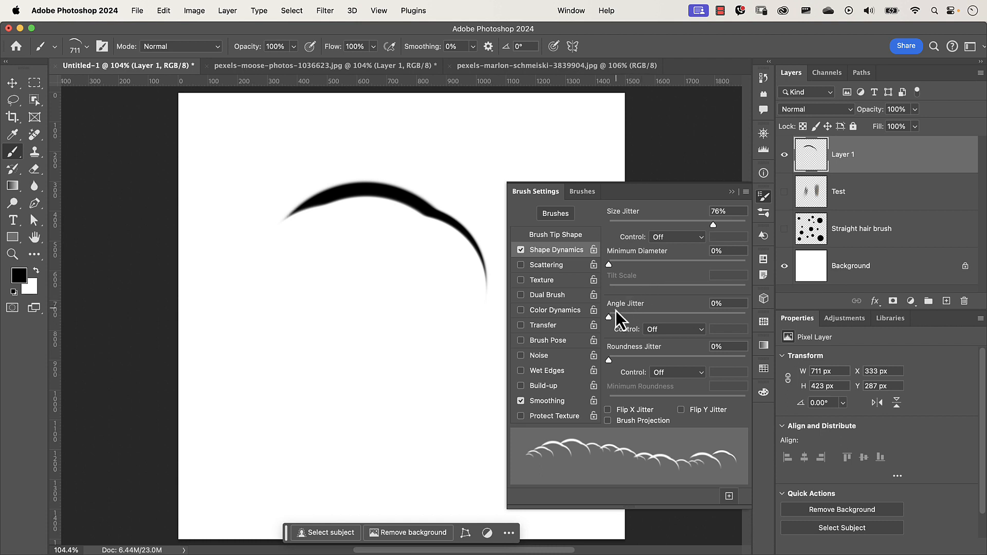
pyautogui.moveTo(610, 319); pyautogui.dragTo(746, 334)
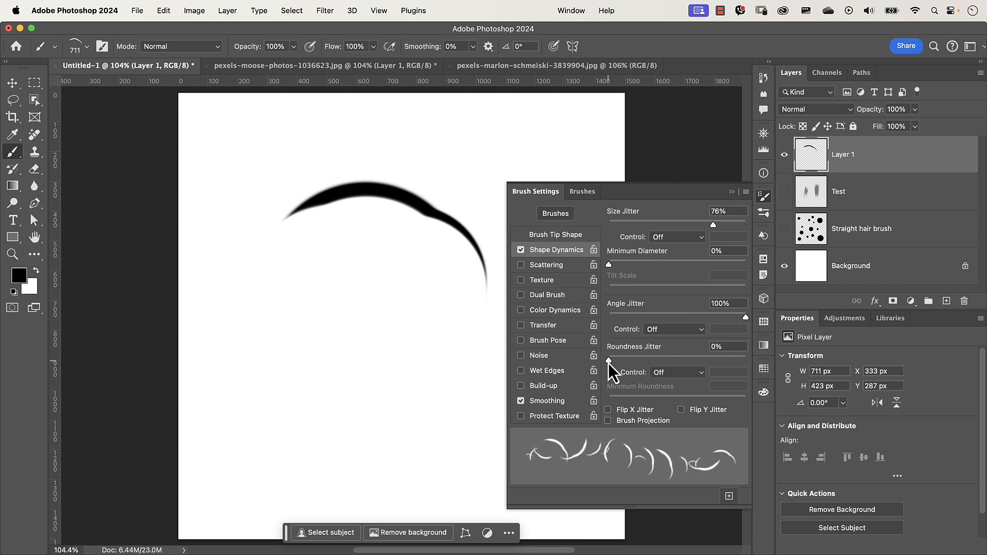
pyautogui.moveTo(609, 361)
pyautogui.mouseDown()
pyautogui.moveTo(670, 363)
pyautogui.moveTo(603, 365)
pyautogui.mouseUp()
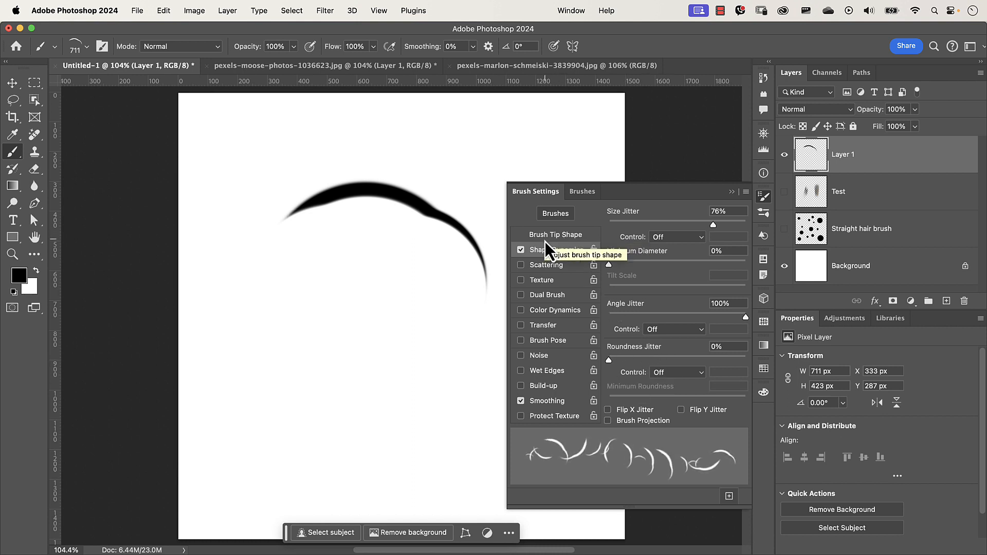
pyautogui.click(561, 235)
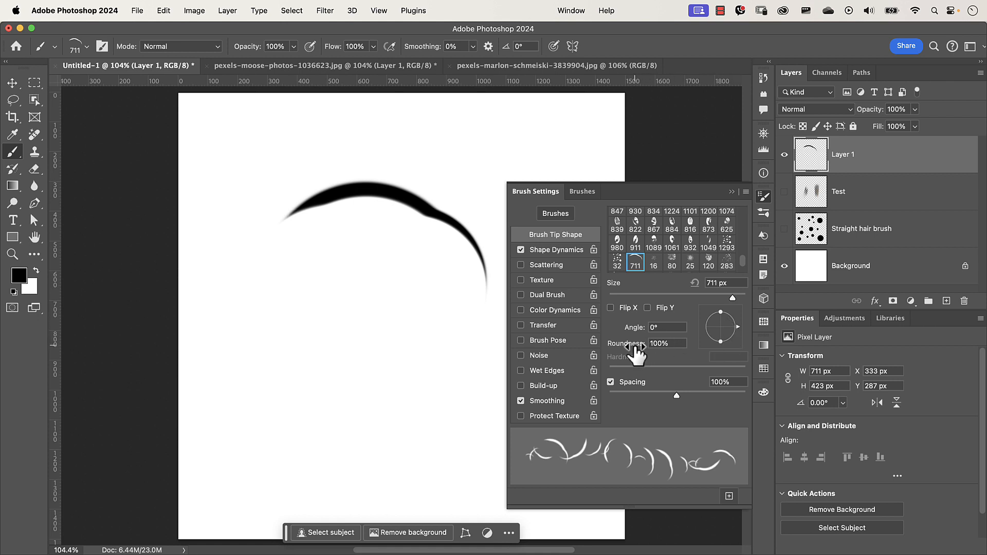
# - Set the curved brush tip's roundness to 100%, then add about 16% roundness jitter in Shape Dynamics
pyautogui.moveTo(635, 354)
pyautogui.mouseDown()
pyautogui.moveTo(596, 354)
pyautogui.moveTo(636, 355)
pyautogui.mouseUp()
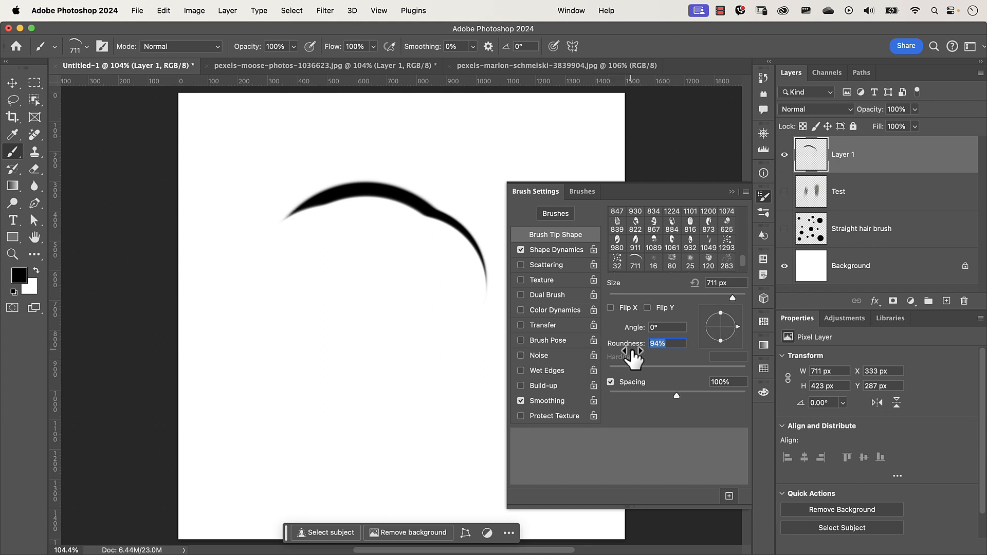
pyautogui.click(659, 342)
pyautogui.write('100')
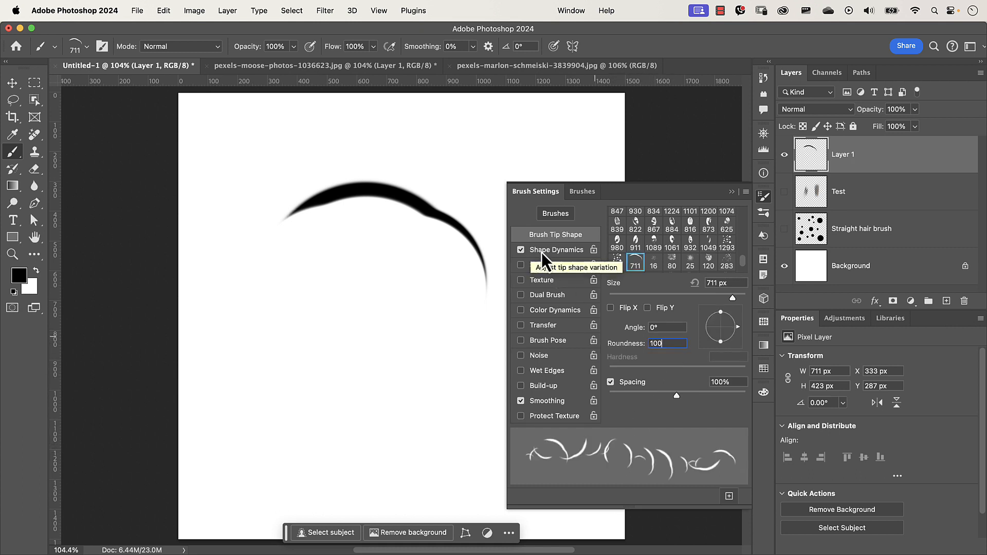
pyautogui.click(549, 250)
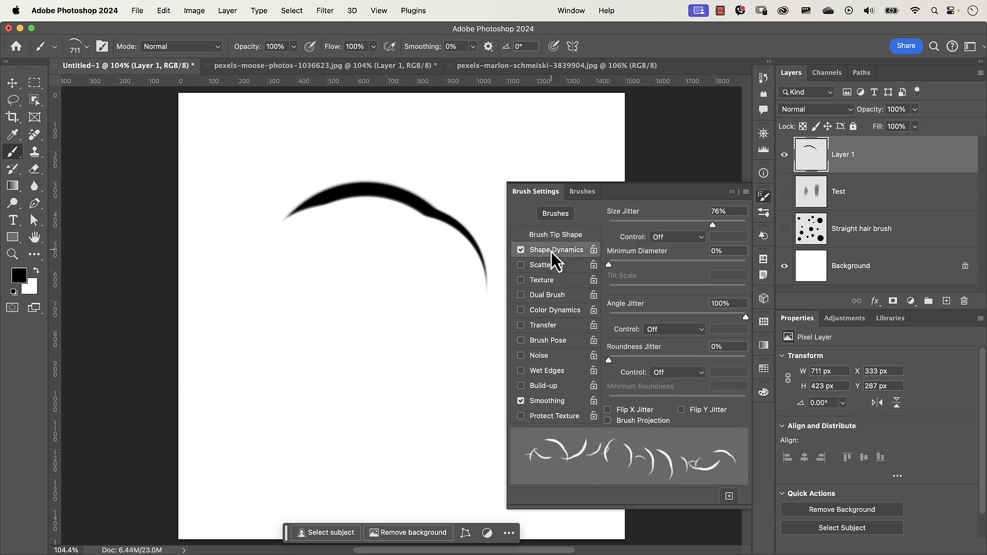
pyautogui.moveTo(609, 361); pyautogui.dragTo(628, 368)
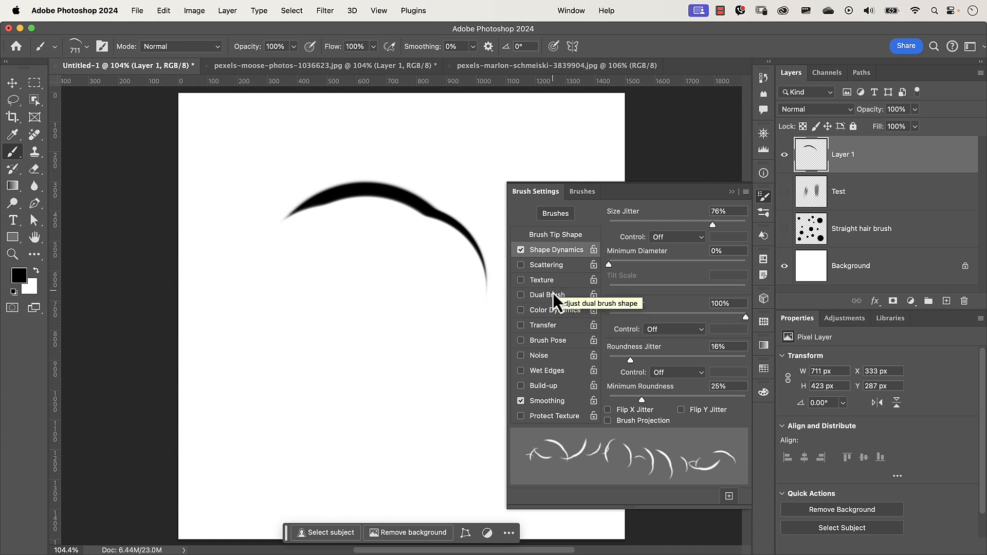
# - Enable Scattering with 100% scatter, a count of 4 and 27% count jitter
pyautogui.click(561, 267)
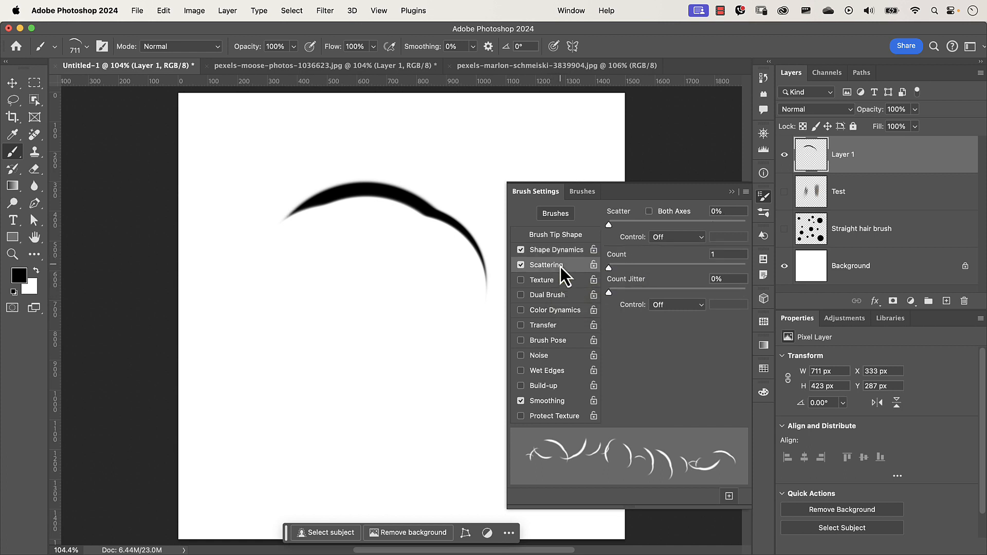
pyautogui.moveTo(610, 224)
pyautogui.mouseDown()
pyautogui.moveTo(637, 227)
pyautogui.moveTo(612, 230)
pyautogui.moveTo(635, 232)
pyautogui.moveTo(615, 236)
pyautogui.moveTo(634, 240)
pyautogui.moveTo(626, 240)
pyautogui.moveTo(630, 228)
pyautogui.moveTo(663, 236)
pyautogui.moveTo(600, 235)
pyautogui.moveTo(622, 229)
pyautogui.mouseUp()
pyautogui.click(650, 212)
pyautogui.click(650, 211)
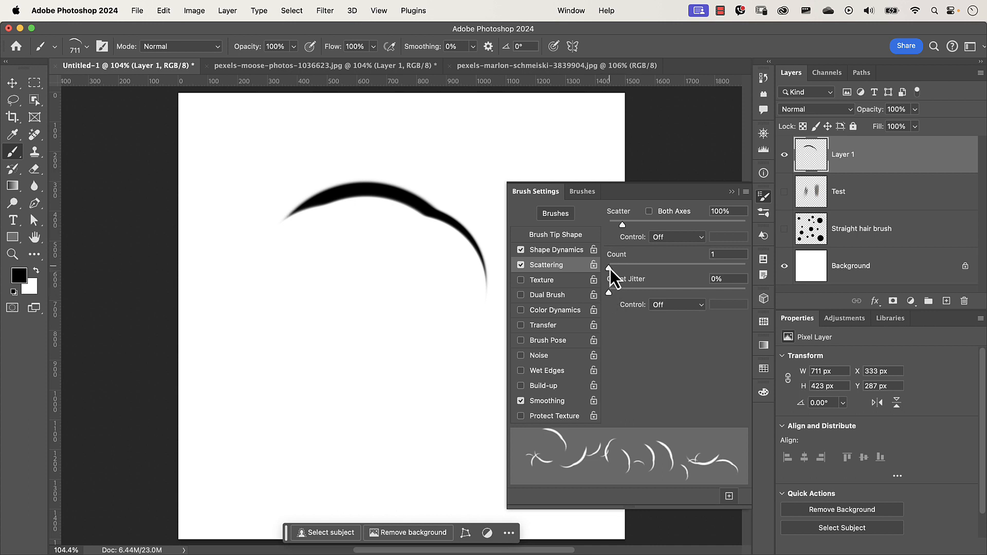
pyautogui.moveTo(609, 269)
pyautogui.mouseDown()
pyautogui.moveTo(646, 270)
pyautogui.moveTo(615, 274)
pyautogui.moveTo(643, 275)
pyautogui.moveTo(630, 276)
pyautogui.mouseUp()
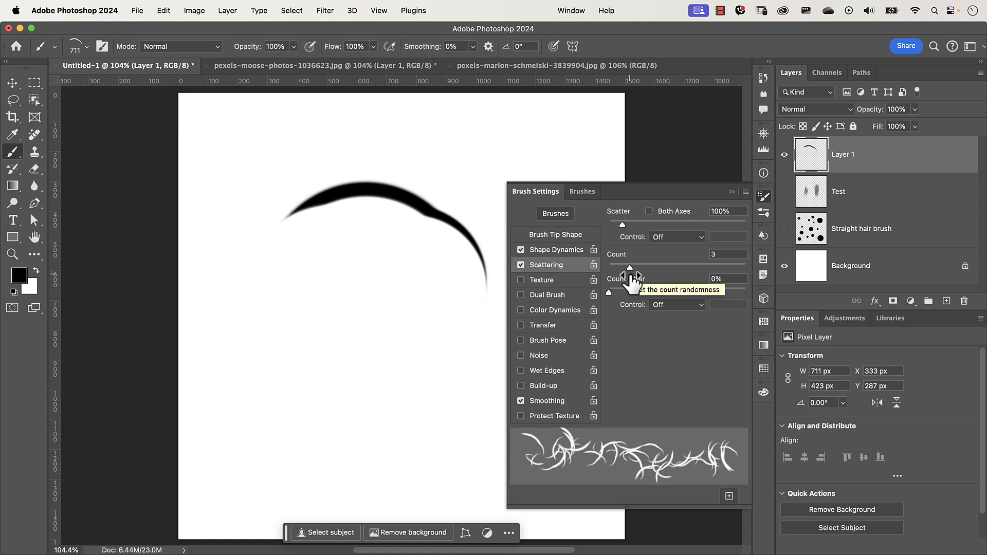
pyautogui.moveTo(630, 273)
pyautogui.mouseDown()
pyautogui.moveTo(763, 278)
pyautogui.moveTo(620, 274)
pyautogui.moveTo(634, 276)
pyautogui.moveTo(640, 294)
pyautogui.moveTo(696, 296)
pyautogui.moveTo(647, 303)
pyautogui.mouseUp()
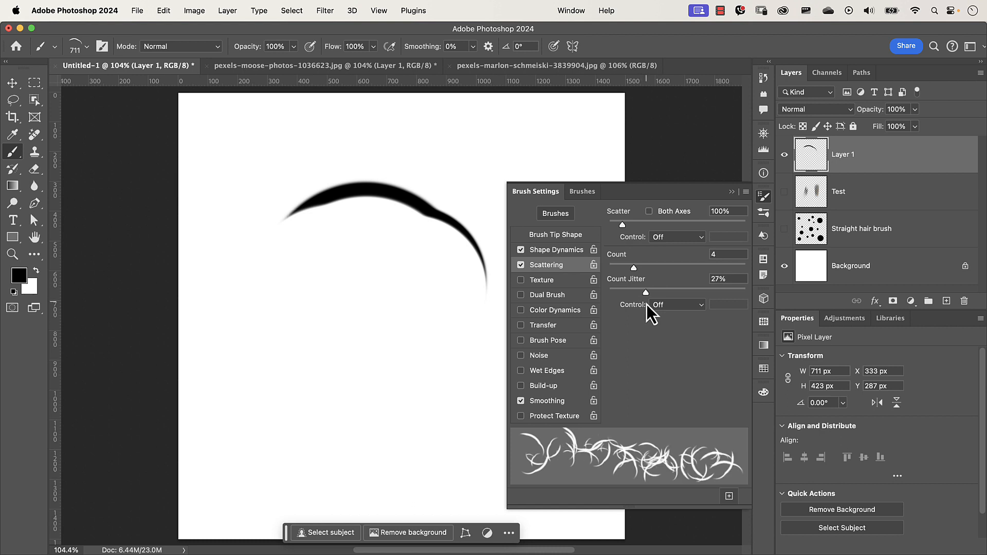
# - Enable Dual Brush using the 711 sampled curved tip in Color Burn mode
pyautogui.click(560, 298)
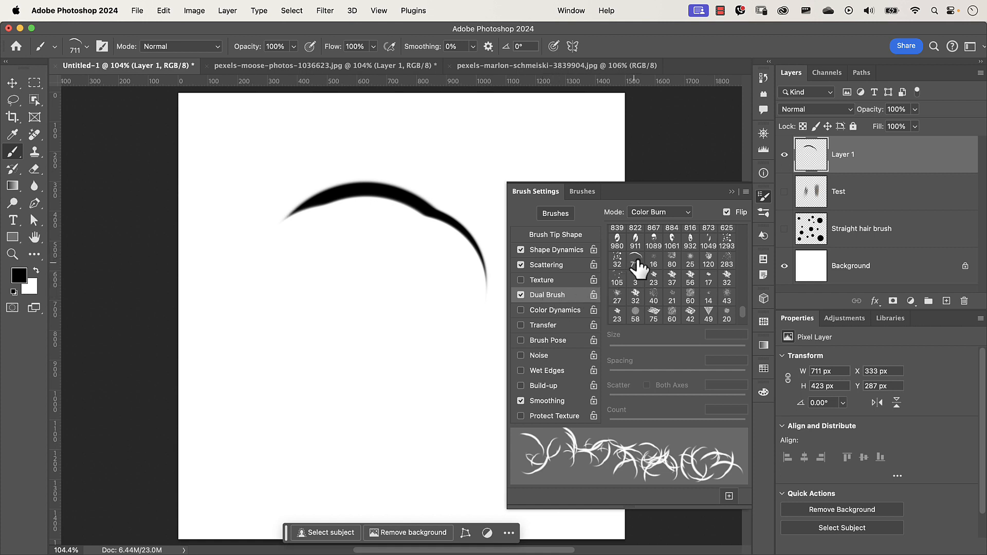
pyautogui.click(636, 261)
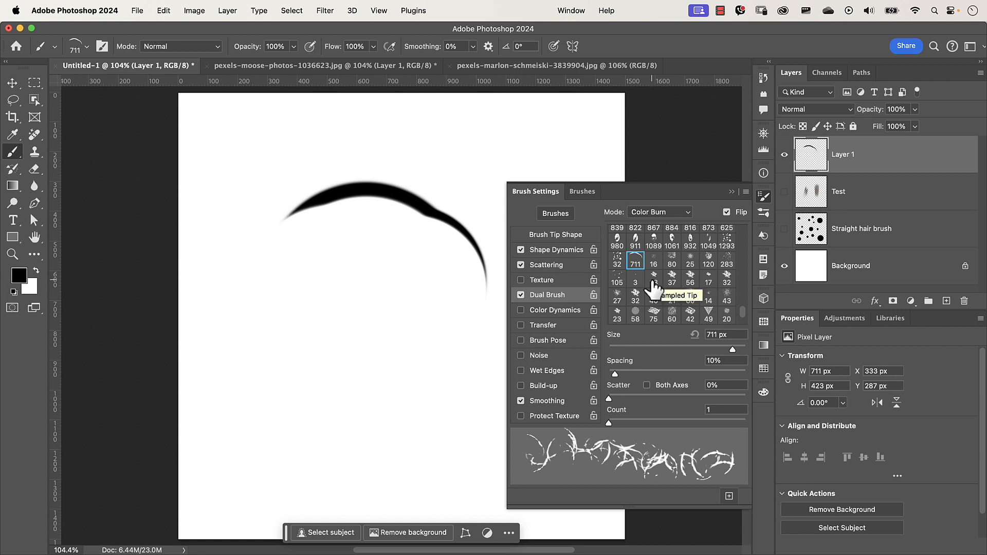
pyautogui.click(658, 214)
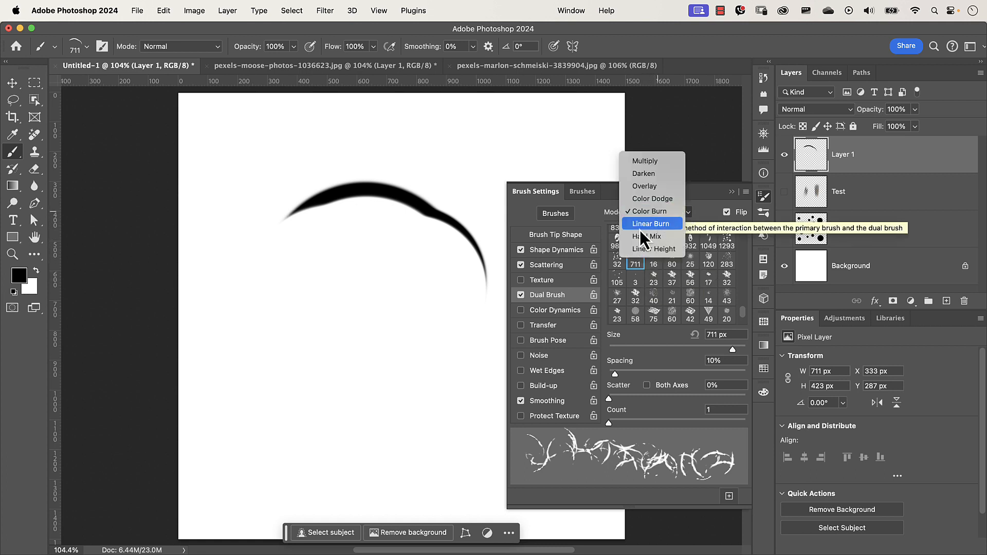
pyautogui.click(244, 32)
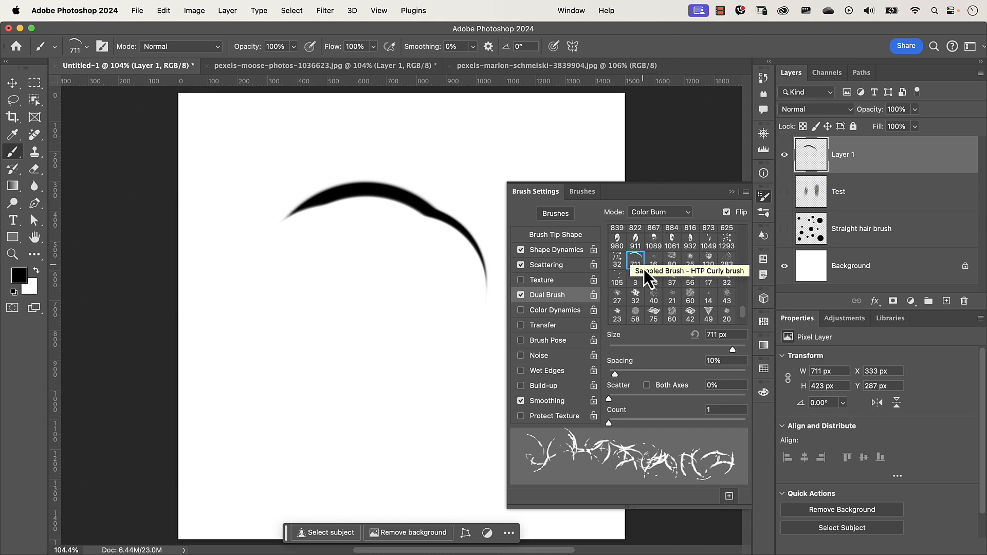
# - Set the dual brush size to 483 px, spacing to 26%, scatter to 96% and count to 2
pyautogui.moveTo(734, 350)
pyautogui.mouseDown()
pyautogui.moveTo(719, 353)
pyautogui.moveTo(736, 356)
pyautogui.mouseUp()
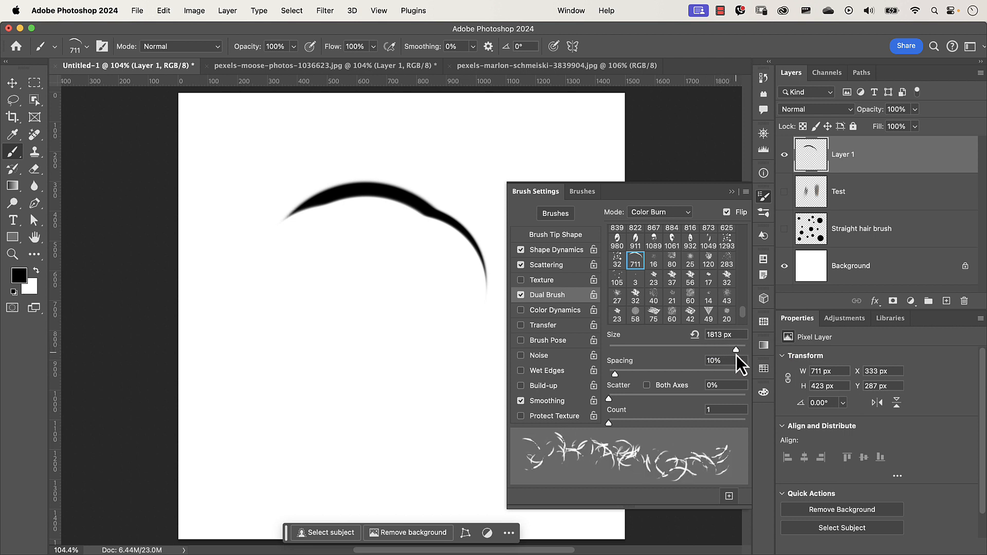
pyautogui.press('super+z')
pyautogui.moveTo(736, 350); pyautogui.dragTo(732, 351)
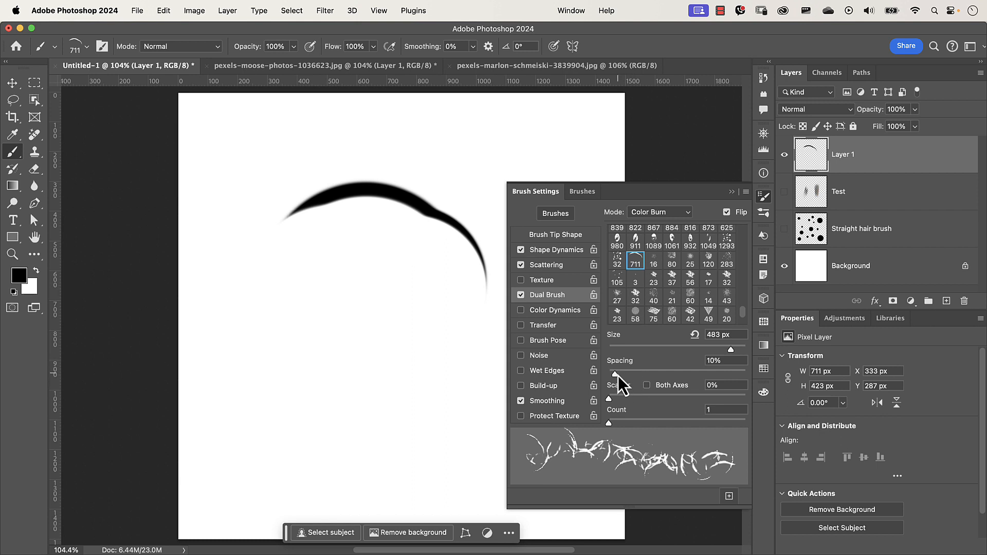
pyautogui.moveTo(618, 376)
pyautogui.mouseDown()
pyautogui.moveTo(644, 381)
pyautogui.moveTo(633, 381)
pyautogui.mouseUp()
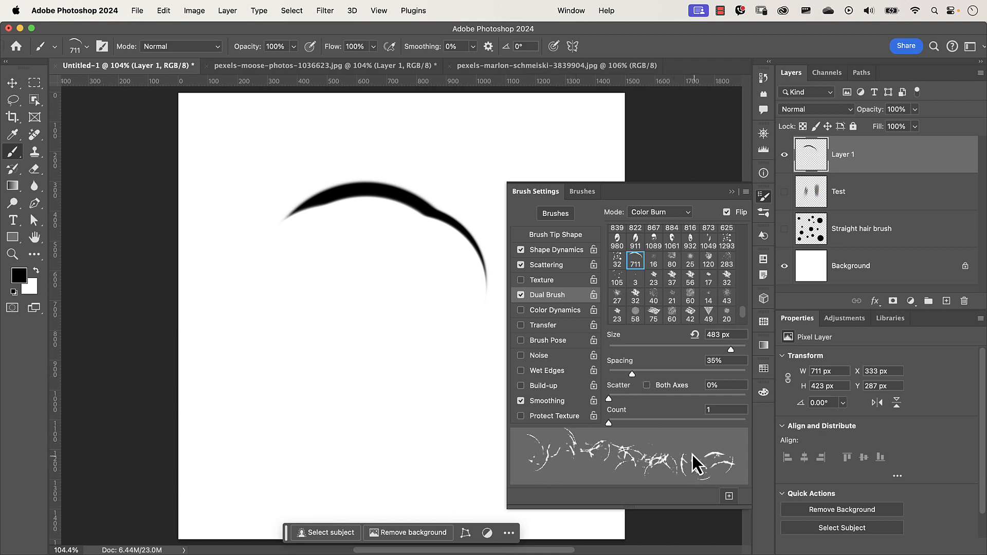
pyautogui.moveTo(632, 376)
pyautogui.mouseDown()
pyautogui.moveTo(640, 377)
pyautogui.moveTo(627, 376)
pyautogui.moveTo(615, 399)
pyautogui.moveTo(618, 423)
pyautogui.mouseUp()
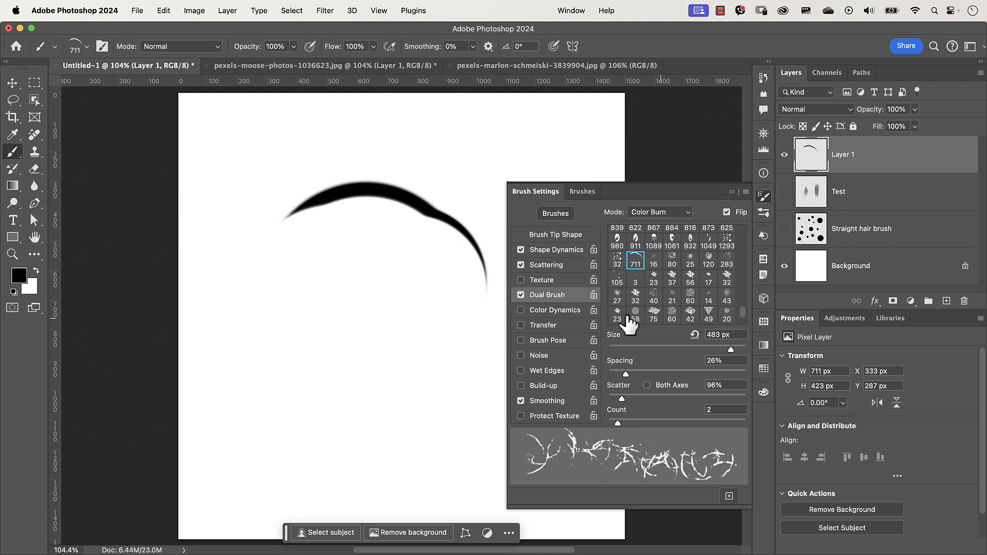
# - Paint test strokes with the adjusted curved brush at various sizes, undoing the first large stroke
pyautogui.moveTo(314, 318)
pyautogui.mouseDown()
pyautogui.moveTo(320, 298)
pyautogui.moveTo(277, 268)
pyautogui.moveTo(360, 329)
pyautogui.moveTo(339, 329)
pyautogui.mouseUp()
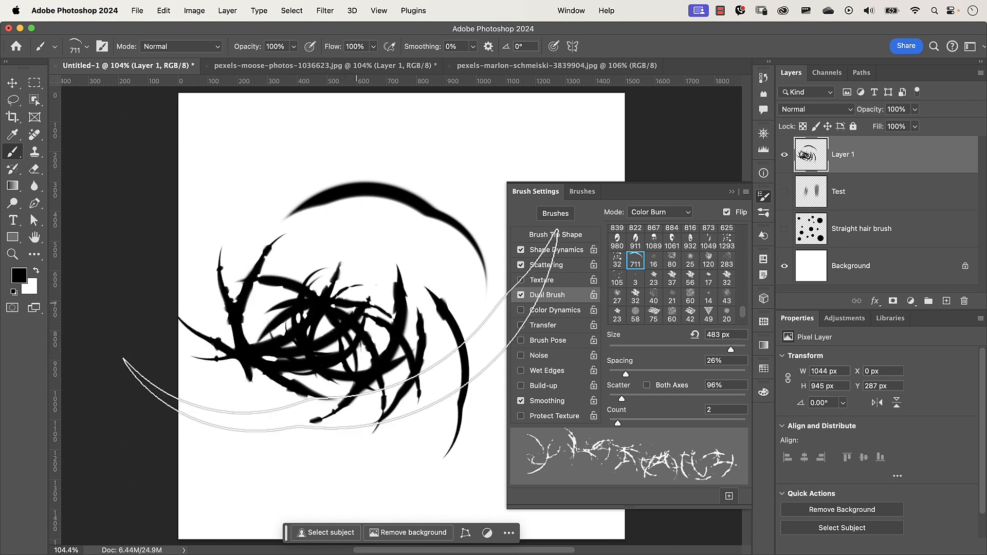
pyautogui.press('super+z')
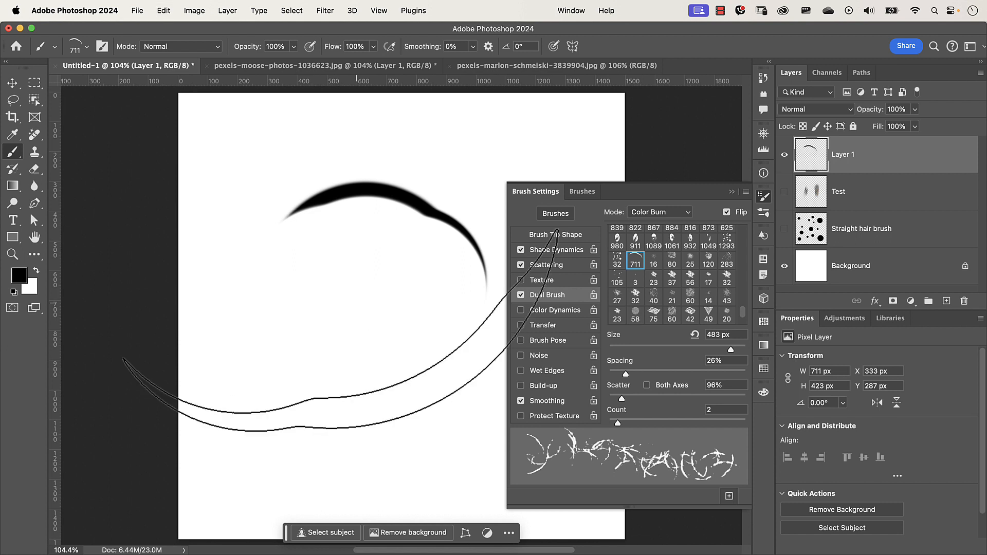
pyautogui.moveTo(356, 303)
pyautogui.mouseDown()
pyautogui.moveTo(357, 315)
pyautogui.moveTo(205, 346)
pyautogui.moveTo(146, 343)
pyautogui.moveTo(156, 343)
pyautogui.mouseUp()
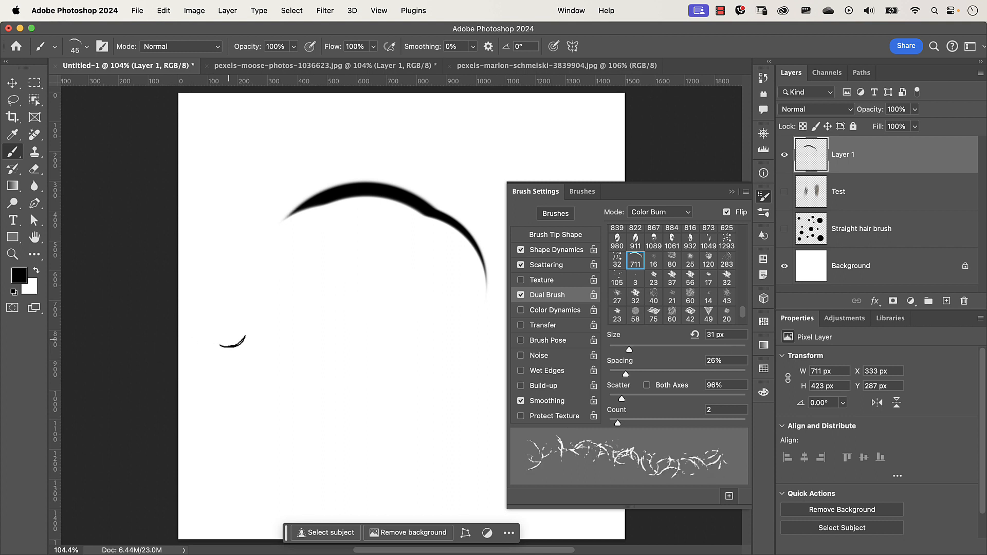
pyautogui.moveTo(260, 317)
pyautogui.mouseDown()
pyautogui.moveTo(265, 359)
pyautogui.moveTo(305, 334)
pyautogui.moveTo(354, 369)
pyautogui.moveTo(383, 343)
pyautogui.moveTo(341, 363)
pyautogui.moveTo(350, 365)
pyautogui.moveTo(347, 382)
pyautogui.moveTo(295, 396)
pyautogui.moveTo(309, 412)
pyautogui.moveTo(343, 389)
pyautogui.mouseUp()
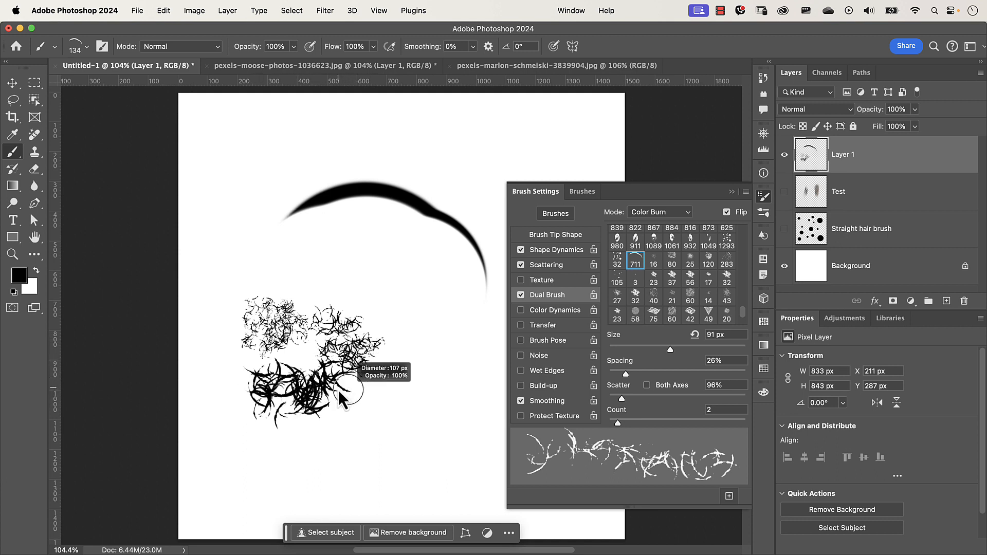
pyautogui.moveTo(436, 347)
pyautogui.mouseDown()
pyautogui.moveTo(406, 381)
pyautogui.moveTo(416, 432)
pyautogui.moveTo(324, 459)
pyautogui.mouseUp()
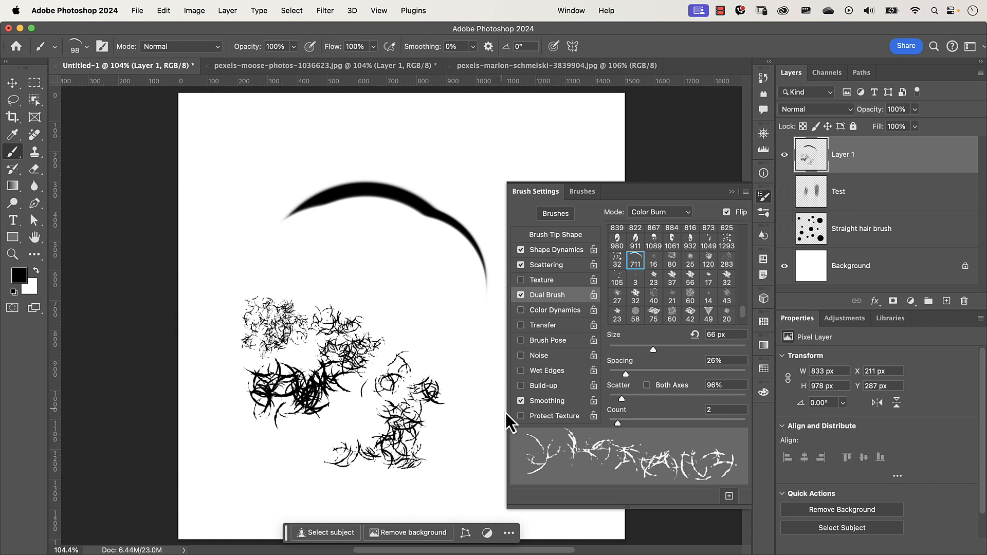
# - Save the current settings as a new brush preset named Sampled Brush - HTP Curly brush v2
pyautogui.click(729, 497)
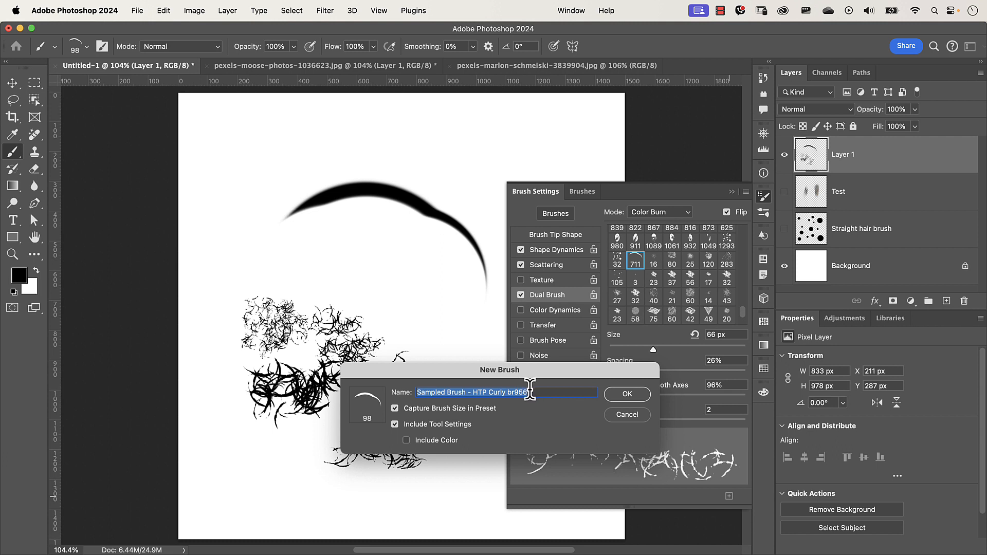
pyautogui.click(533, 392)
pyautogui.press('super+a')
pyautogui.press('Right')
pyautogui.press('BackSpace')
pyautogui.press('BackSpace')
pyautogui.press('BackSpace')
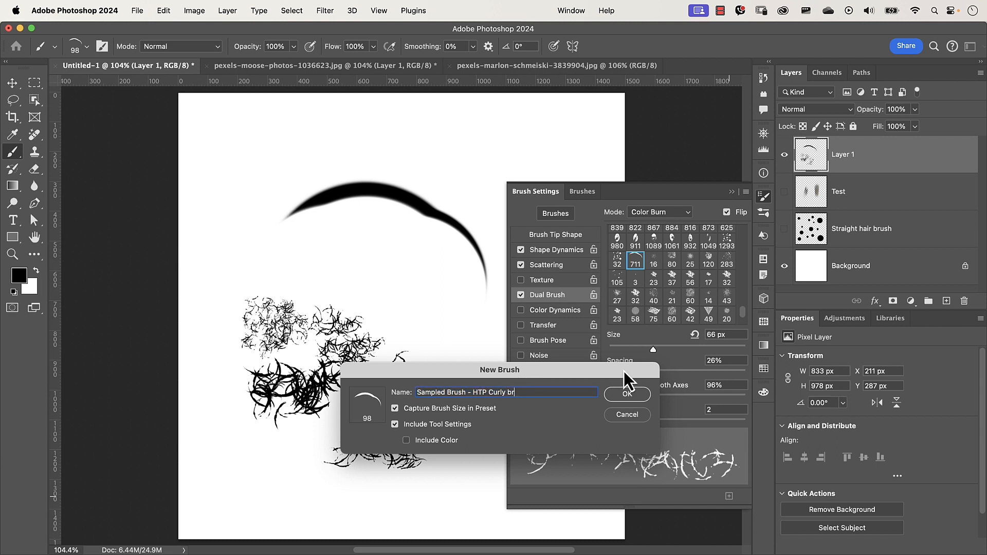
pyautogui.write('ush v2')
pyautogui.click(627, 394)
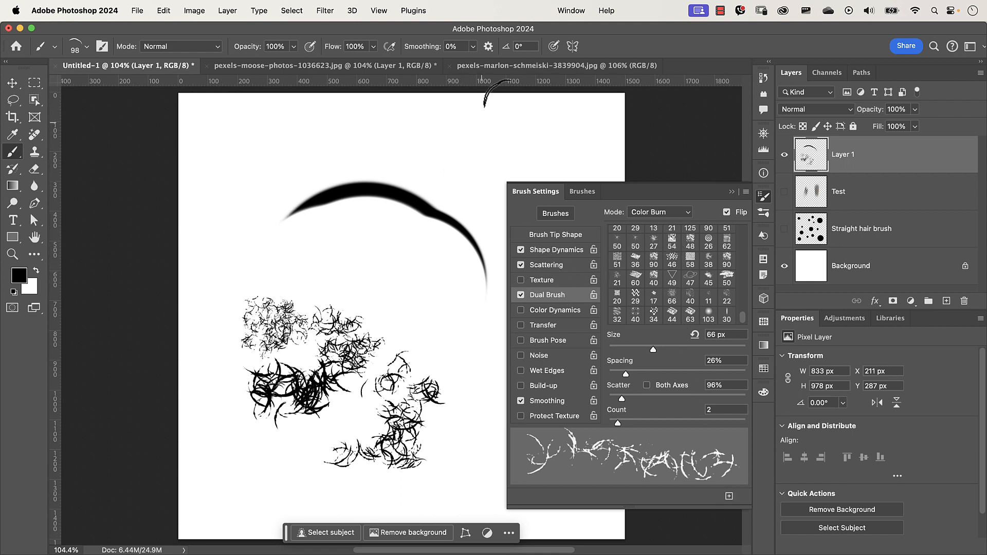
# - Switch to the pexels-marlon-schmeiski-3839904 portrait, hide the brush settings, and add a new empty layer
pyautogui.click(505, 67)
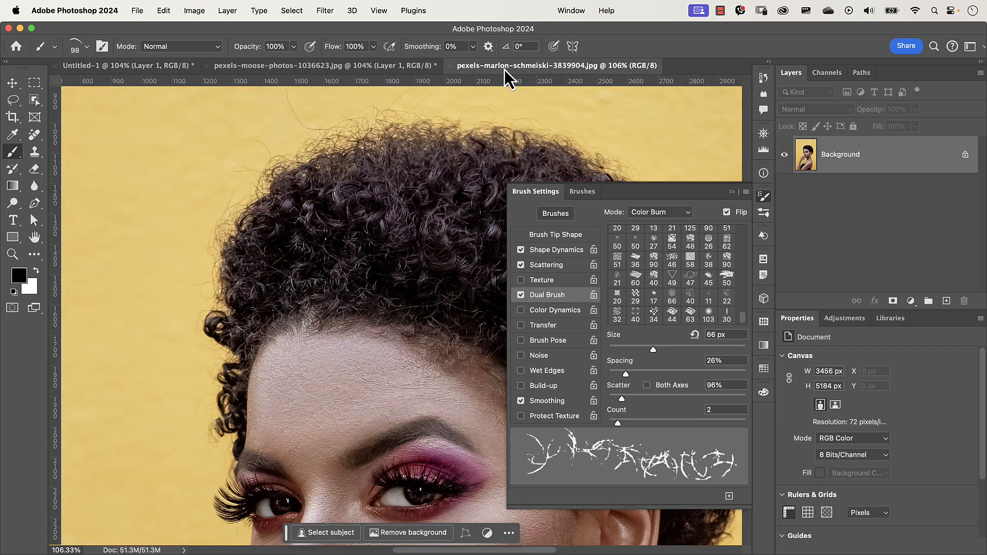
pyautogui.click(732, 192)
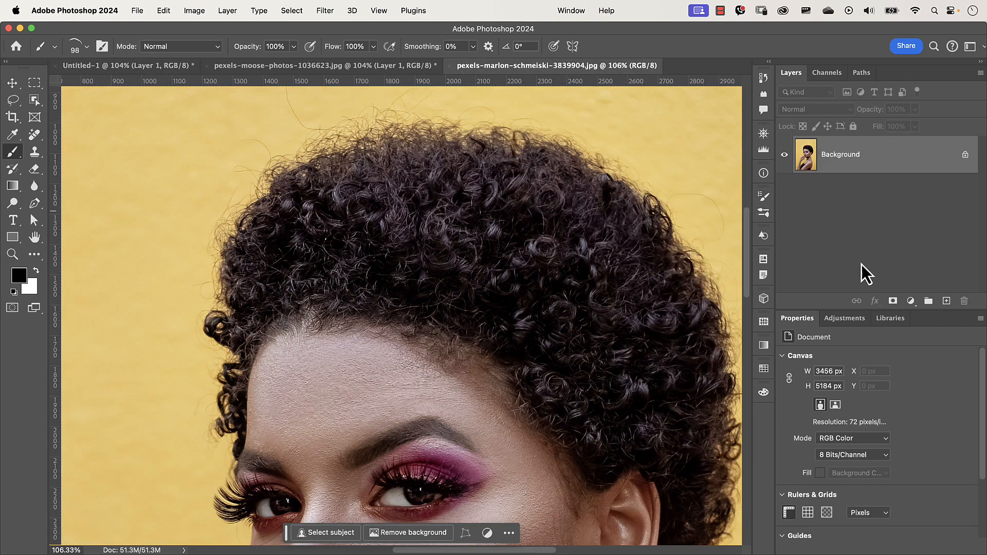
pyautogui.click(946, 302)
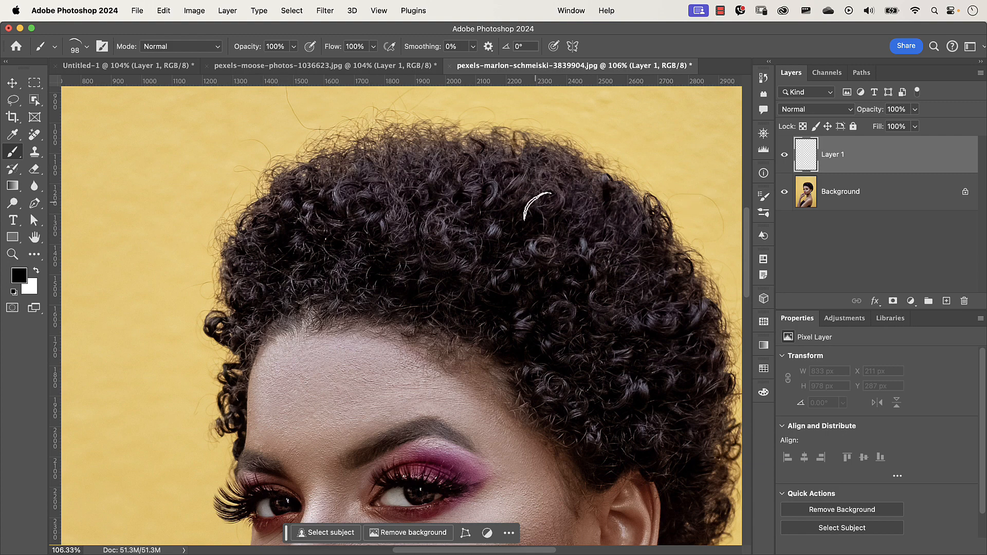
# - Sample a dark brown hair colour from the curls as the foreground colour
pyautogui.click(532, 222)
pyautogui.moveTo(533, 236)
pyautogui.mouseDown()
pyautogui.moveTo(509, 237)
pyautogui.moveTo(467, 269)
pyautogui.mouseUp()
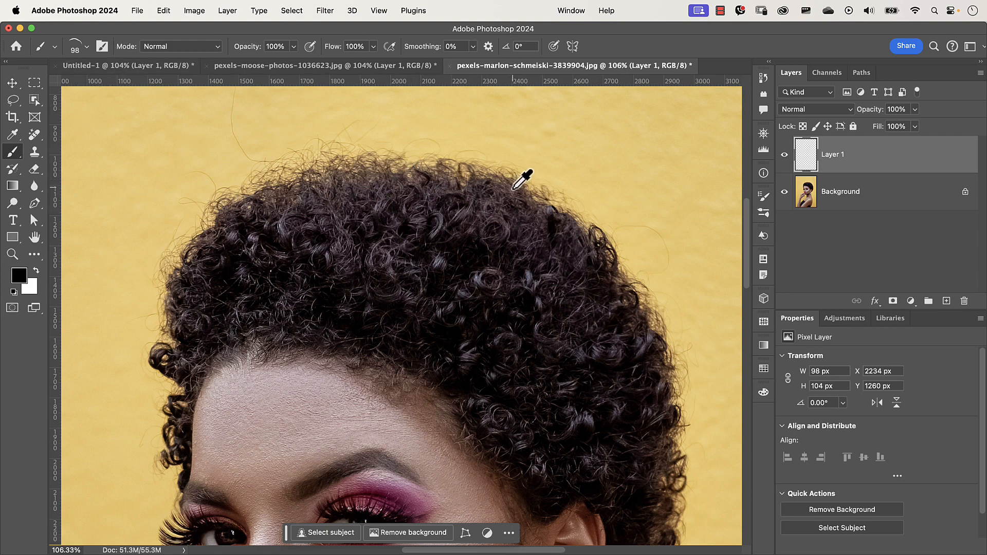
pyautogui.keyDown('alt'); pyautogui.click(514, 184); pyautogui.keyUp('alt')
pyautogui.keyDown('alt'); pyautogui.click(517, 187); pyautogui.keyUp('alt')
# - Paint test curl strokes on Layer 1 and set the layer's blend mode to Multiply
pyautogui.moveTo(668, 172)
pyautogui.mouseDown()
pyautogui.moveTo(658, 165)
pyautogui.moveTo(669, 174)
pyautogui.moveTo(678, 149)
pyautogui.moveTo(692, 169)
pyautogui.moveTo(676, 177)
pyautogui.moveTo(661, 164)
pyautogui.moveTo(683, 157)
pyautogui.mouseUp()
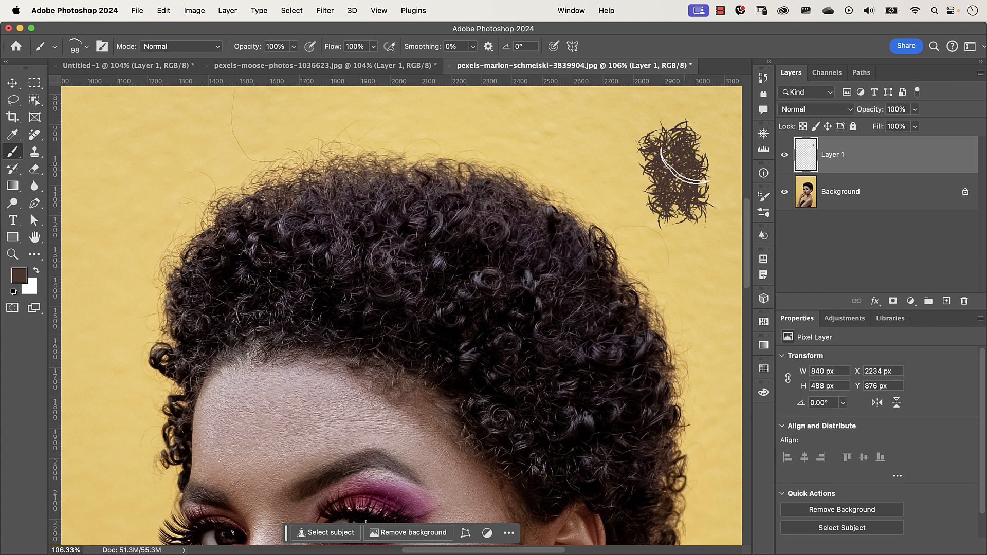
pyautogui.click(810, 110)
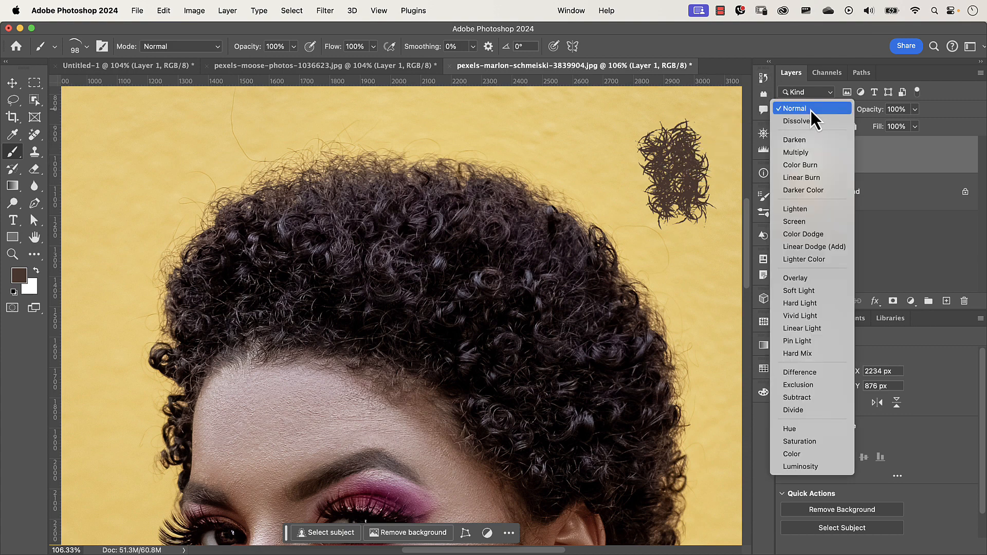
pyautogui.click(815, 149)
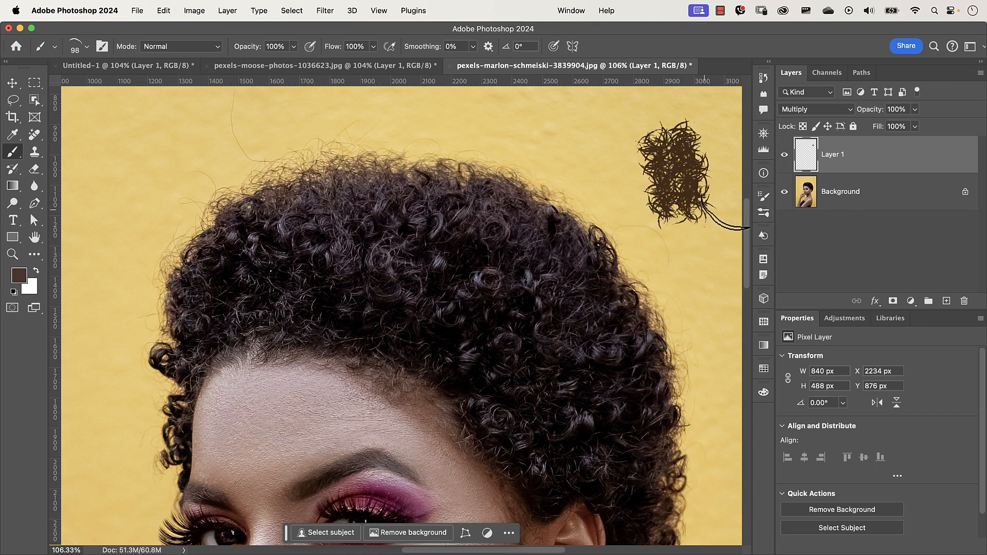
pyautogui.moveTo(597, 167); pyautogui.dragTo(646, 202)
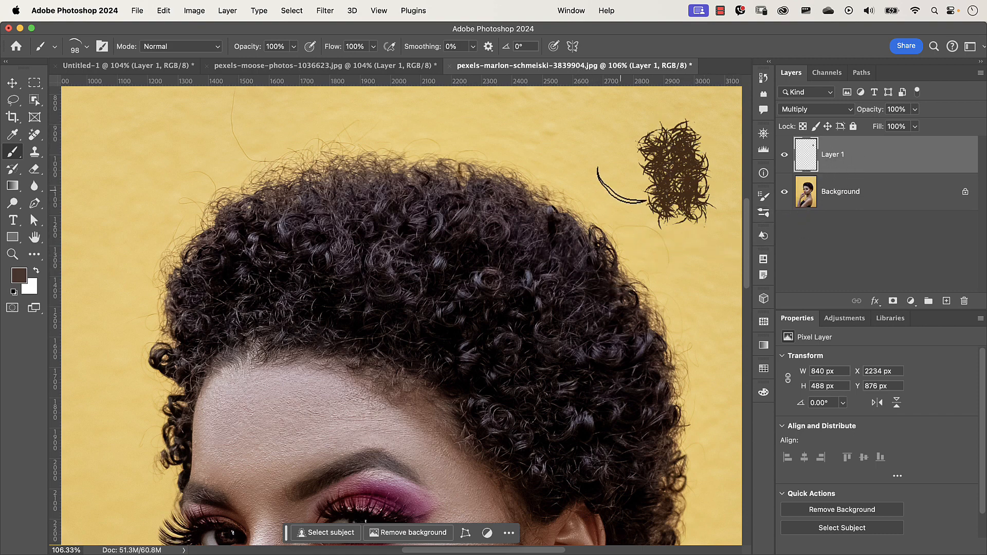
# - Clear all painted content from Layer 1 and deselect
pyautogui.press('super+a')
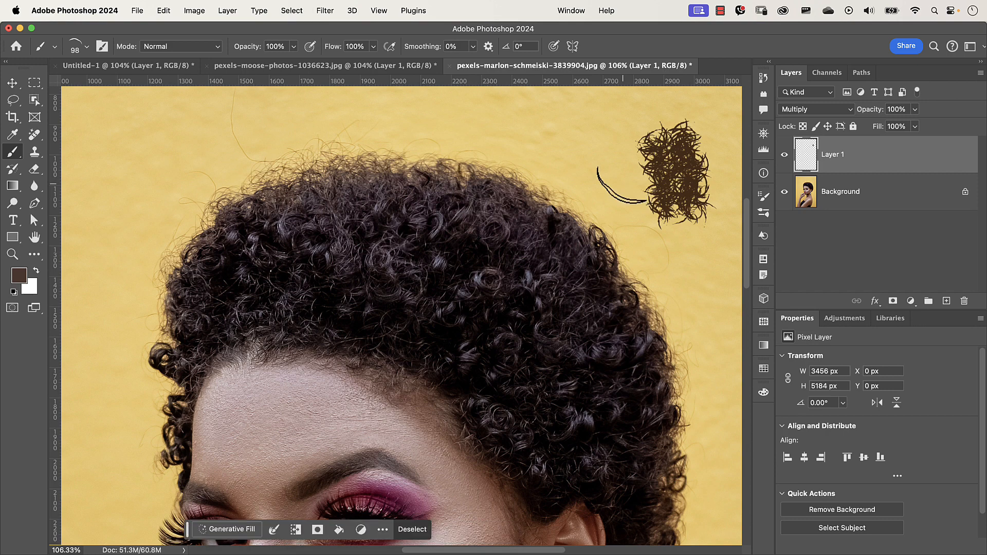
pyautogui.press('Delete')
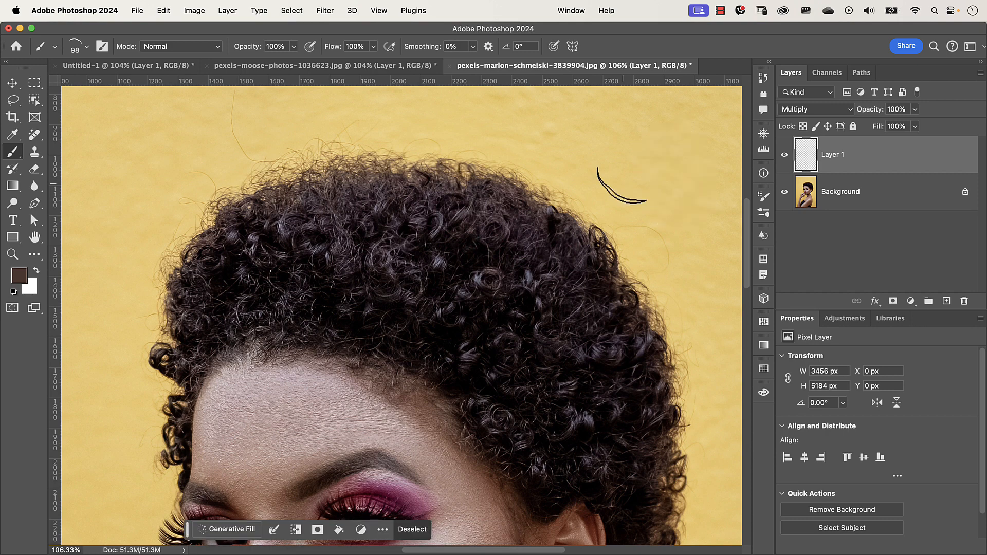
pyautogui.press('super+d')
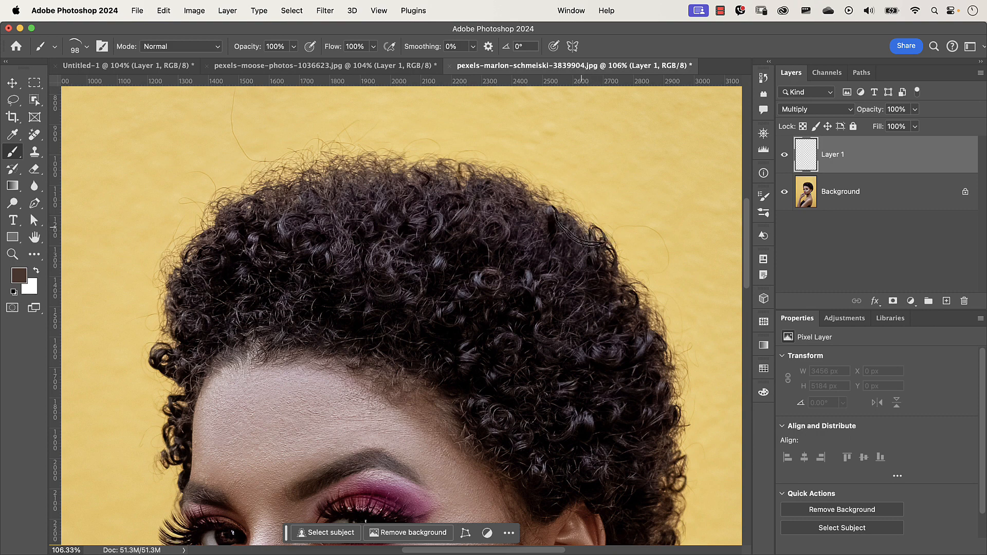
# - Paint curly strands along the top of the hair on Layer 1 and set the layer opacity to 46%
pyautogui.click(583, 229)
pyautogui.moveTo(582, 230)
pyautogui.mouseDown()
pyautogui.moveTo(595, 270)
pyautogui.moveTo(643, 284)
pyautogui.moveTo(692, 383)
pyautogui.moveTo(668, 414)
pyautogui.moveTo(692, 414)
pyautogui.moveTo(690, 445)
pyautogui.moveTo(658, 485)
pyautogui.mouseUp()
pyautogui.moveTo(560, 222)
pyautogui.mouseDown()
pyautogui.moveTo(501, 176)
pyautogui.moveTo(452, 165)
pyautogui.moveTo(474, 177)
pyautogui.moveTo(463, 188)
pyautogui.mouseUp()
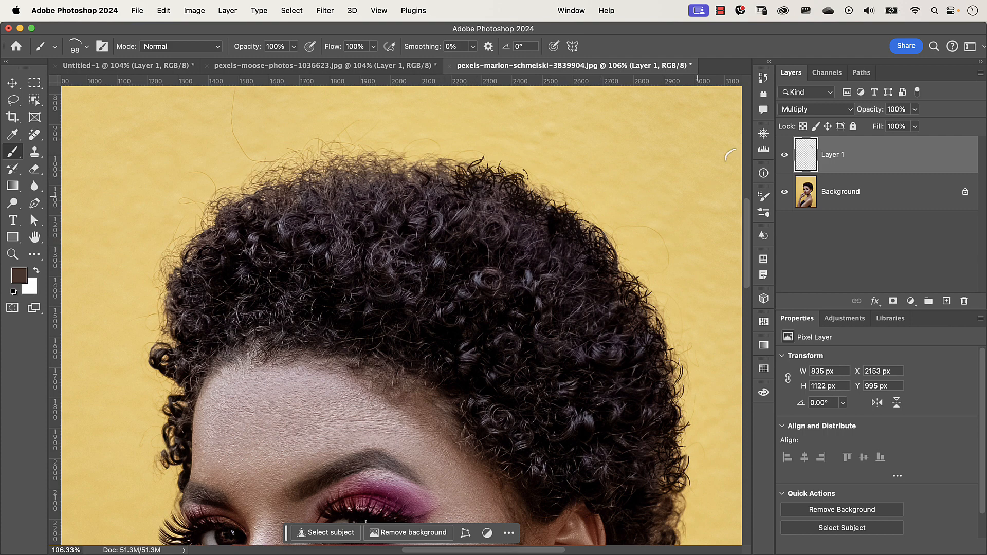
pyautogui.moveTo(871, 110)
pyautogui.mouseDown()
pyautogui.moveTo(856, 114)
pyautogui.moveTo(871, 114)
pyautogui.mouseUp()
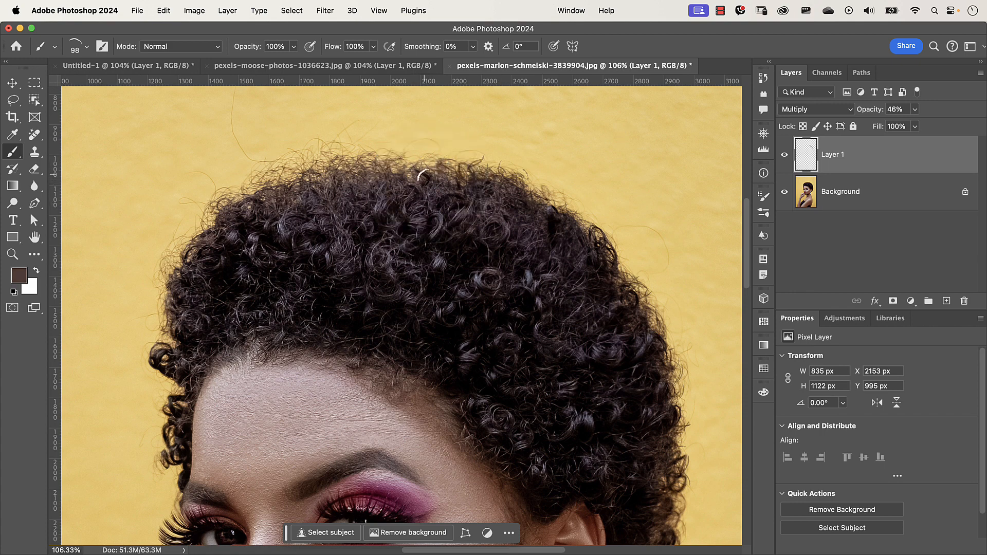
pyautogui.moveTo(422, 161)
pyautogui.mouseDown()
pyautogui.moveTo(445, 162)
pyautogui.moveTo(386, 164)
pyautogui.mouseUp()
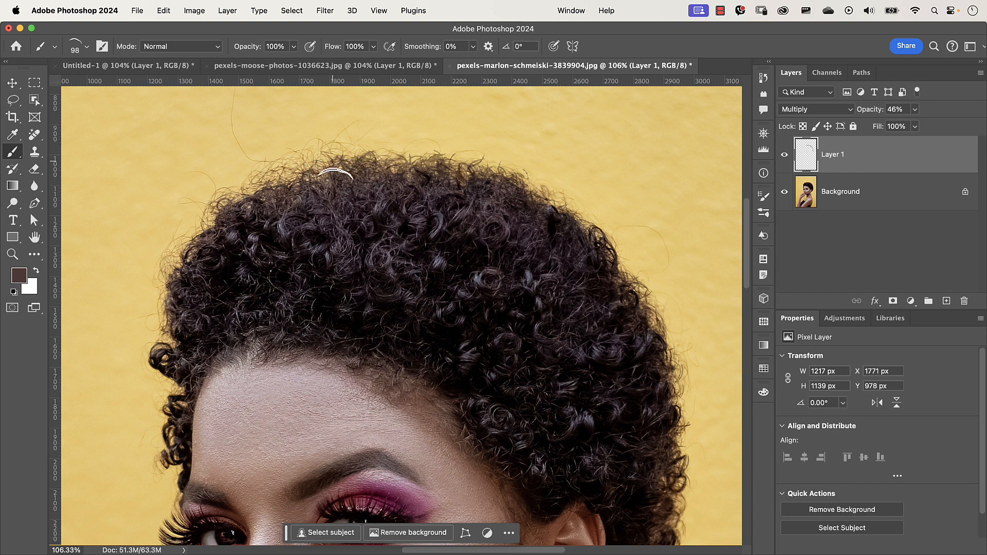
pyautogui.moveTo(336, 194); pyautogui.dragTo(309, 195)
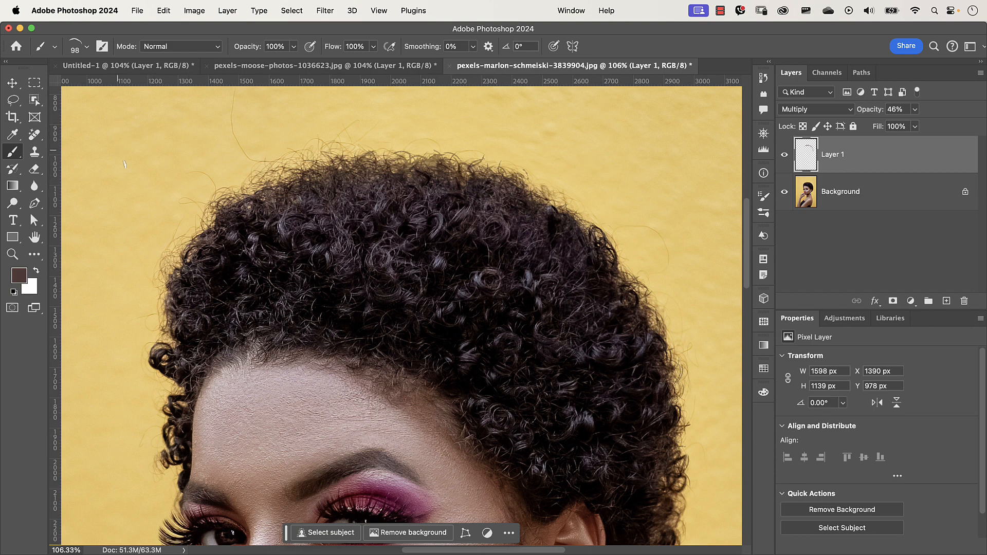
# - Paint a curl cluster in the background area and undo the last two strokes
pyautogui.moveTo(125, 164)
pyautogui.mouseDown()
pyautogui.moveTo(136, 202)
pyautogui.moveTo(131, 171)
pyautogui.moveTo(153, 153)
pyautogui.moveTo(148, 142)
pyautogui.moveTo(152, 194)
pyautogui.moveTo(160, 148)
pyautogui.mouseUp()
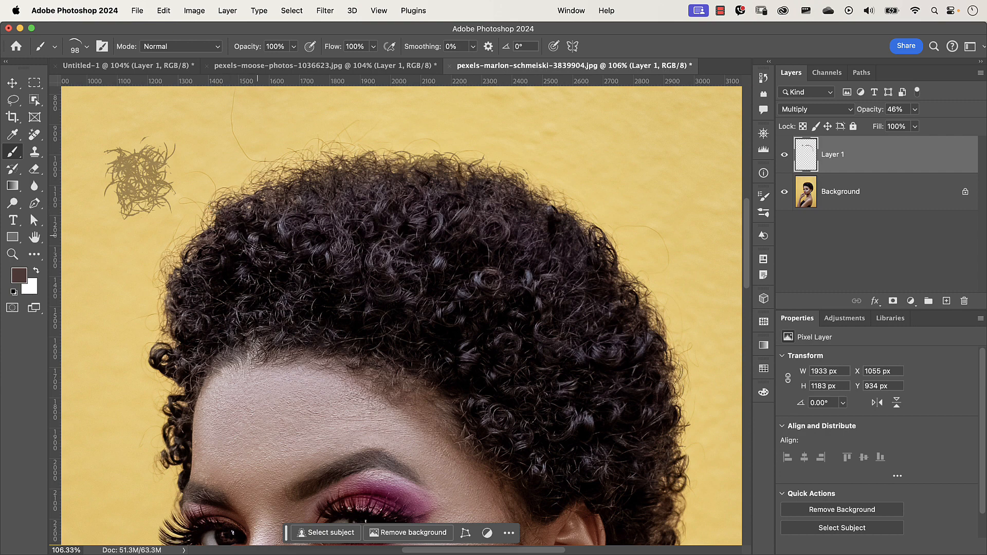
pyautogui.press('super+z')
pyautogui.press('super+z')
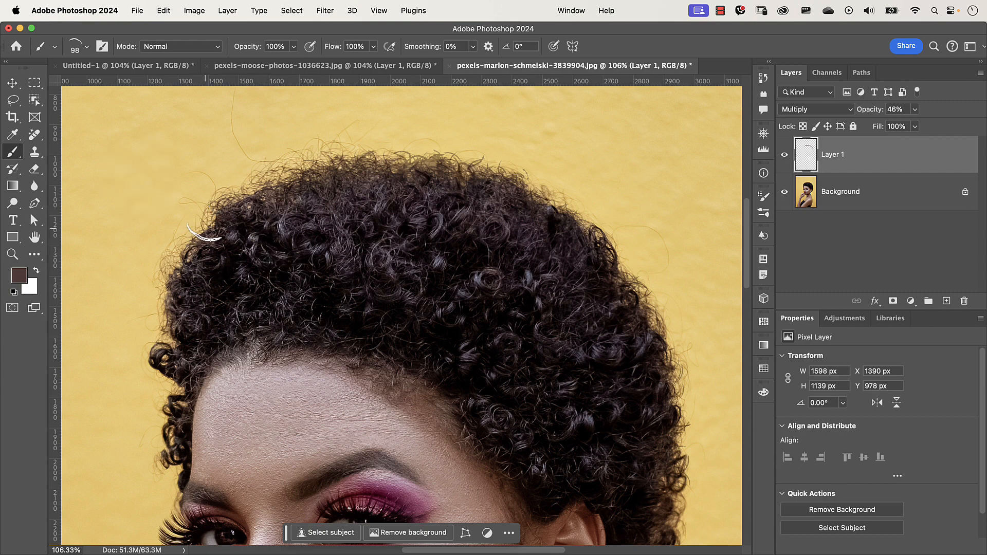
# - Sample the hair colour and paint curly strands along the hair's upper-left edge
pyautogui.moveTo(209, 234)
pyautogui.mouseDown()
pyautogui.moveTo(187, 279)
pyautogui.moveTo(200, 288)
pyautogui.mouseUp()
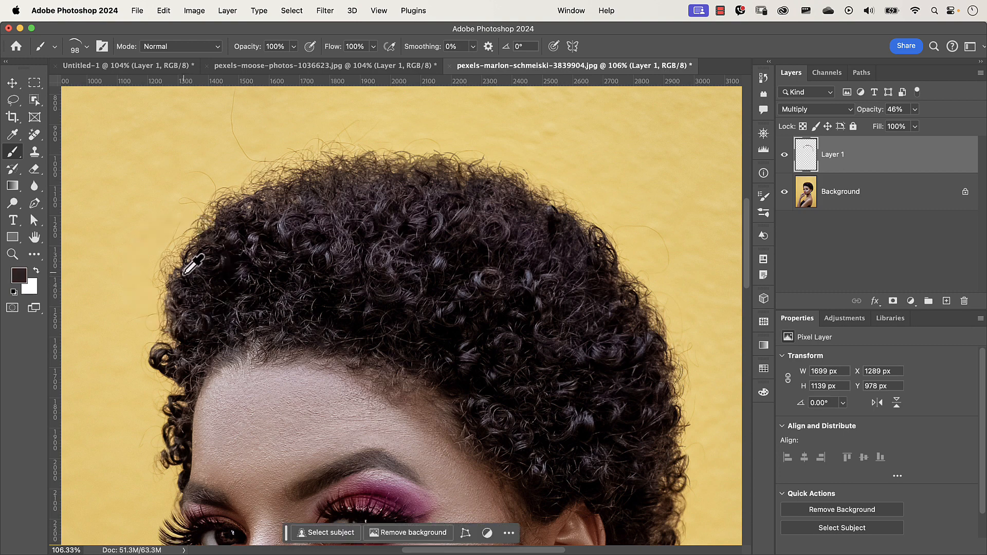
pyautogui.moveTo(185, 272)
pyautogui.mouseDown()
pyautogui.moveTo(164, 282)
pyautogui.moveTo(185, 316)
pyautogui.moveTo(162, 311)
pyautogui.moveTo(180, 364)
pyautogui.moveTo(165, 370)
pyautogui.moveTo(180, 340)
pyautogui.moveTo(189, 380)
pyautogui.mouseUp()
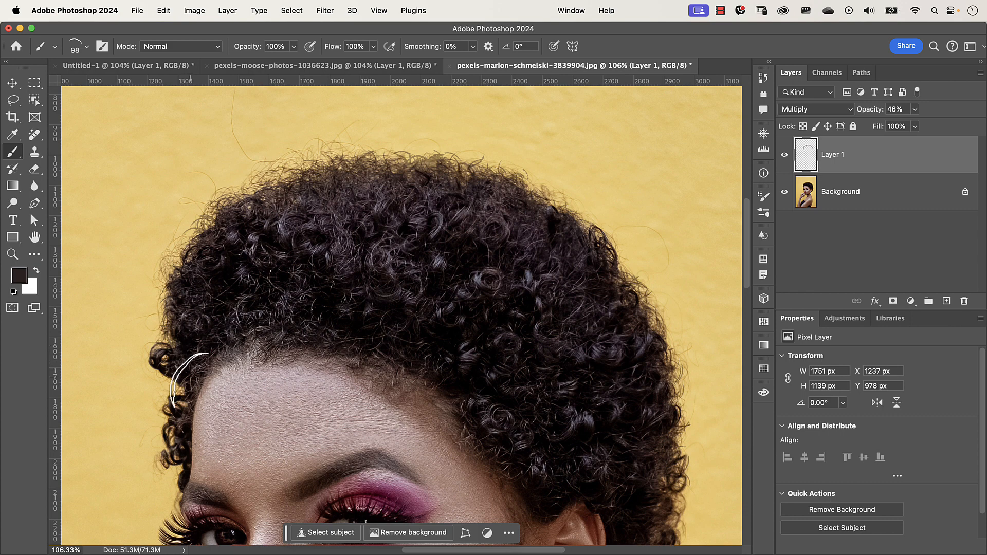
pyautogui.keyDown('alt'); pyautogui.click(203, 239); pyautogui.keyUp('alt')
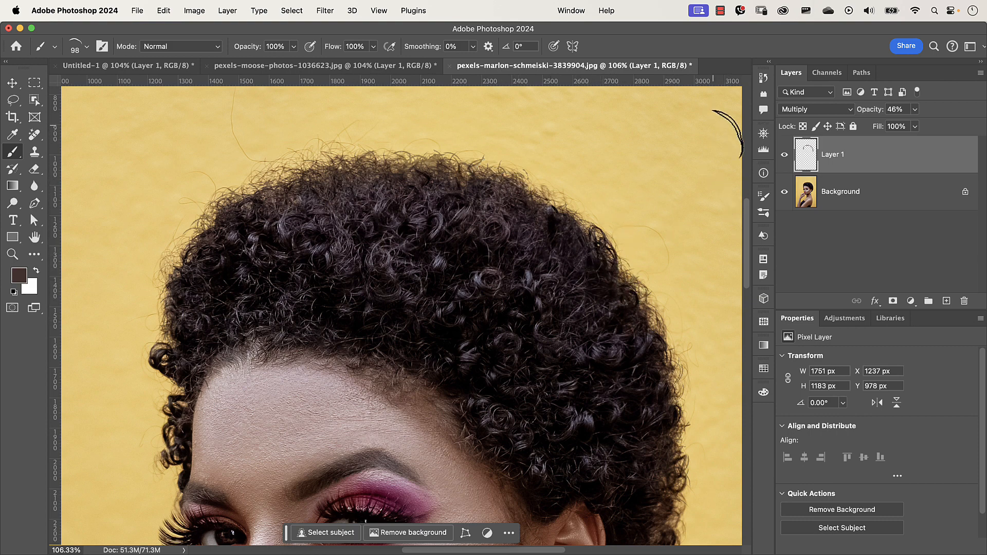
# - Hide Layer 1 and add a new empty layer above it
pyautogui.click(784, 154)
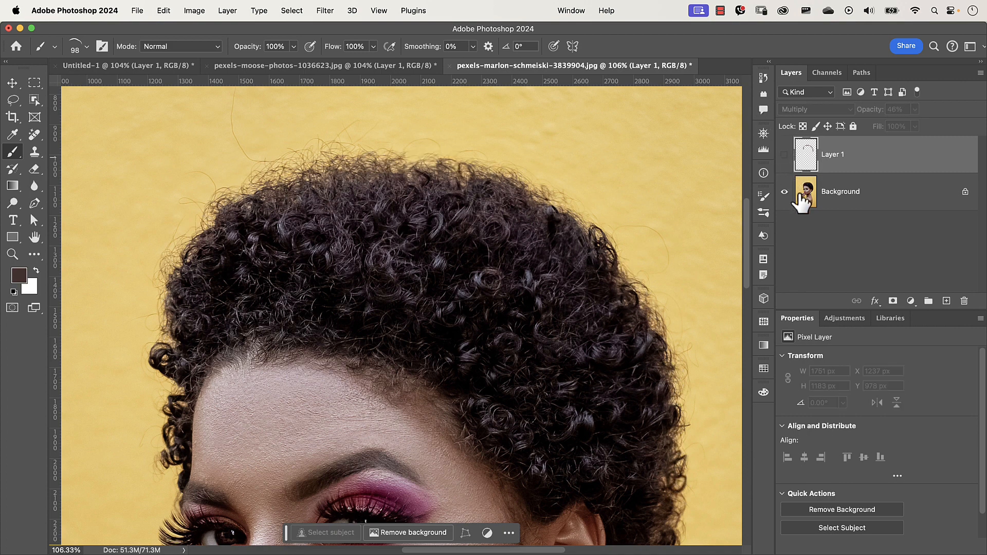
pyautogui.click(946, 302)
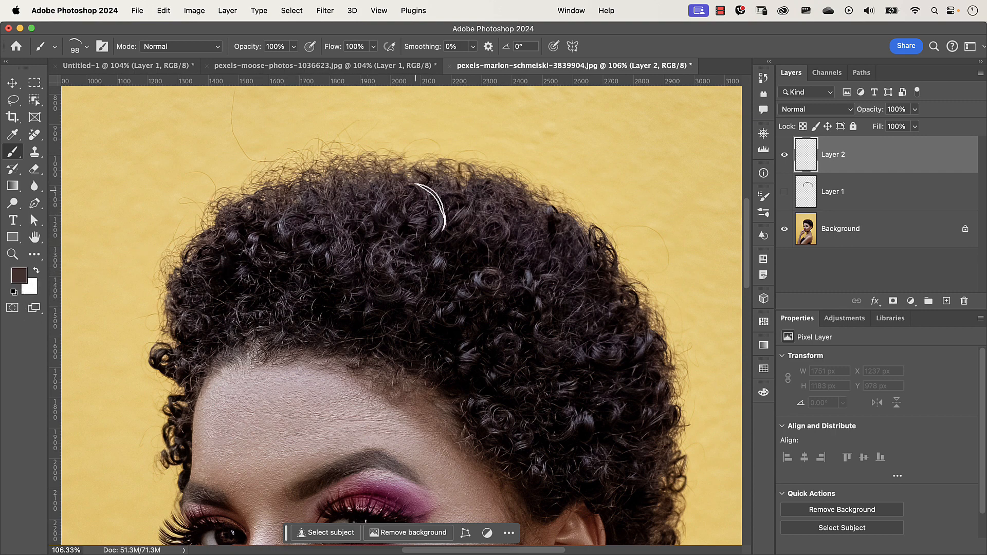
# - Swap the foreground colour to white and set the new layer's blend mode to Soft Light
pyautogui.press('x')
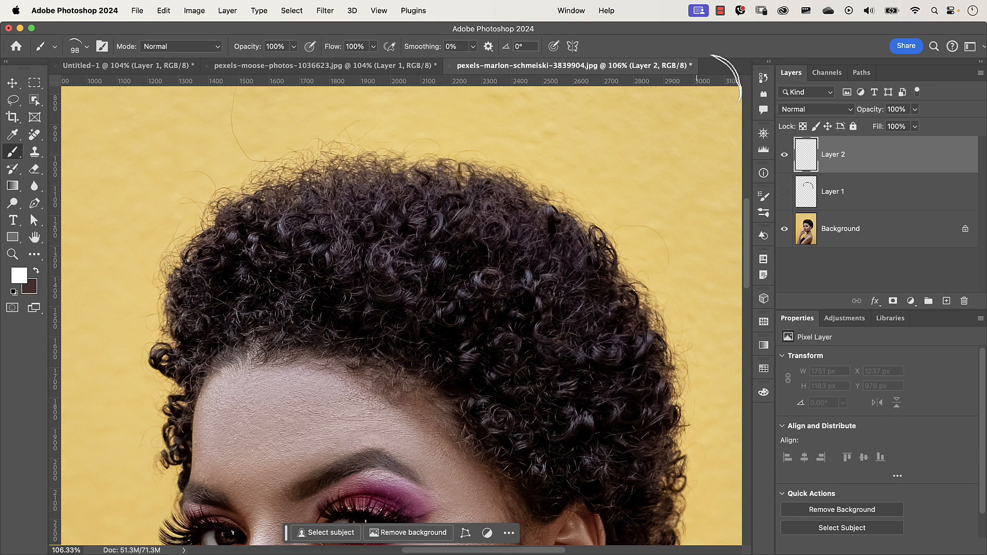
pyautogui.click(807, 110)
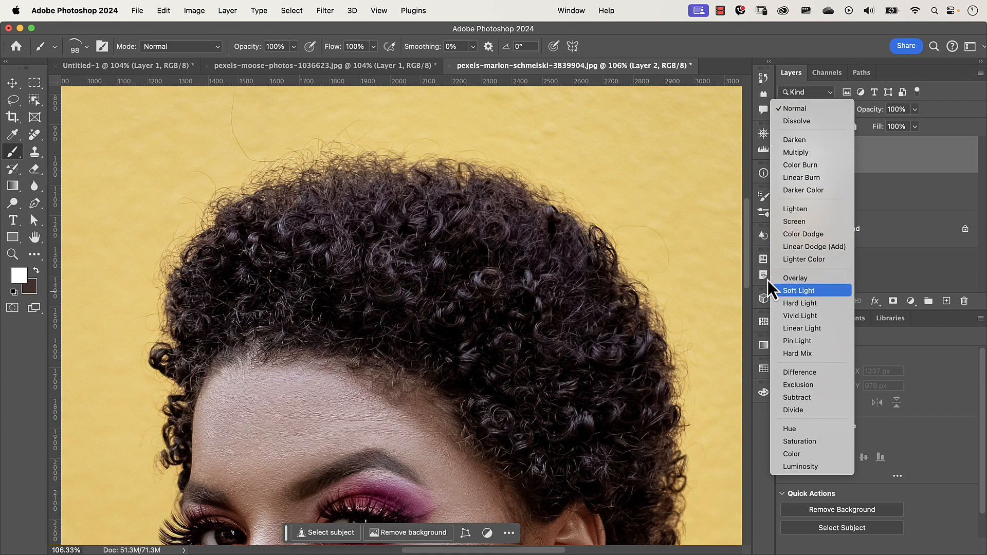
pyautogui.click(820, 291)
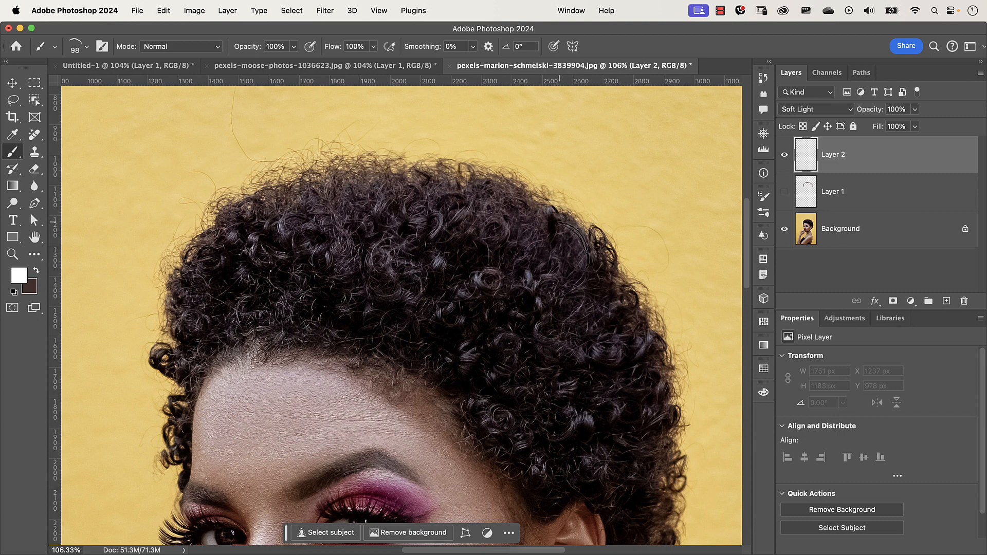
pyautogui.moveTo(578, 233)
pyautogui.mouseDown()
pyautogui.moveTo(574, 260)
pyautogui.moveTo(637, 349)
pyautogui.moveTo(658, 442)
pyautogui.mouseUp()
pyautogui.moveTo(536, 218)
pyautogui.mouseDown()
pyautogui.moveTo(473, 193)
pyautogui.moveTo(387, 203)
pyautogui.moveTo(336, 166)
pyautogui.moveTo(309, 195)
pyautogui.moveTo(314, 219)
pyautogui.moveTo(268, 224)
pyautogui.moveTo(214, 282)
pyautogui.moveTo(193, 285)
pyautogui.mouseUp()
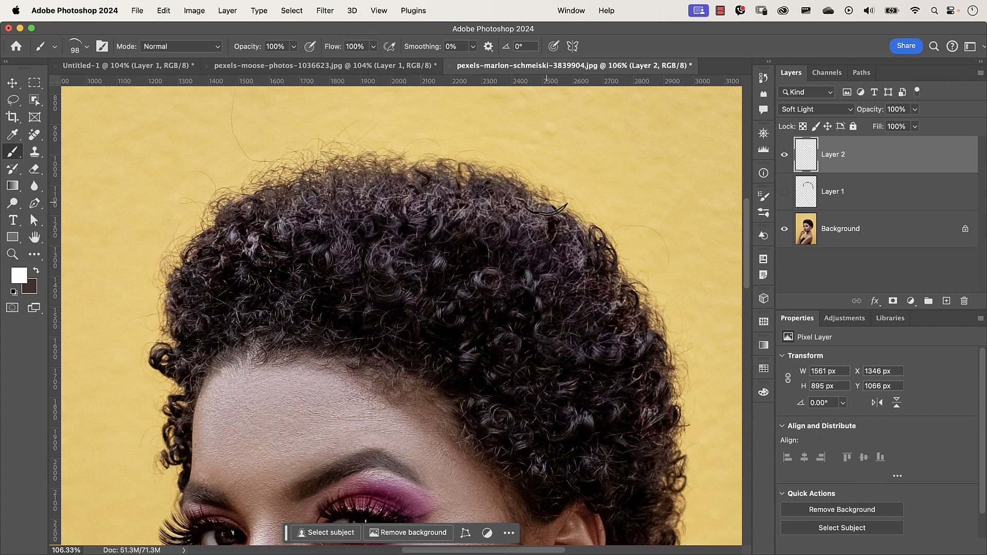
pyautogui.press('super+z')
pyautogui.press('super+z')
pyautogui.press('super+z')
pyautogui.press('super+z')
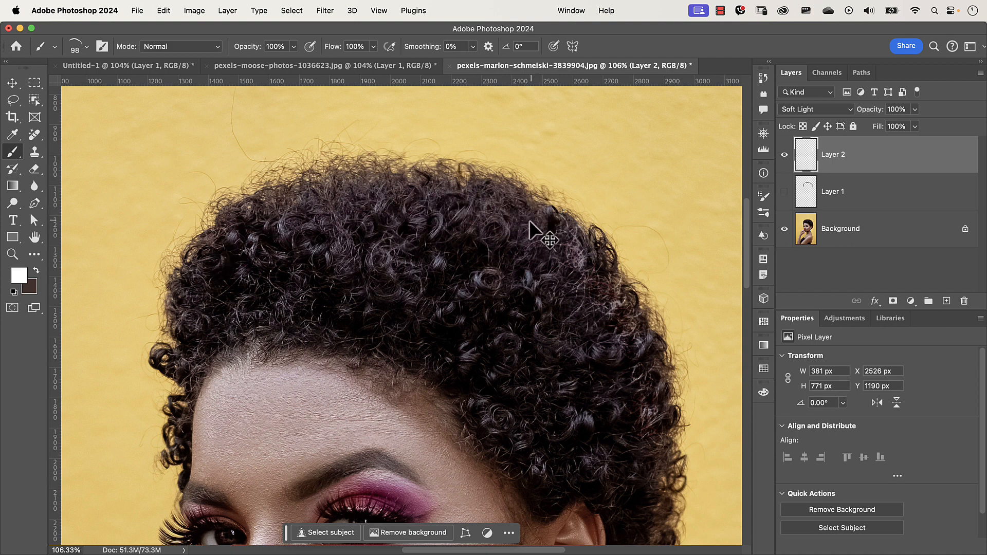
pyautogui.press('super+z')
pyautogui.press('super+z')
pyautogui.press('super+z')
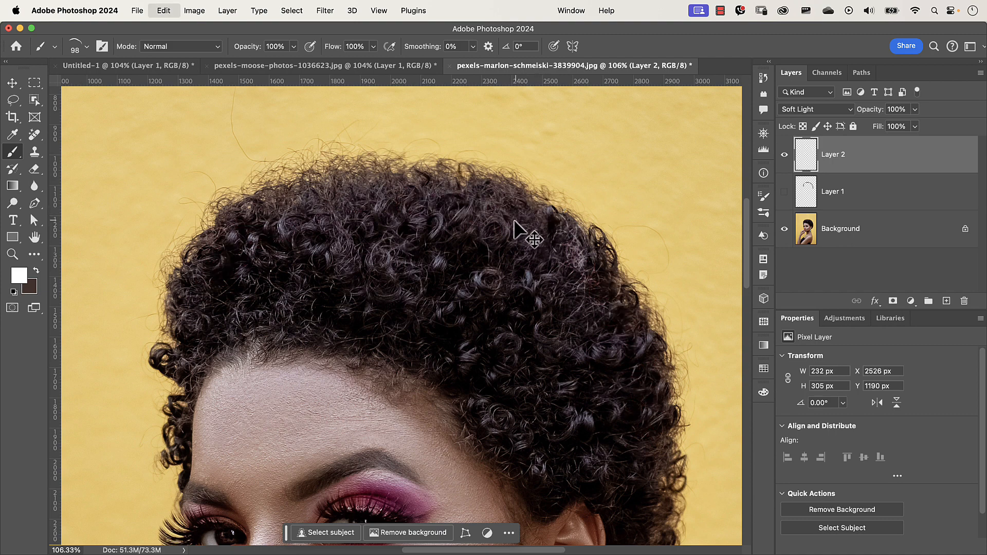
pyautogui.press('super+z')
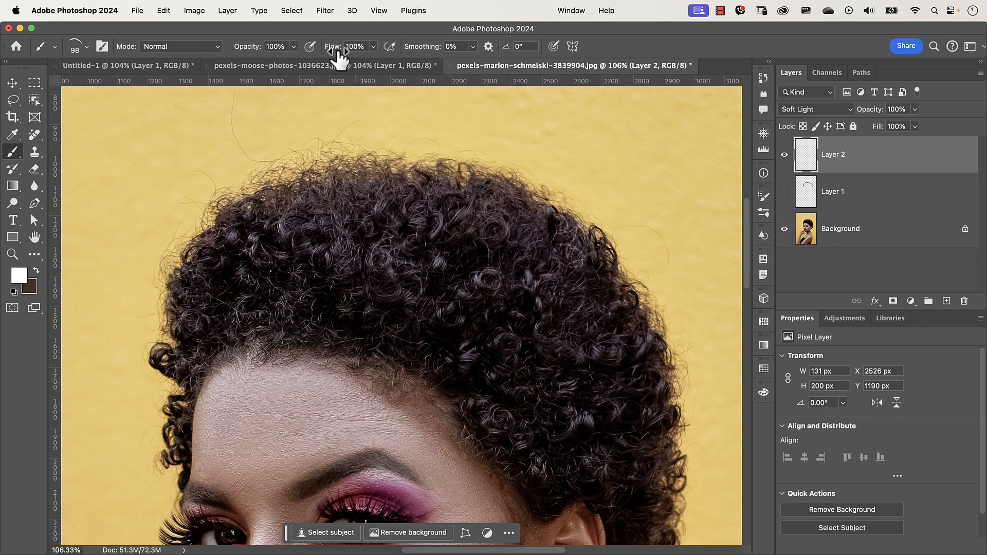
# - Set the brush flow to 37% and paint white highlight strands across the curls
pyautogui.moveTo(339, 52); pyautogui.dragTo(328, 49)
pyautogui.moveTo(585, 265)
pyautogui.mouseDown()
pyautogui.moveTo(617, 295)
pyautogui.moveTo(561, 230)
pyautogui.moveTo(442, 190)
pyautogui.moveTo(391, 190)
pyautogui.mouseUp()
pyautogui.moveTo(308, 200)
pyautogui.mouseDown()
pyautogui.moveTo(224, 258)
pyautogui.moveTo(226, 229)
pyautogui.moveTo(185, 292)
pyautogui.mouseUp()
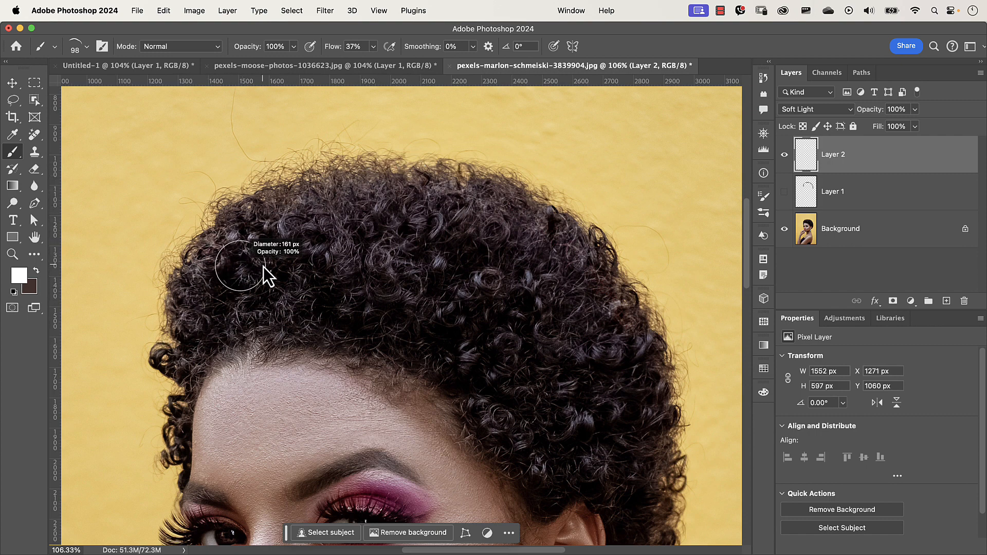
# - Enlarge the brush to 167 px and paint highlight strands across the top and right of the hair
pyautogui.moveTo(263, 266); pyautogui.dragTo(265, 268)
pyautogui.moveTo(256, 233)
pyautogui.mouseDown()
pyautogui.moveTo(433, 230)
pyautogui.moveTo(502, 180)
pyautogui.moveTo(531, 194)
pyautogui.moveTo(507, 250)
pyautogui.moveTo(547, 243)
pyautogui.moveTo(607, 290)
pyautogui.moveTo(667, 402)
pyautogui.moveTo(625, 369)
pyautogui.moveTo(649, 445)
pyautogui.moveTo(679, 443)
pyautogui.moveTo(661, 433)
pyautogui.moveTo(639, 463)
pyautogui.moveTo(643, 443)
pyautogui.moveTo(653, 502)
pyautogui.mouseUp()
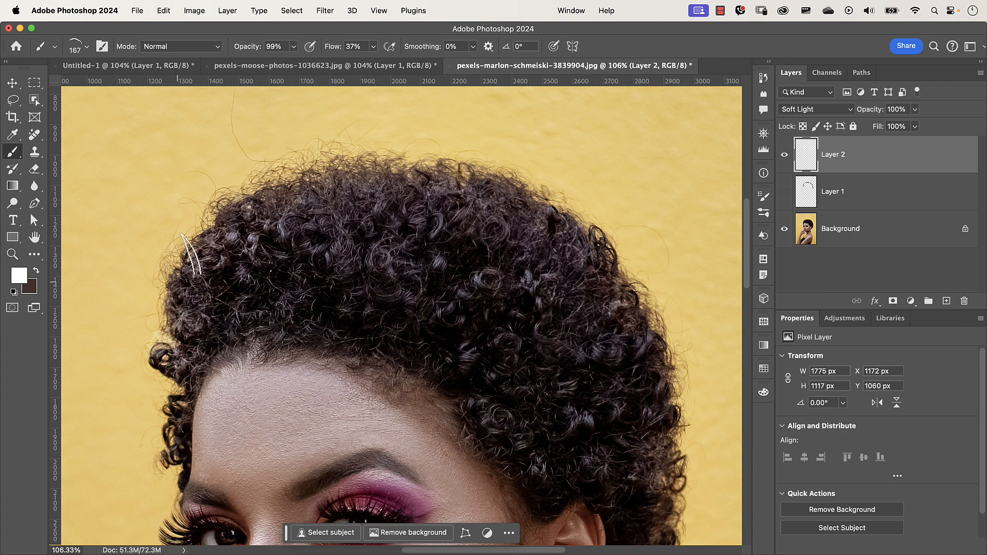
pyautogui.moveTo(278, 180)
pyautogui.mouseDown()
pyautogui.moveTo(350, 211)
pyautogui.moveTo(442, 205)
pyautogui.moveTo(514, 237)
pyautogui.mouseUp()
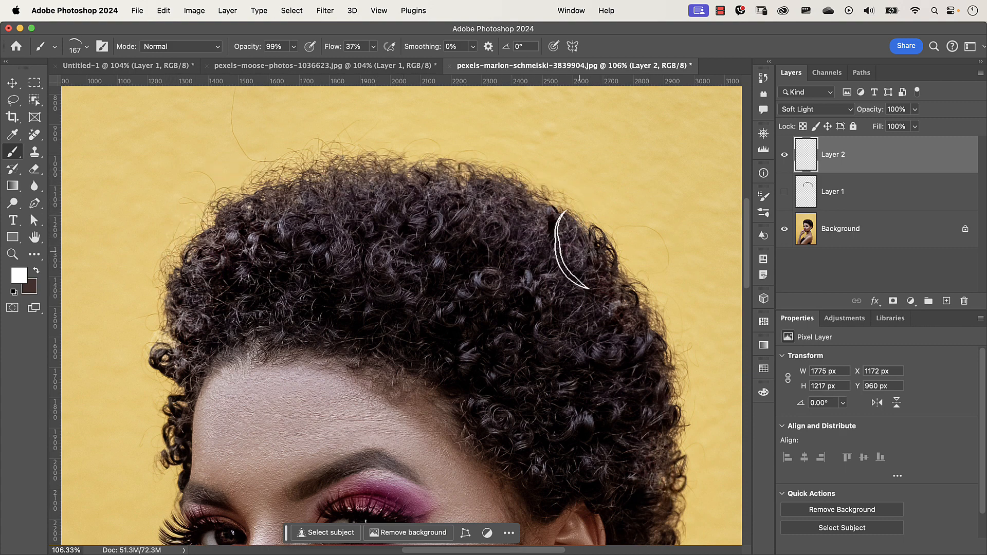
pyautogui.moveTo(644, 284); pyautogui.dragTo(667, 395)
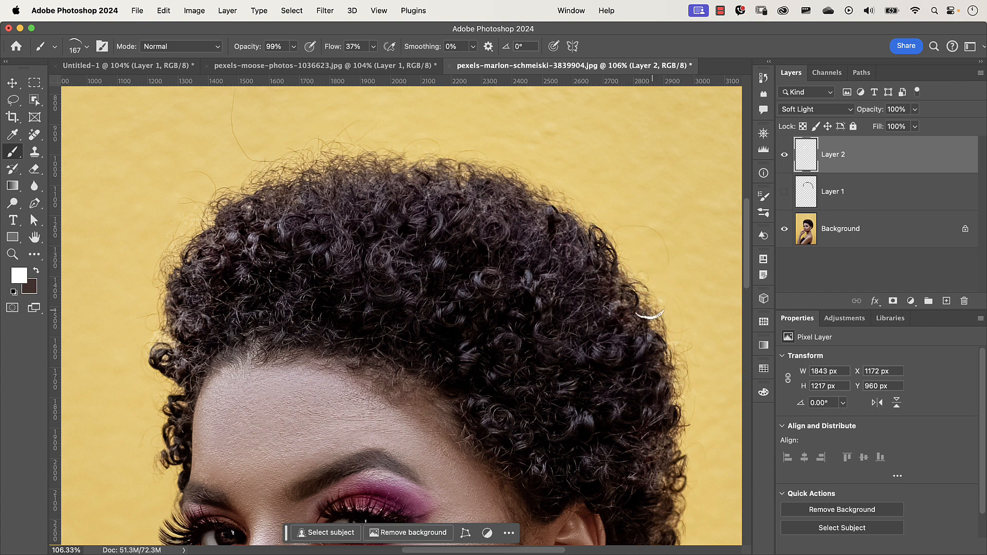
# - Paint more white highlight strands along the hair's right side
pyautogui.moveTo(661, 394)
pyautogui.mouseDown()
pyautogui.moveTo(665, 483)
pyautogui.moveTo(656, 506)
pyautogui.mouseUp()
pyautogui.moveTo(607, 392)
pyautogui.mouseDown()
pyautogui.moveTo(573, 262)
pyautogui.moveTo(550, 244)
pyautogui.mouseUp()
pyautogui.moveTo(594, 338)
pyautogui.mouseDown()
pyautogui.moveTo(589, 427)
pyautogui.moveTo(554, 471)
pyautogui.moveTo(565, 442)
pyautogui.mouseUp()
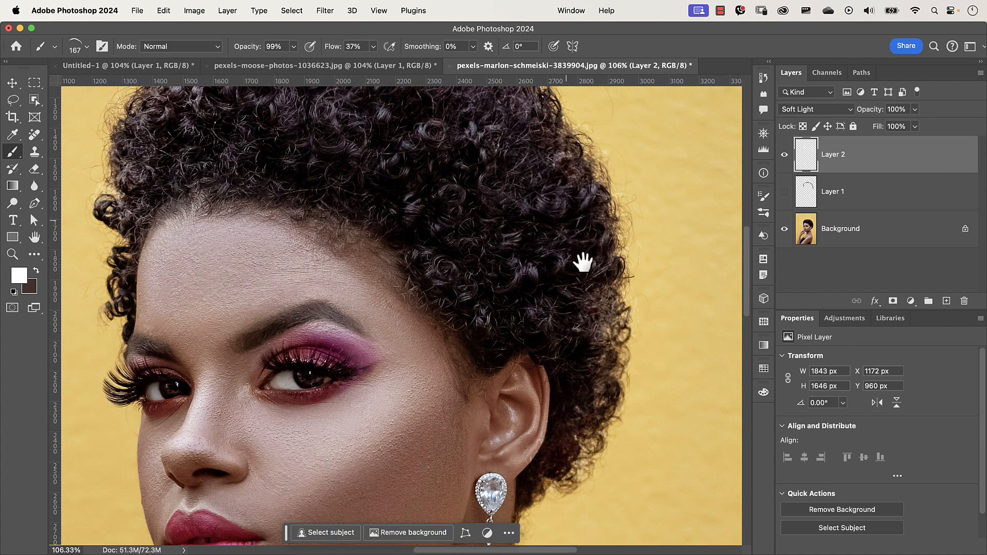
# - Set Layer 2's opacity to 87% and paint small highlight strands near the hair's top-right edge
pyautogui.moveTo(583, 263); pyautogui.dragTo(657, 384)
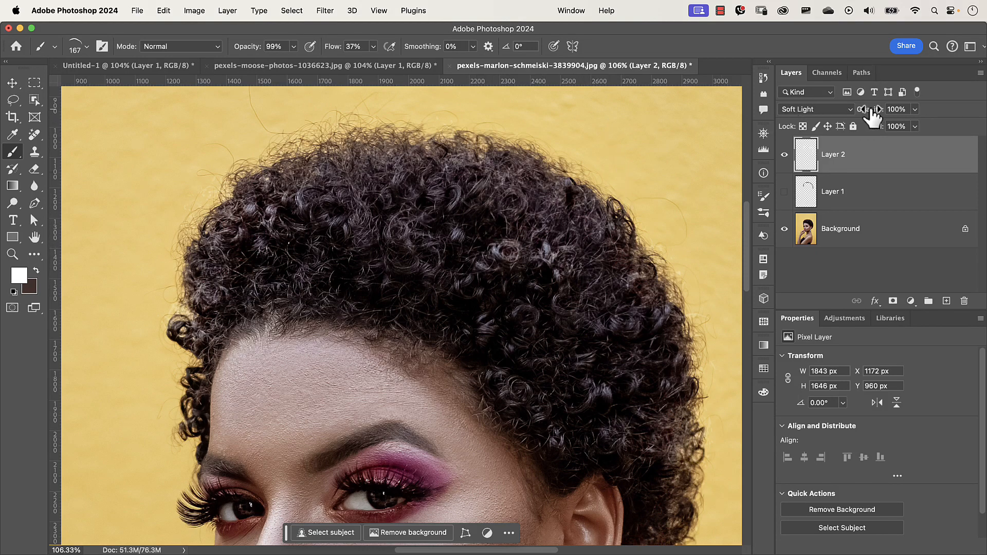
pyautogui.moveTo(873, 115); pyautogui.dragTo(868, 117)
pyautogui.moveTo(620, 180)
pyautogui.mouseDown()
pyautogui.moveTo(634, 174)
pyautogui.moveTo(644, 186)
pyautogui.mouseUp()
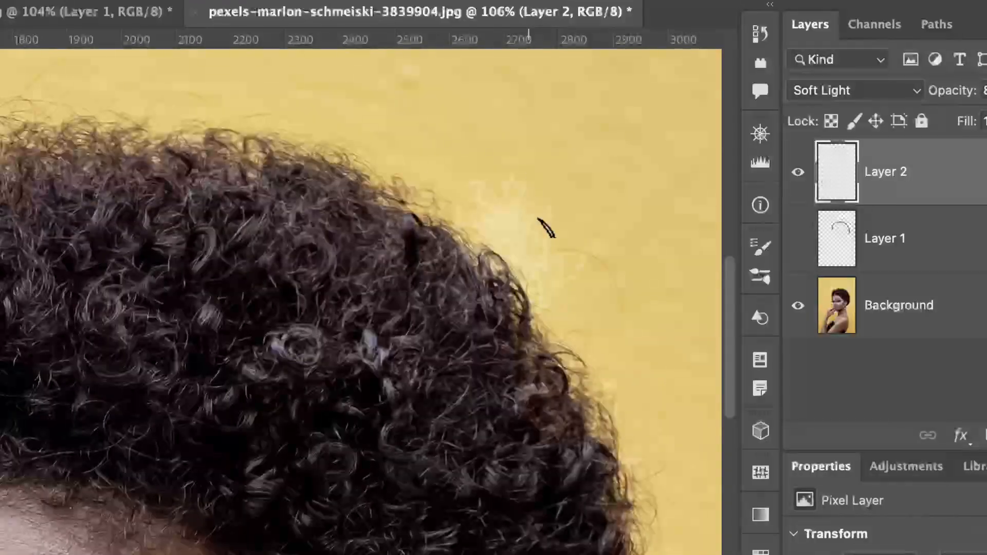
pyautogui.moveTo(547, 227); pyautogui.dragTo(541, 224)
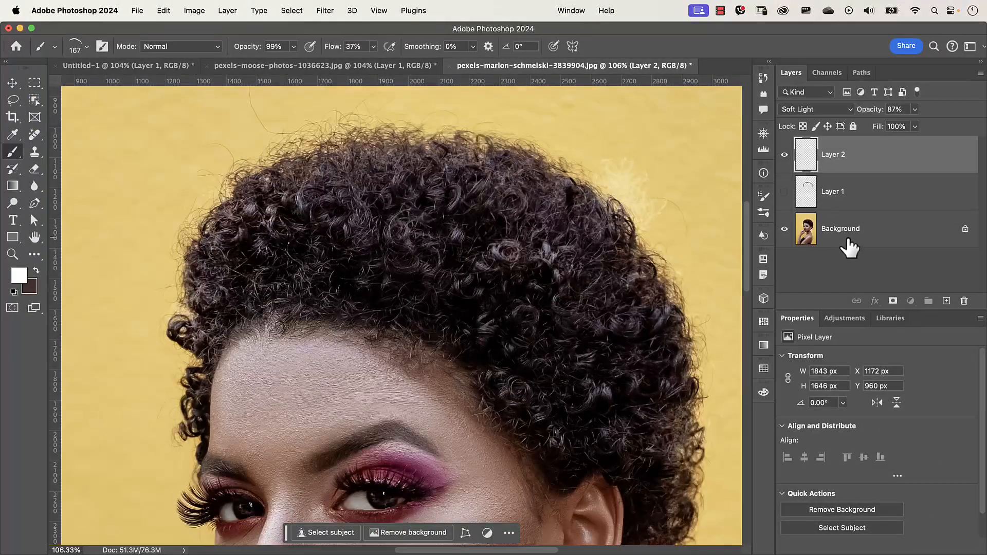
# - Select the subject from the background and add it as a layer mask on Layer 2
pyautogui.click(849, 242)
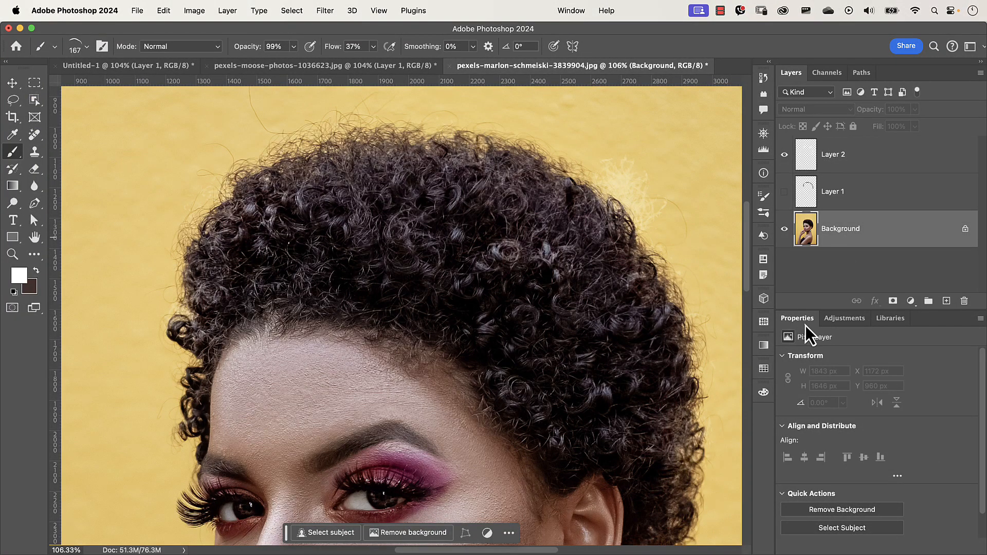
pyautogui.click(854, 535)
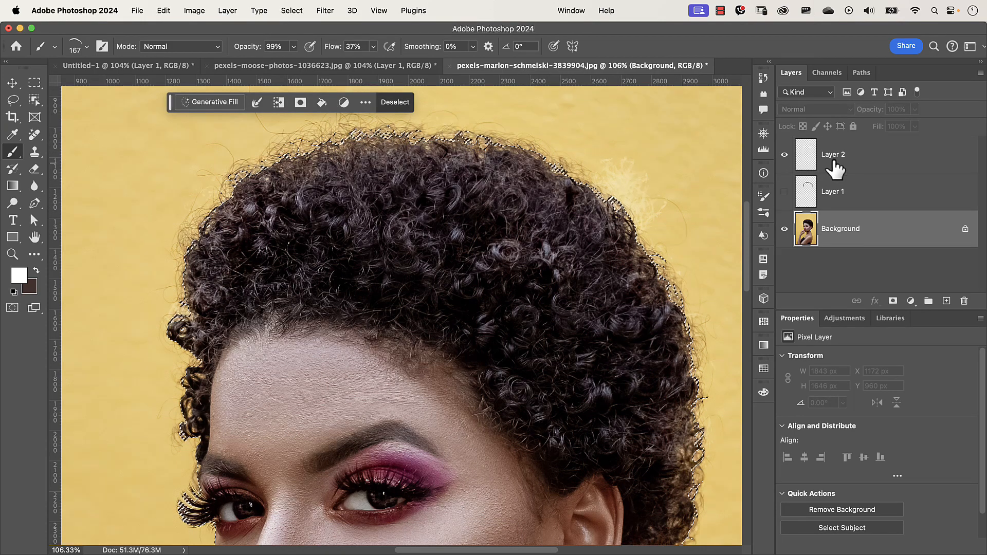
pyautogui.click(863, 165)
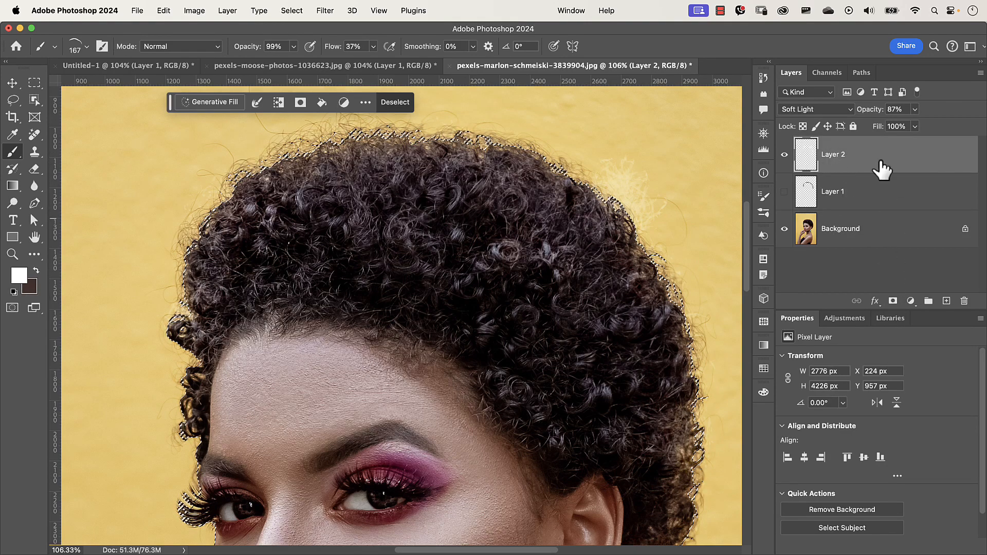
pyautogui.click(894, 302)
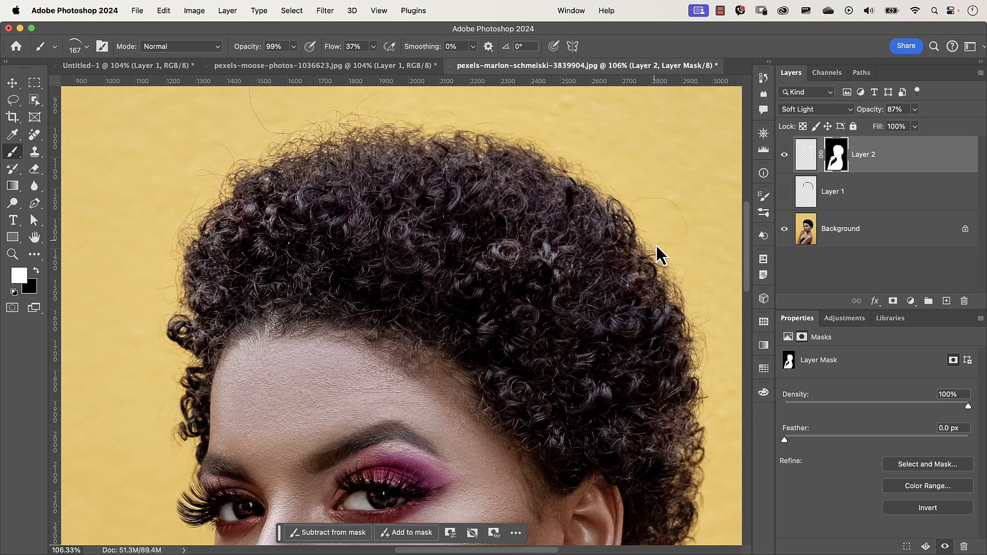
# - Toggle Layer 2's visibility on and off to compare the painted highlights
pyautogui.click(785, 155)
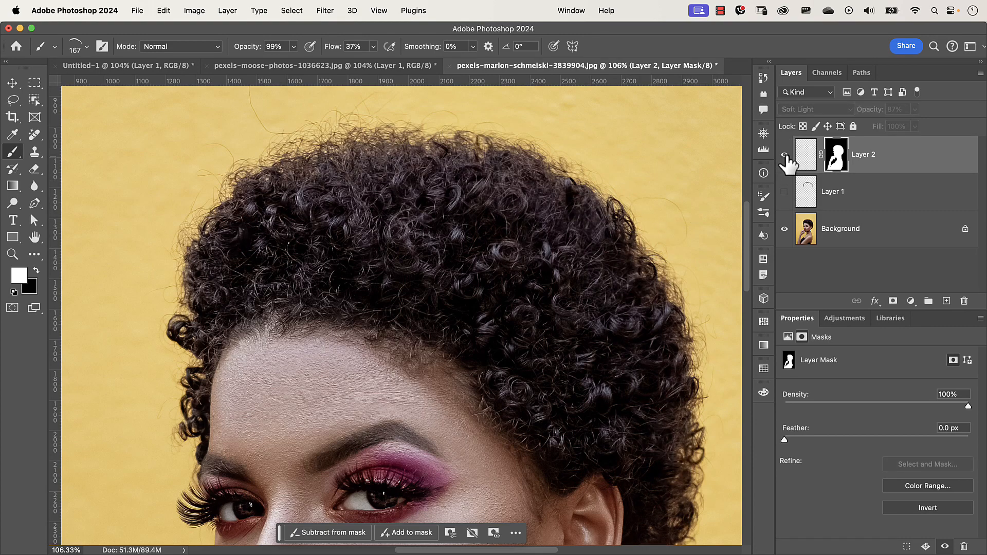
pyautogui.click(785, 156)
pyautogui.click(785, 155)
pyautogui.click(784, 155)
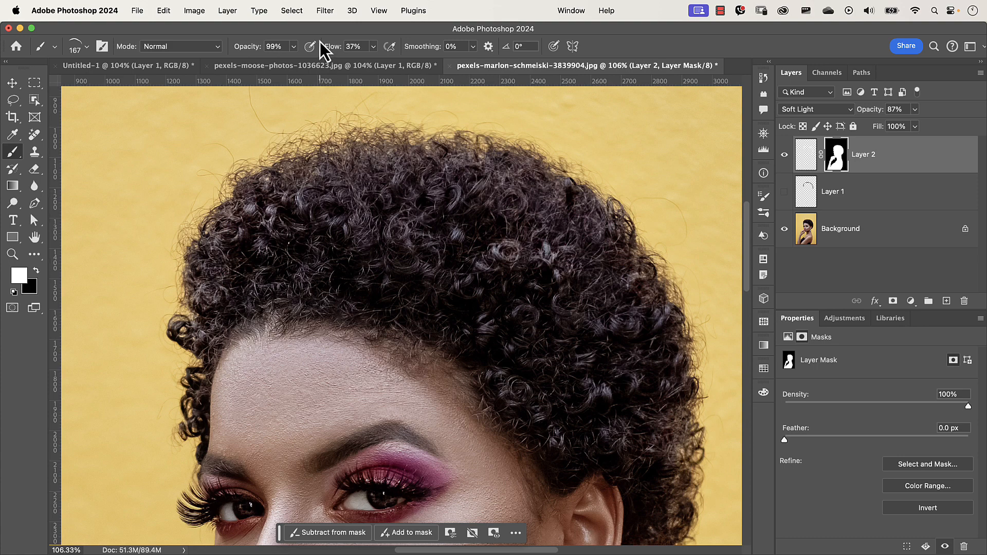
# - In the Untitled-1 document, create a new layer and hide Layer 1
pyautogui.click(336, 64)
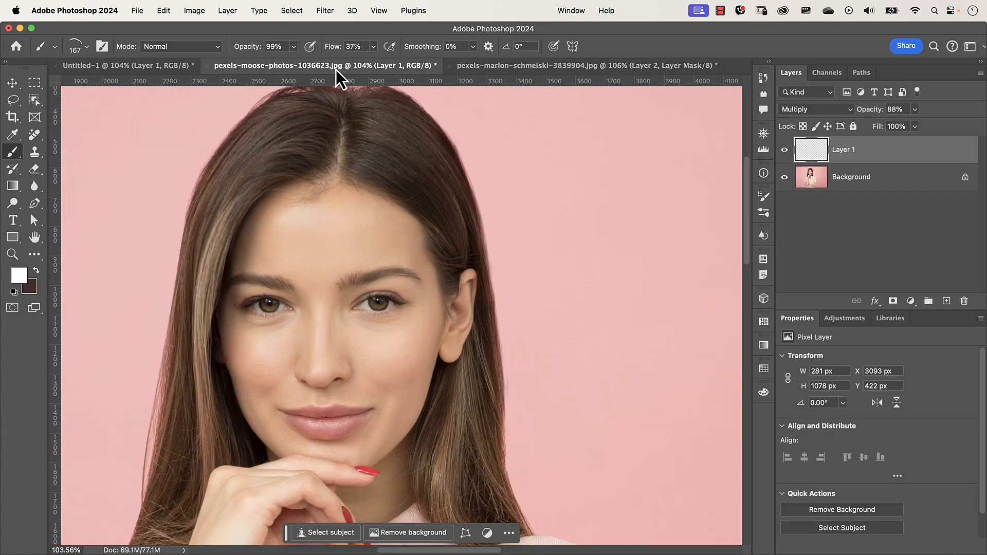
pyautogui.click(519, 72)
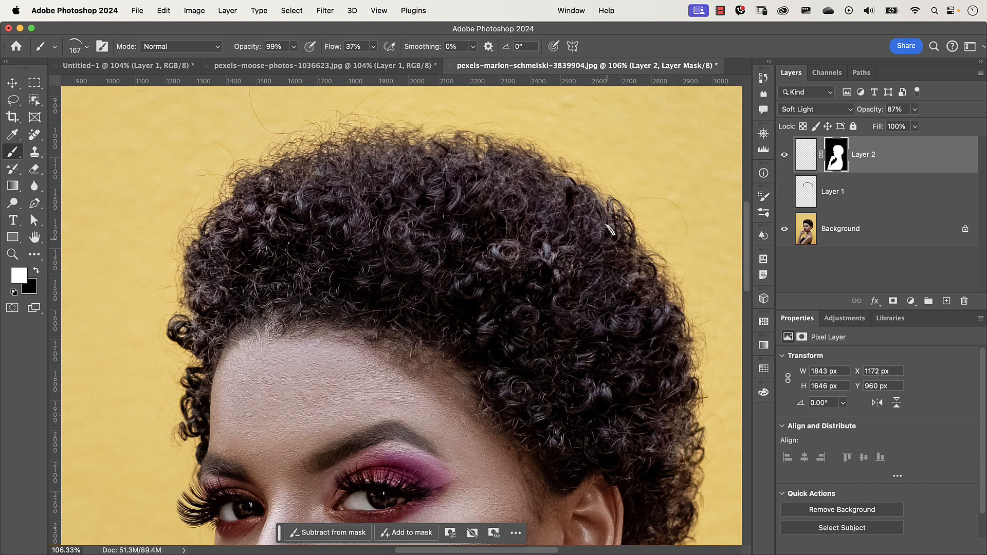
pyautogui.click(155, 71)
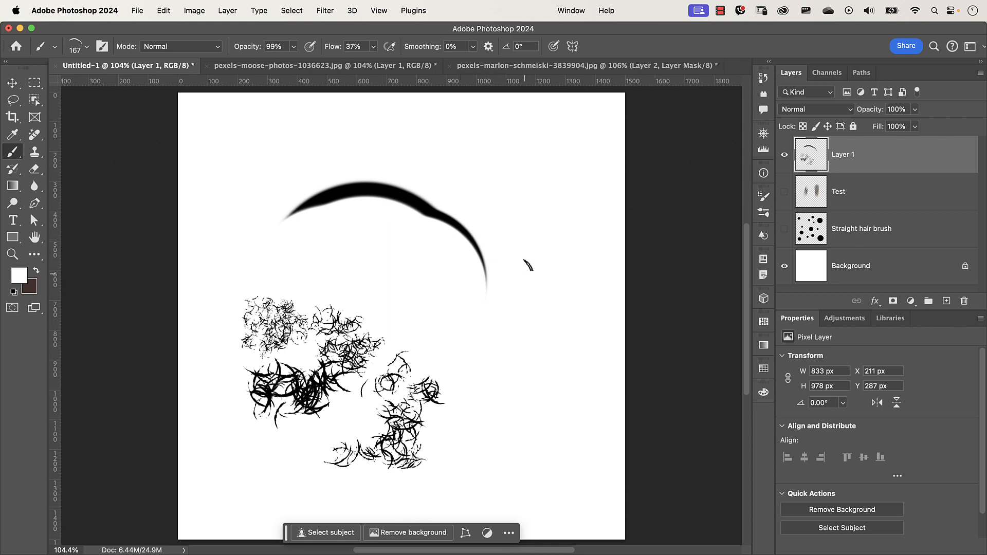
pyautogui.click(946, 301)
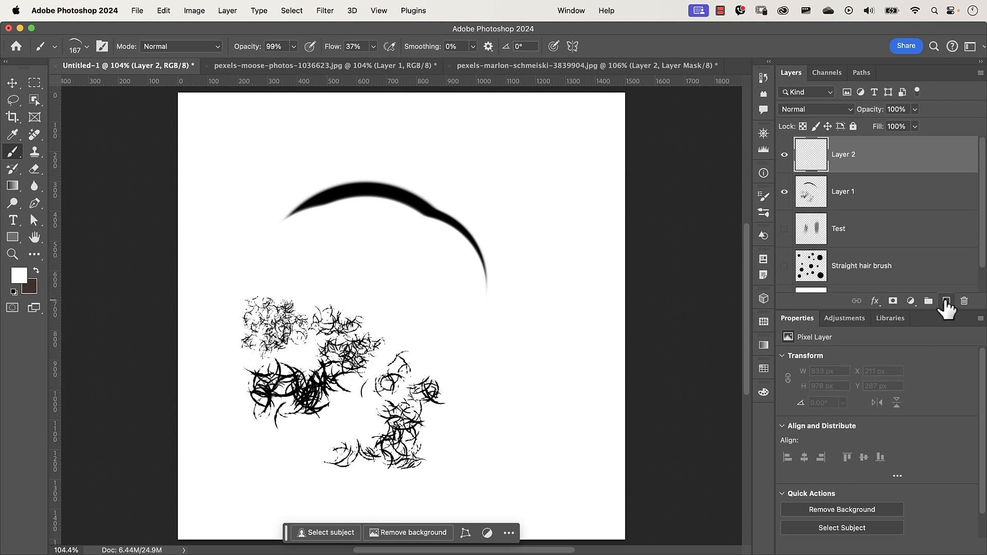
pyautogui.click(785, 192)
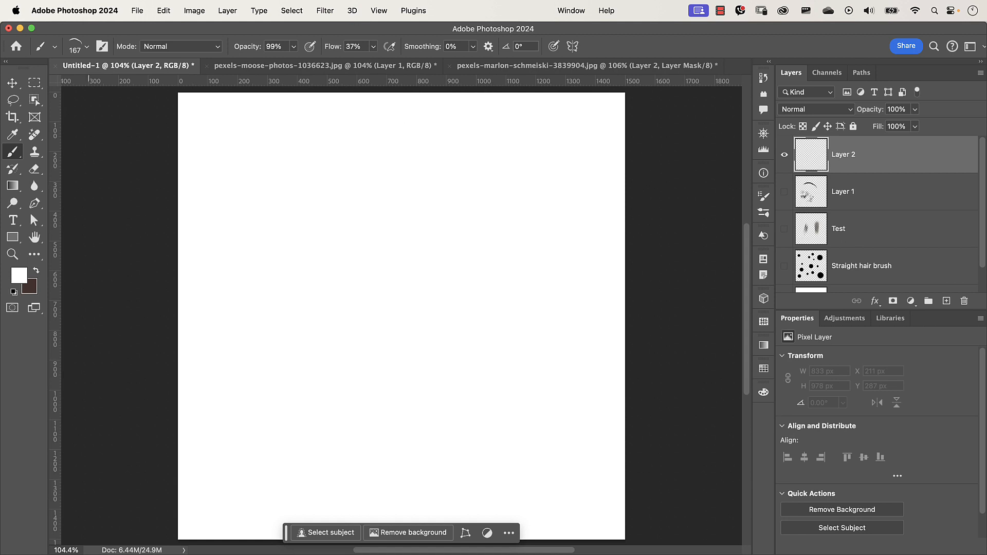
# - Choose the Hard Round brush and set its hardness to 90%
pyautogui.click(86, 46)
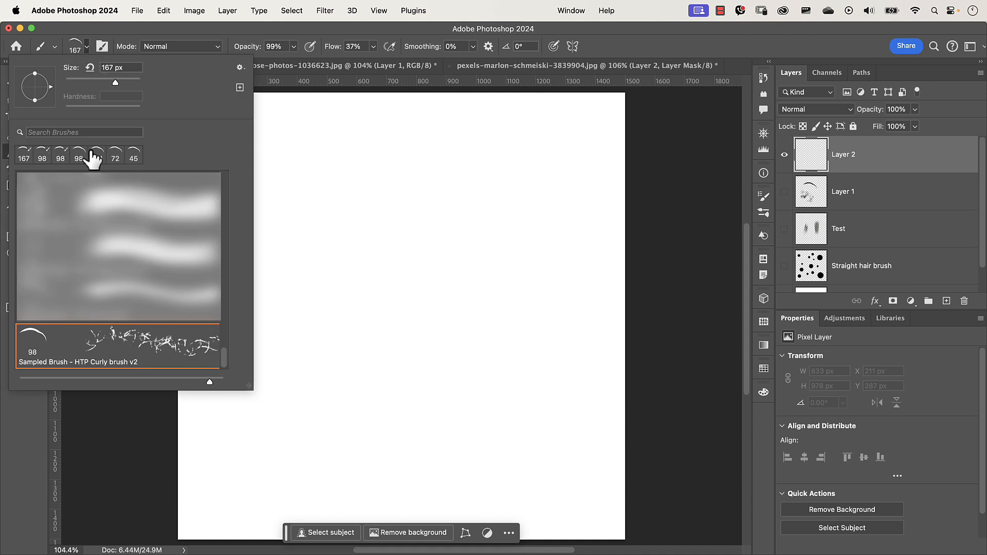
pyautogui.moveTo(224, 357); pyautogui.dragTo(222, 166)
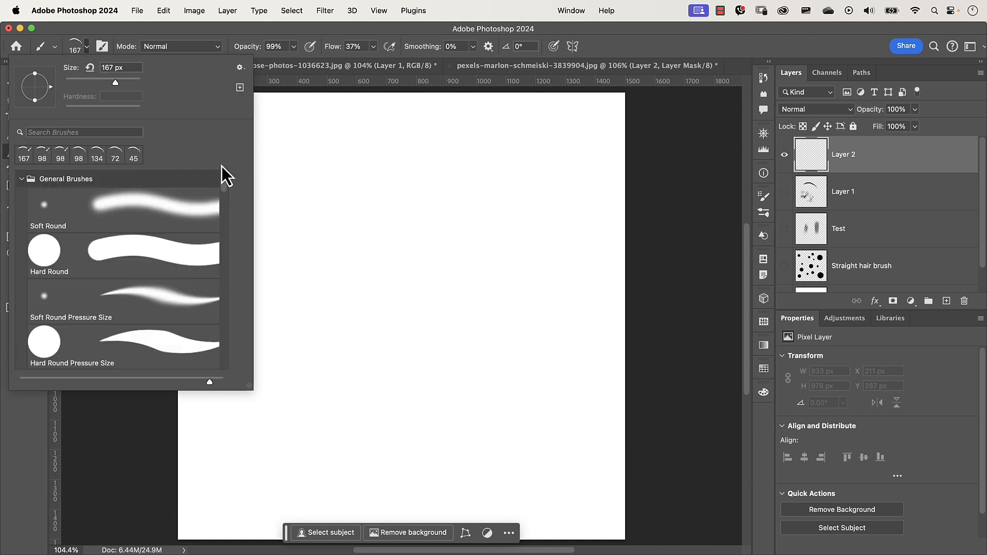
pyautogui.click(101, 257)
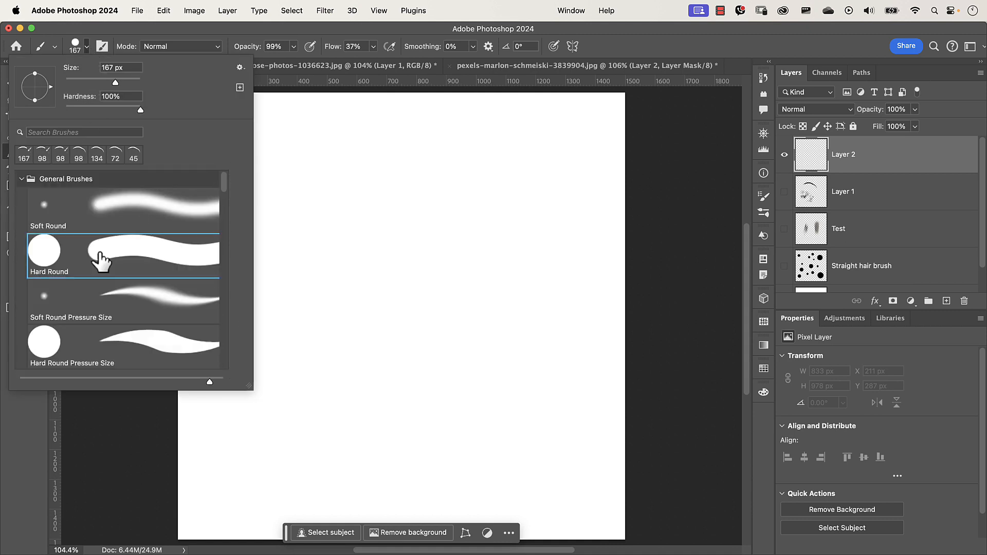
pyautogui.moveTo(140, 110); pyautogui.dragTo(135, 111)
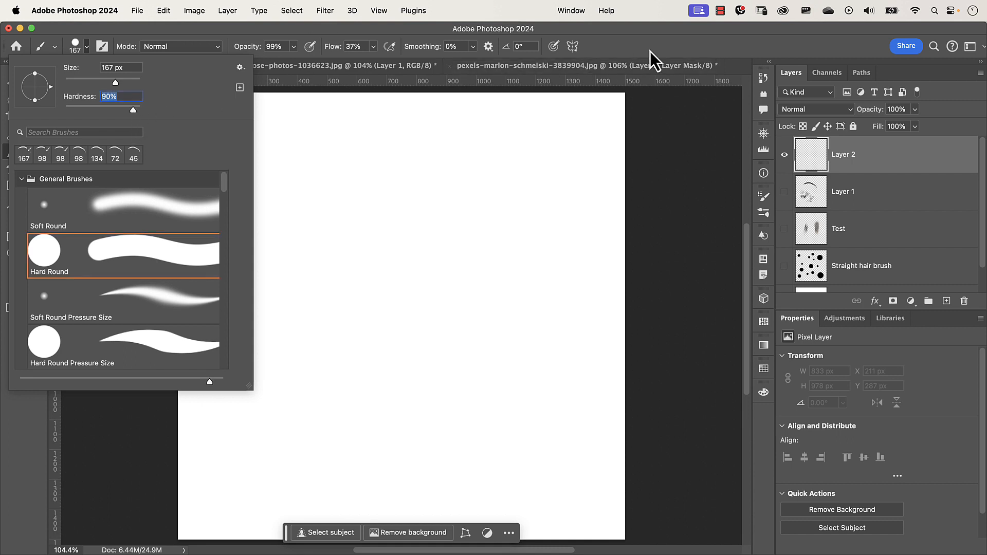
pyautogui.click(628, 56)
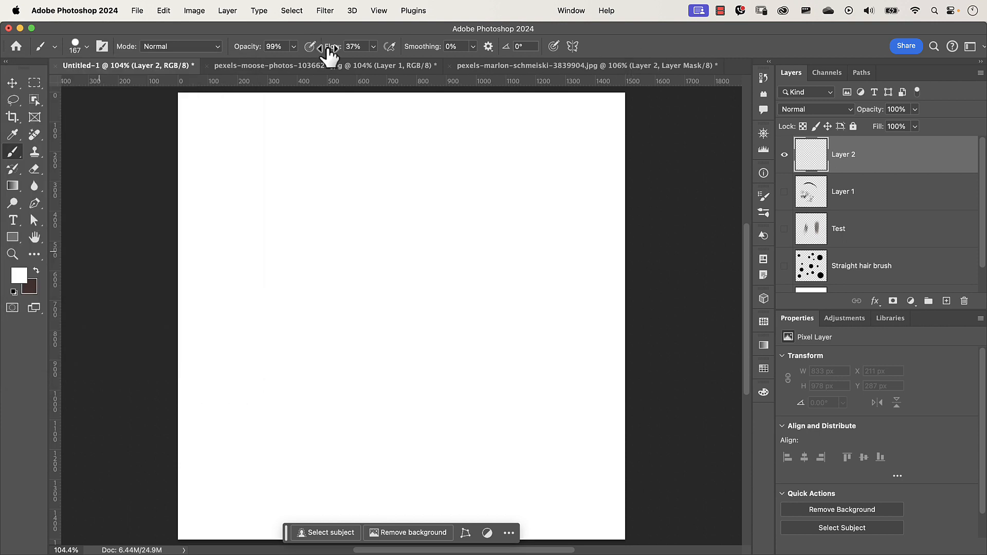
# - Set the brush flow to 100% and shrink the brush size to 17 px
pyautogui.moveTo(324, 45); pyautogui.dragTo(407, 57)
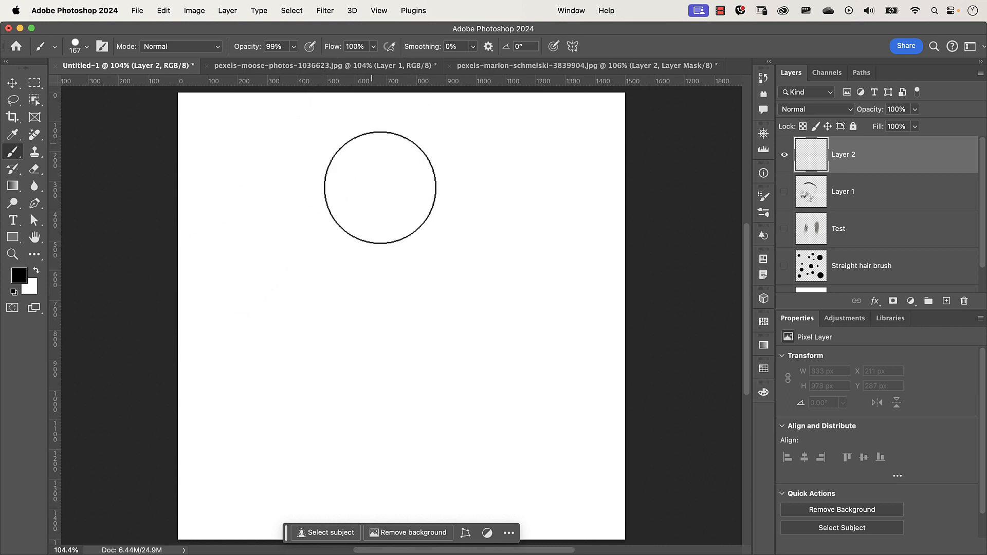
pyautogui.keyDown('ctrl'); pyautogui.keyDown('alt'); pyautogui.moveTo(386, 193); pyautogui.dragTo(344, 195); pyautogui.keyUp('alt'); pyautogui.keyUp('ctrl')
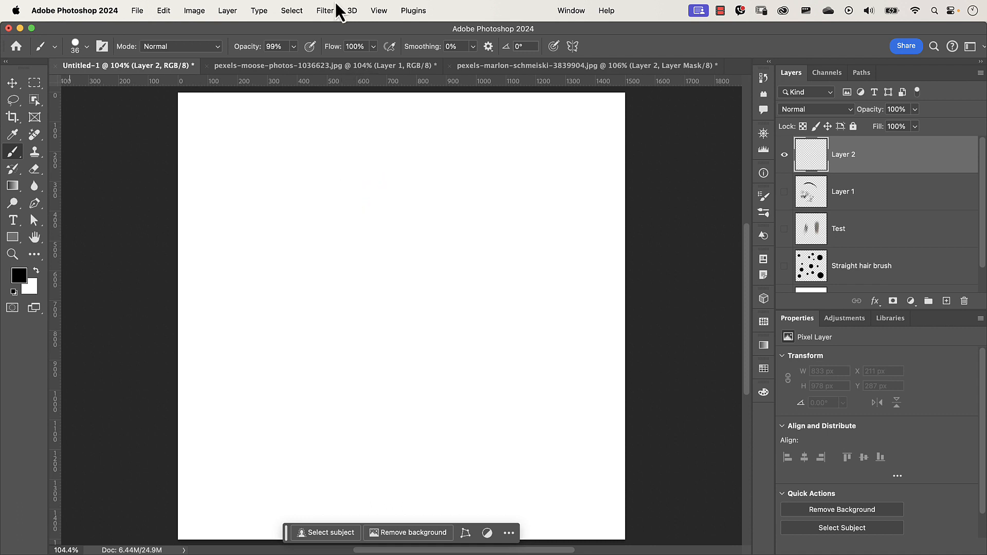
pyautogui.keyDown('ctrl'); pyautogui.keyDown('alt'); pyautogui.moveTo(271, 216); pyautogui.dragTo(263, 216); pyautogui.keyUp('alt'); pyautogui.keyUp('ctrl')
# - Draw three wavy vertical black strokes on the new layer
pyautogui.moveTo(287, 164)
pyautogui.mouseDown()
pyautogui.moveTo(265, 193)
pyautogui.moveTo(261, 233)
pyautogui.moveTo(295, 366)
pyautogui.moveTo(255, 478)
pyautogui.mouseUp()
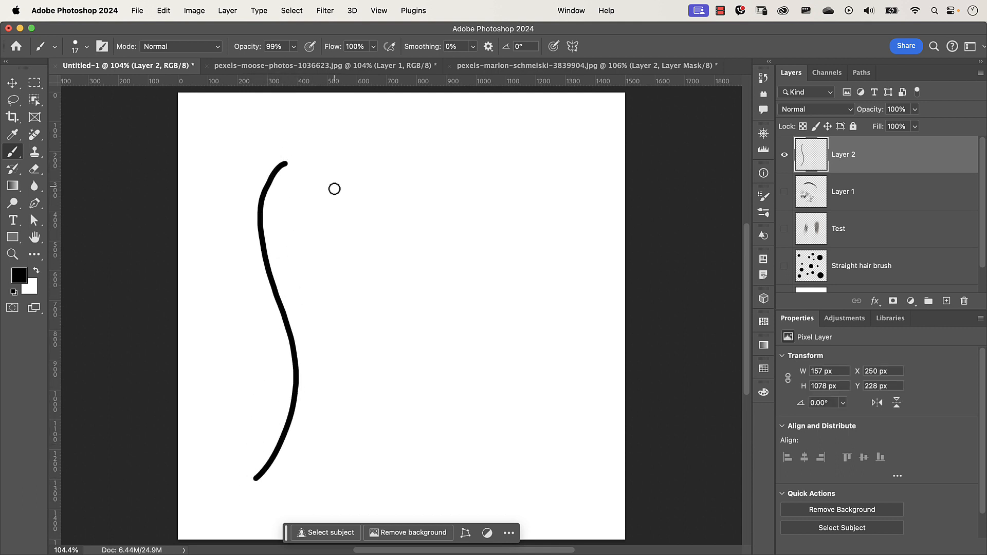
pyautogui.moveTo(325, 181)
pyautogui.mouseDown()
pyautogui.moveTo(304, 213)
pyautogui.moveTo(335, 396)
pyautogui.moveTo(320, 432)
pyautogui.mouseUp()
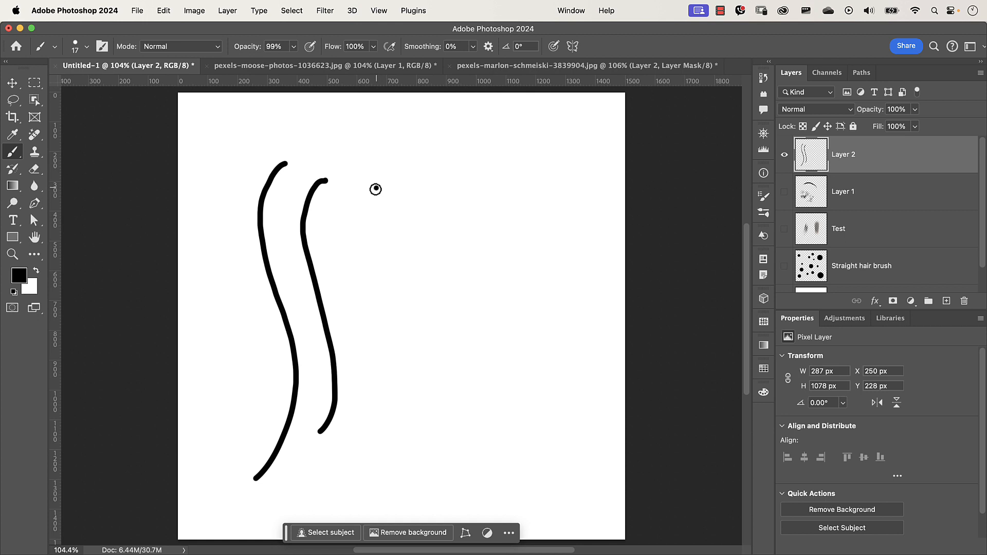
pyautogui.moveTo(377, 188)
pyautogui.mouseDown()
pyautogui.moveTo(356, 222)
pyautogui.moveTo(393, 368)
pyautogui.moveTo(389, 440)
pyautogui.moveTo(345, 497)
pyautogui.mouseUp()
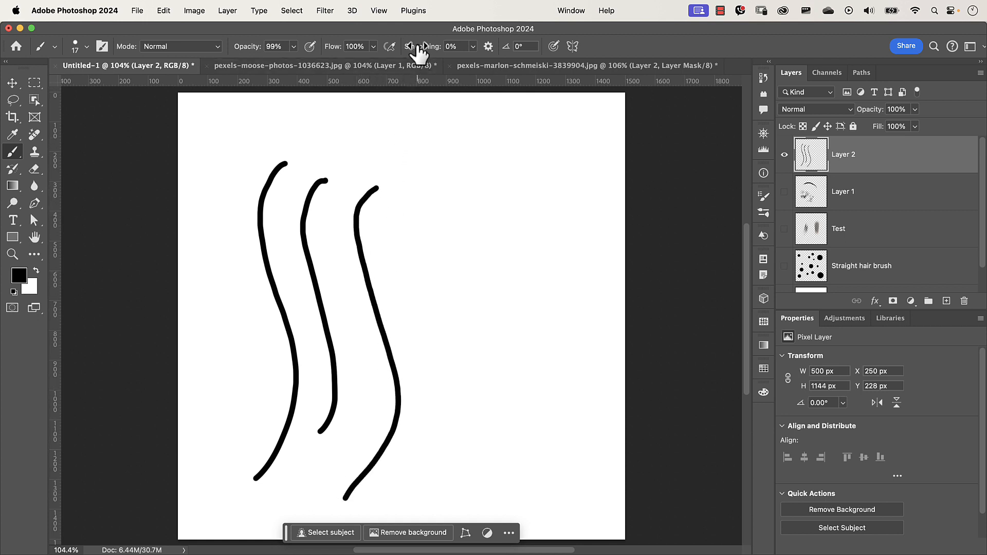
# - Set smoothing to 100% and draw two more wavy vertical strokes to the right
pyautogui.moveTo(419, 51); pyautogui.dragTo(537, 46)
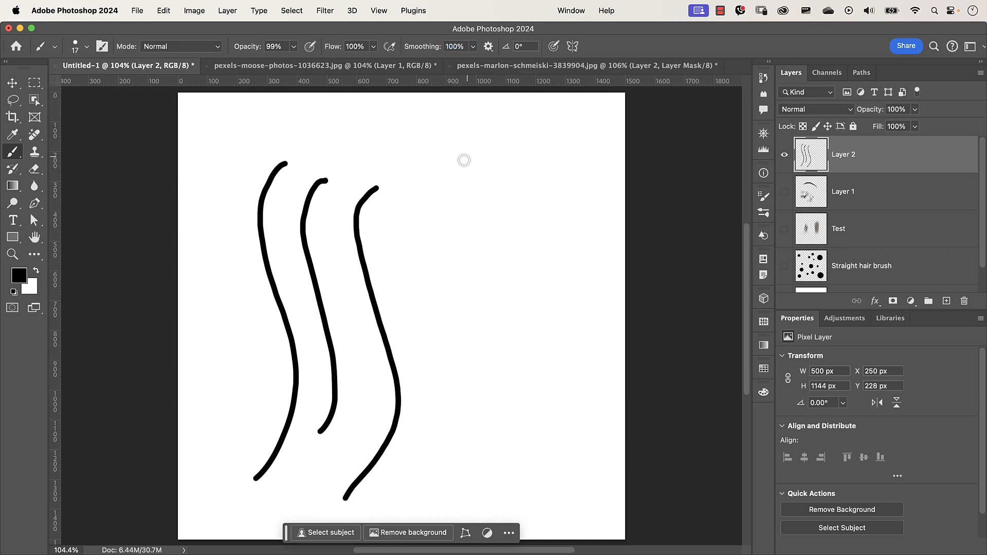
pyautogui.moveTo(460, 168)
pyautogui.mouseDown()
pyautogui.moveTo(440, 212)
pyautogui.moveTo(438, 253)
pyautogui.moveTo(477, 318)
pyautogui.moveTo(496, 382)
pyautogui.moveTo(488, 441)
pyautogui.moveTo(439, 480)
pyautogui.mouseUp()
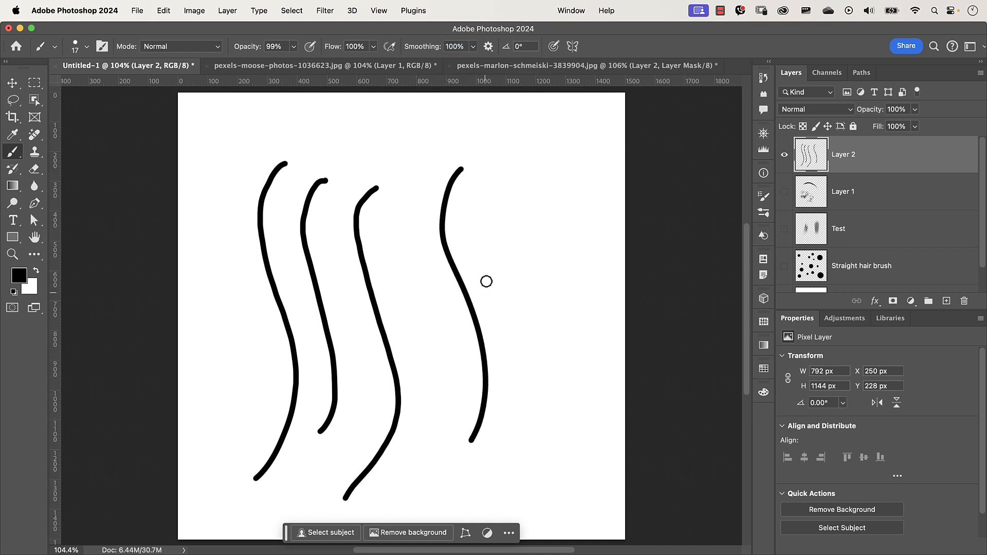
pyautogui.moveTo(509, 202)
pyautogui.mouseDown()
pyautogui.moveTo(492, 271)
pyautogui.moveTo(524, 348)
pyautogui.moveTo(522, 427)
pyautogui.moveTo(500, 456)
pyautogui.mouseUp()
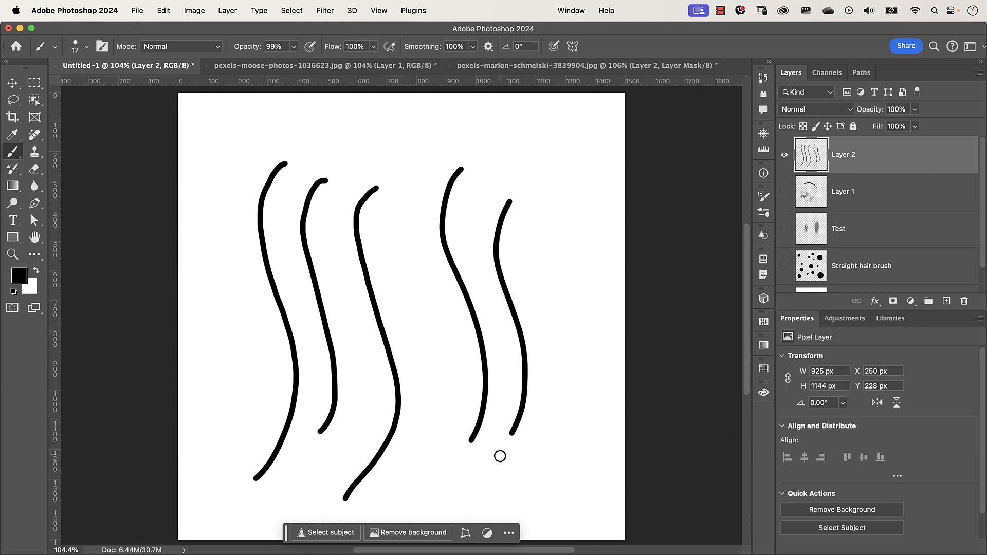